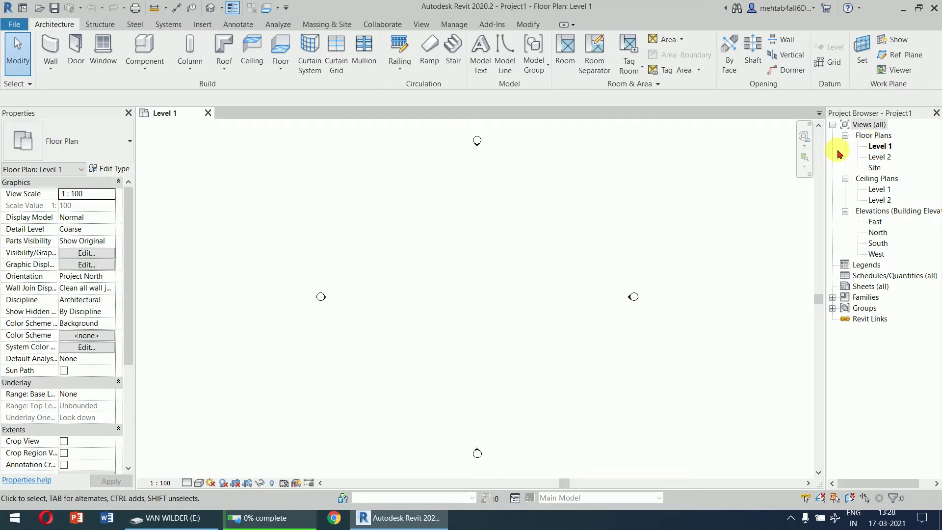
- Set the elevation of Level 2 to 3000 in the South elevation view
double_click(881, 245)
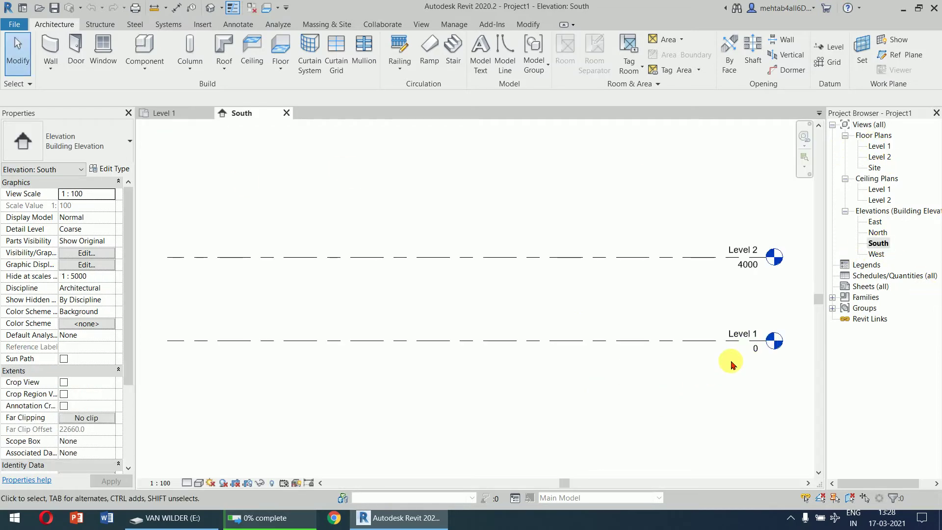
scroll(598, 300, "up", 1)
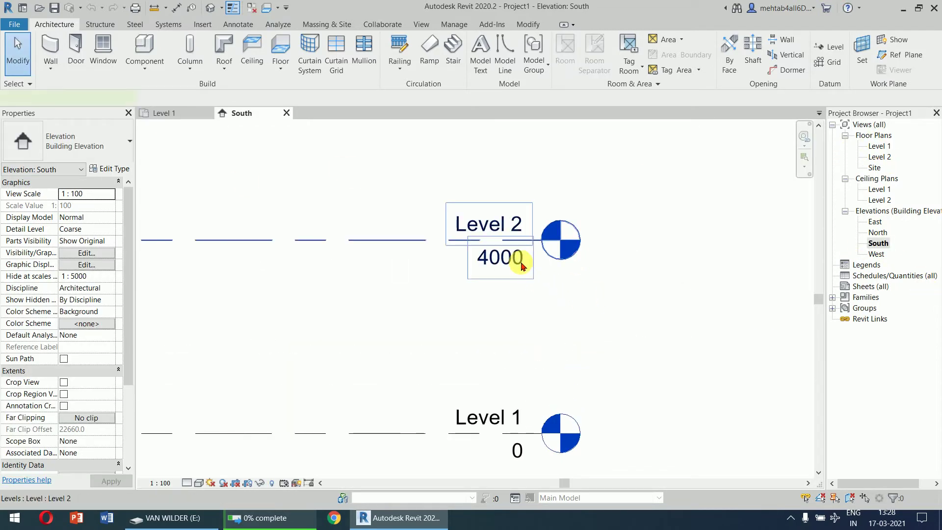
double_click(523, 266)
type("3000")
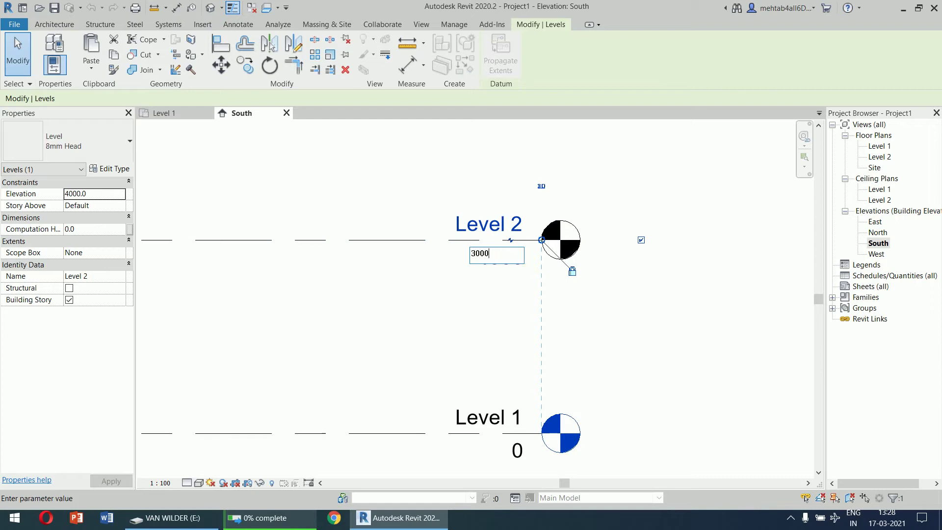
key("Return")
left_click(663, 290)
scroll(667, 282, "down", 3)
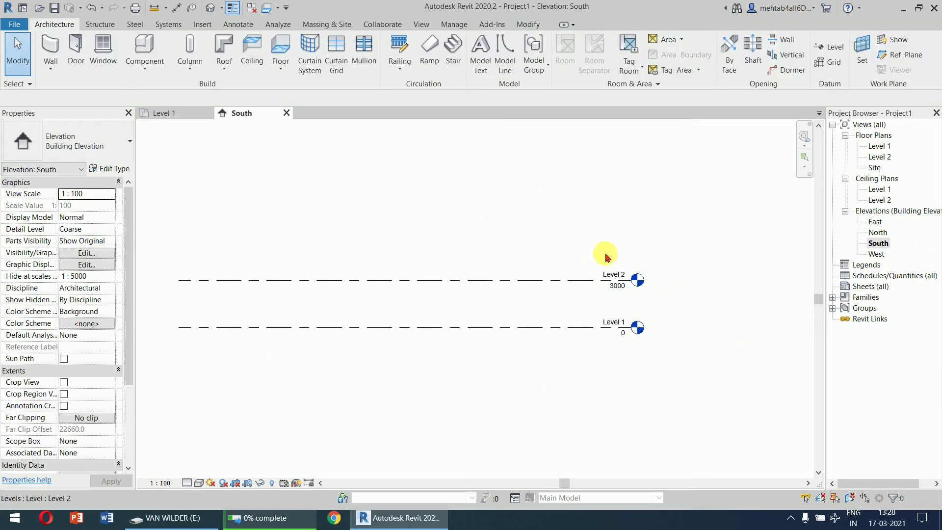
- On the Level 1 floor plan, draw a rectangle of Generic - 200mm walls about 14000 by 6000 mm, with their height up to Level 2
double_click(880, 145)
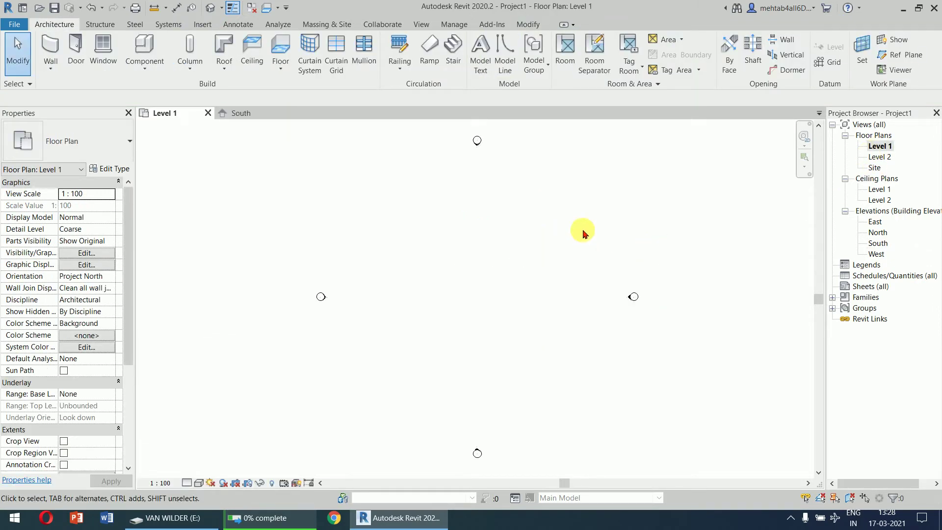
left_click(528, 25)
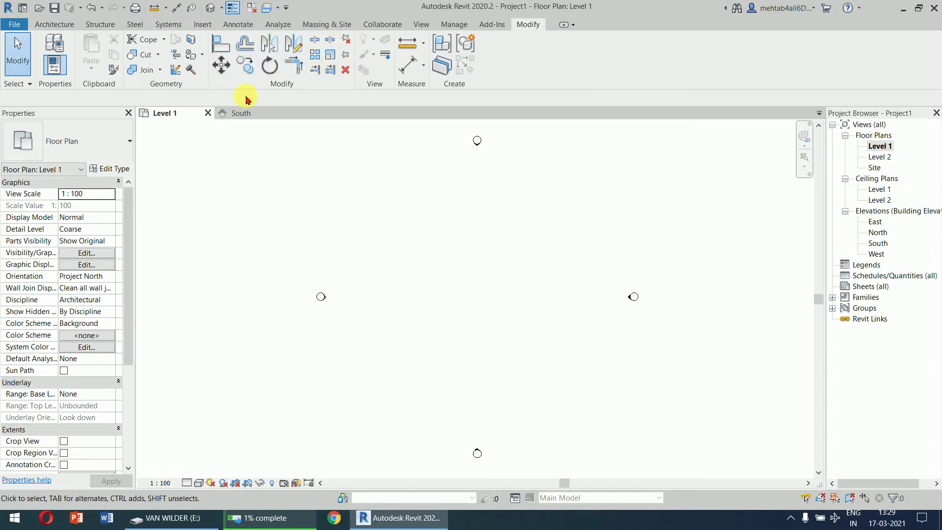
left_click(55, 23)
left_click(51, 43)
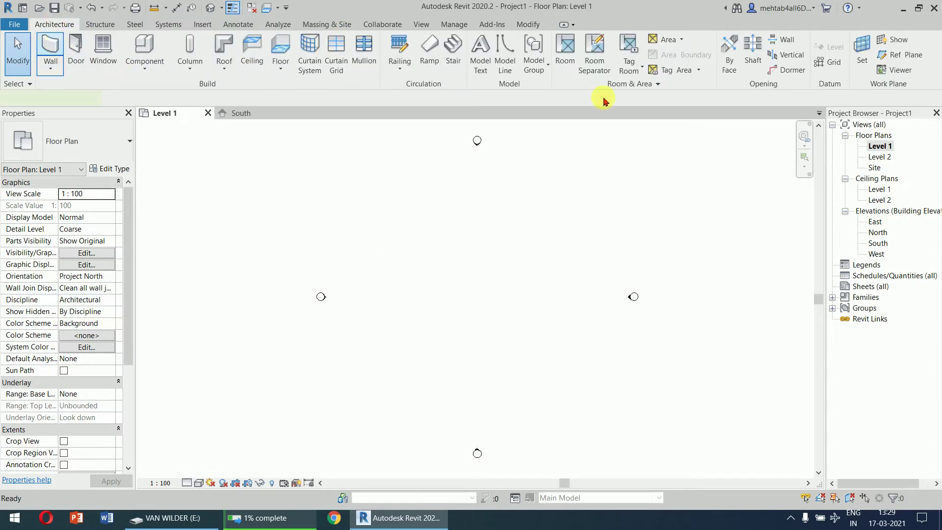
left_click(503, 42)
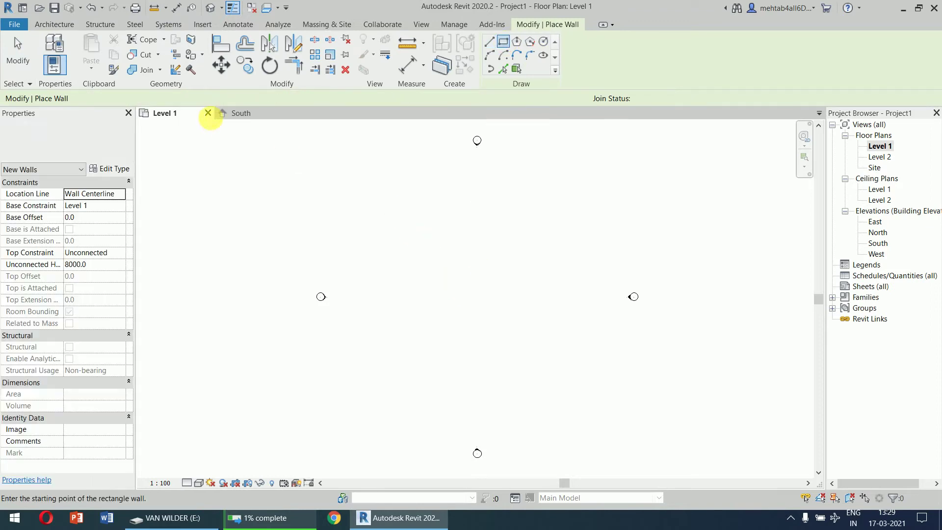
left_click(143, 98)
left_click(152, 121)
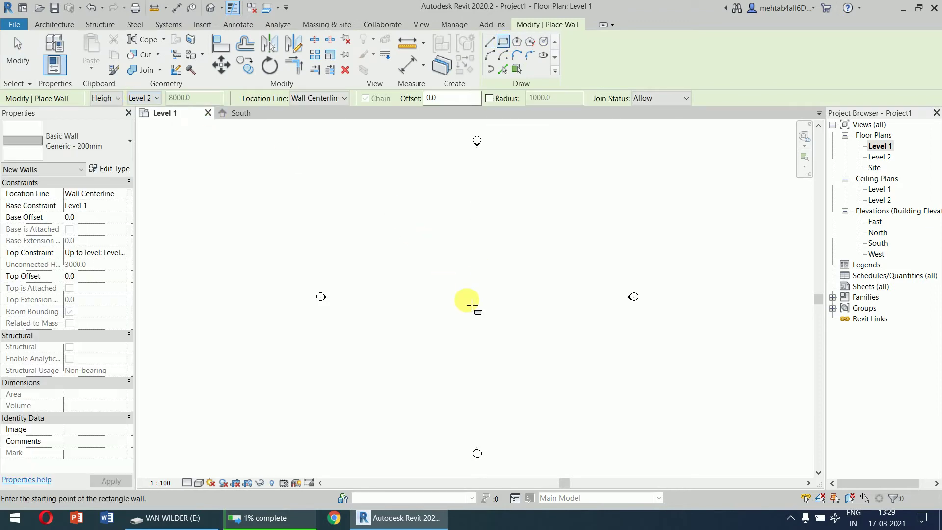
left_click(417, 238)
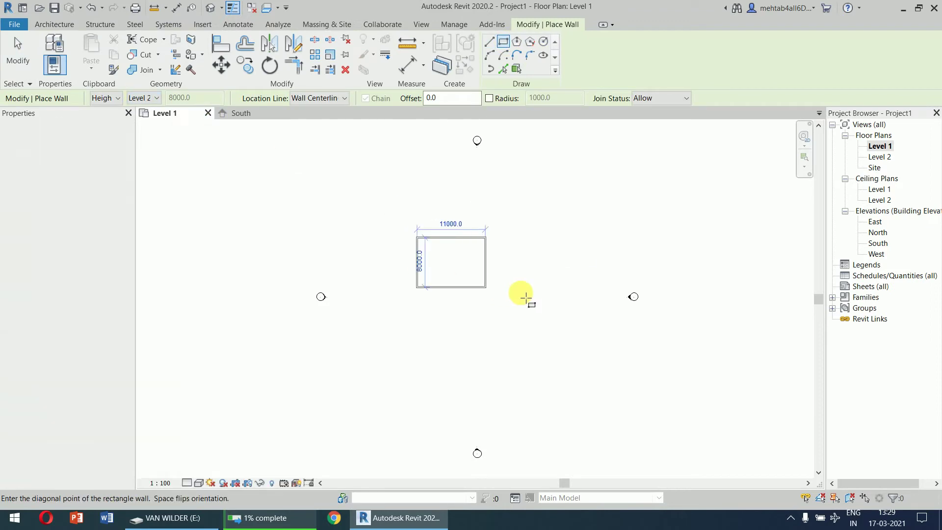
left_click(504, 274)
scroll(472, 260, "up", 5)
scroll(472, 261, "up", 2)
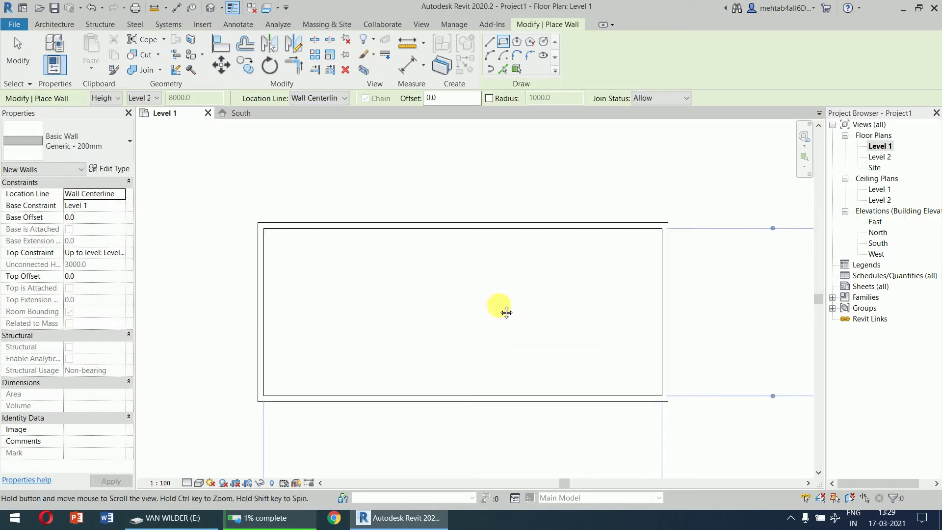
- Enclose a room in the upper-left corner of the building with two straight walls, about 3800 mm clear width and 3000 mm deep
left_click(489, 41)
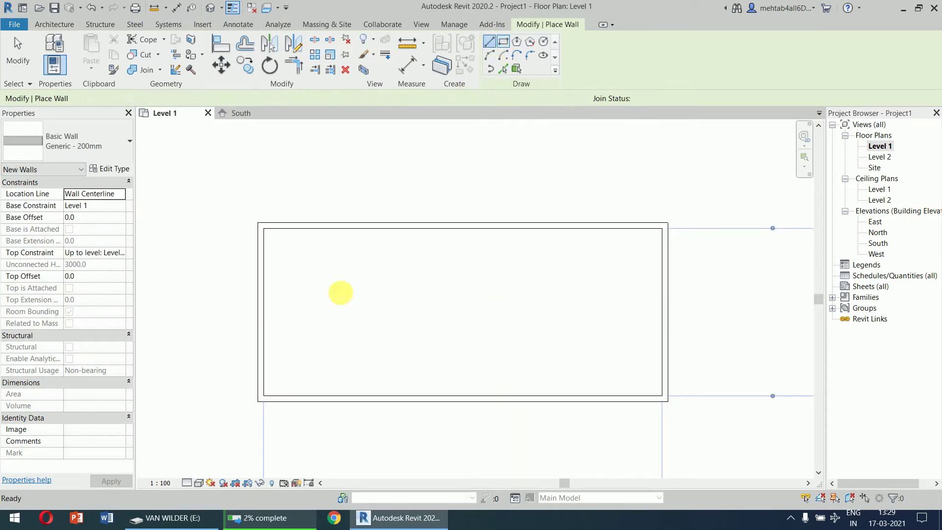
left_click(260, 312)
left_click(375, 312)
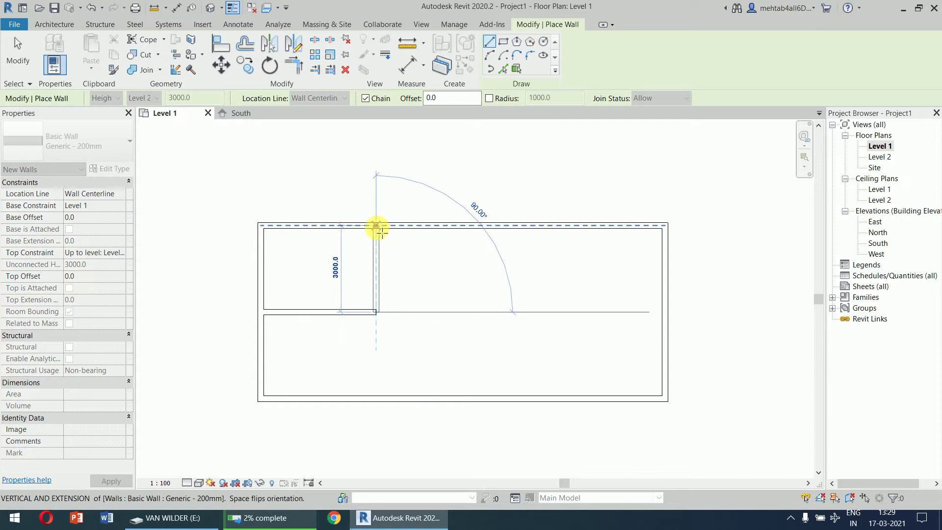
left_click(376, 229)
key("Escape")
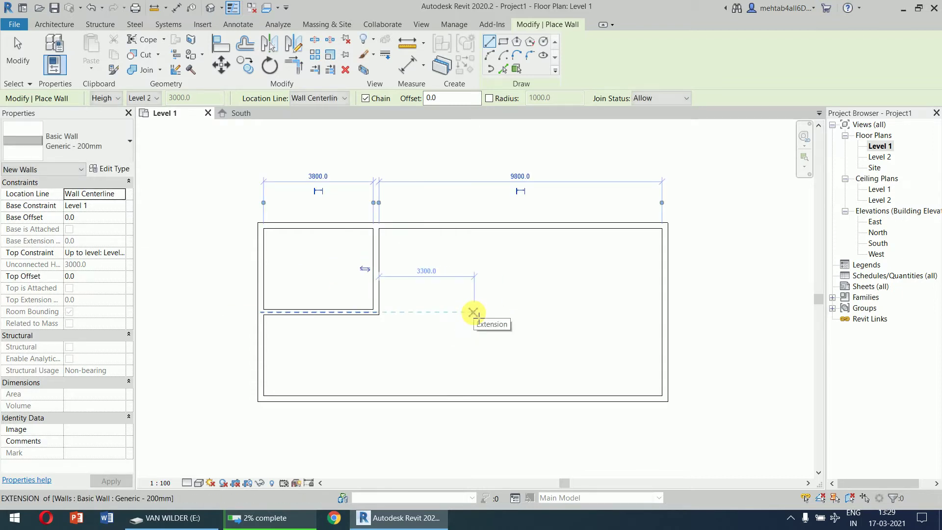
- Enclose a room in the lower-right corner of the building with two straight walls, about 5000 by 2000 mm clear
left_click(514, 399)
left_click(514, 336)
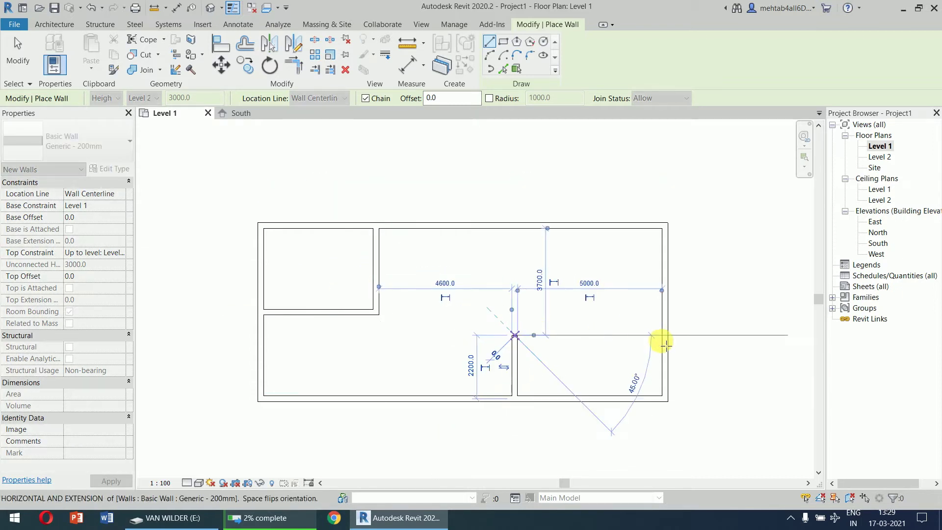
left_click(665, 336)
key("Escape")
- Draw two vertical partitions: one above the lower-right room, about 4200 mm from the right exterior wall, and one below the upper-left room, about 3000 mm from the left
left_click(538, 226)
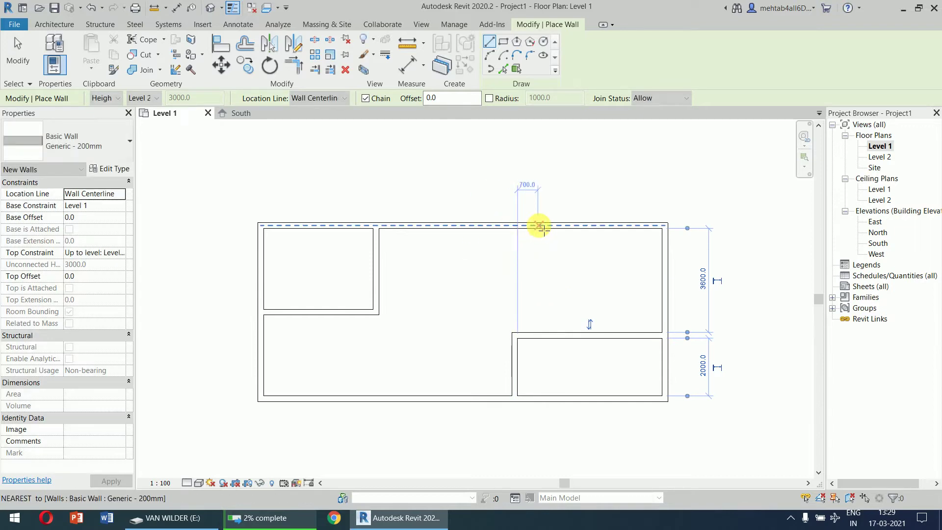
left_click(538, 336)
key("Escape")
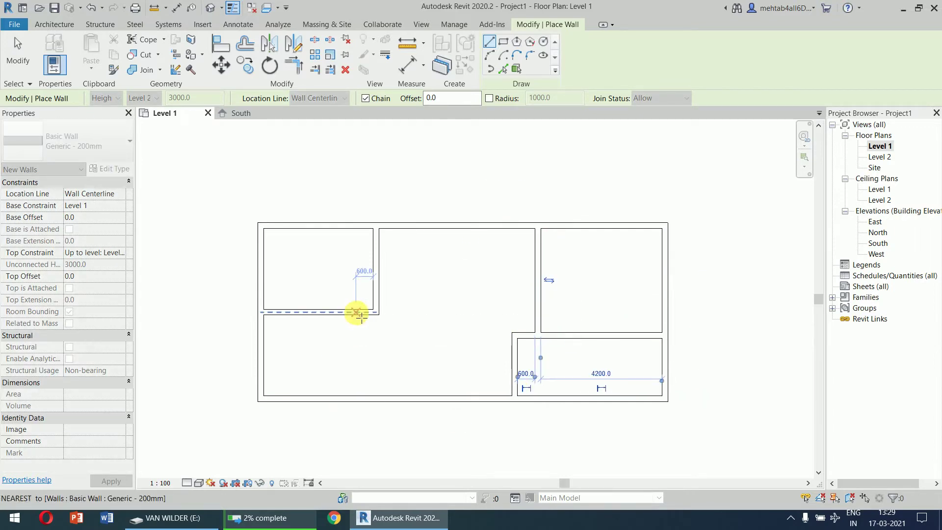
left_click(353, 311)
left_click(356, 399)
key("Escape")
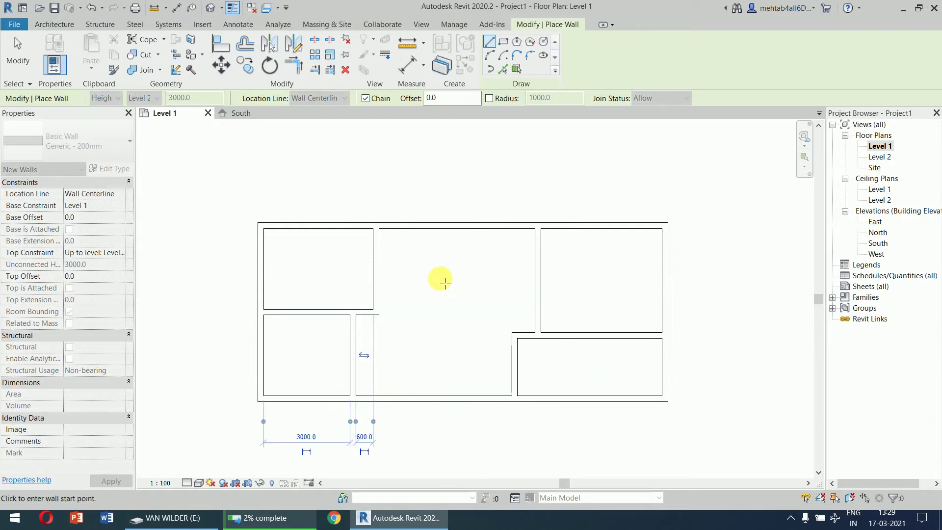
- Enclose a small room about 2000 mm wide and 1600 mm deep beside the upper-left room, against the upper exterior wall
left_click(377, 280)
left_click(434, 277)
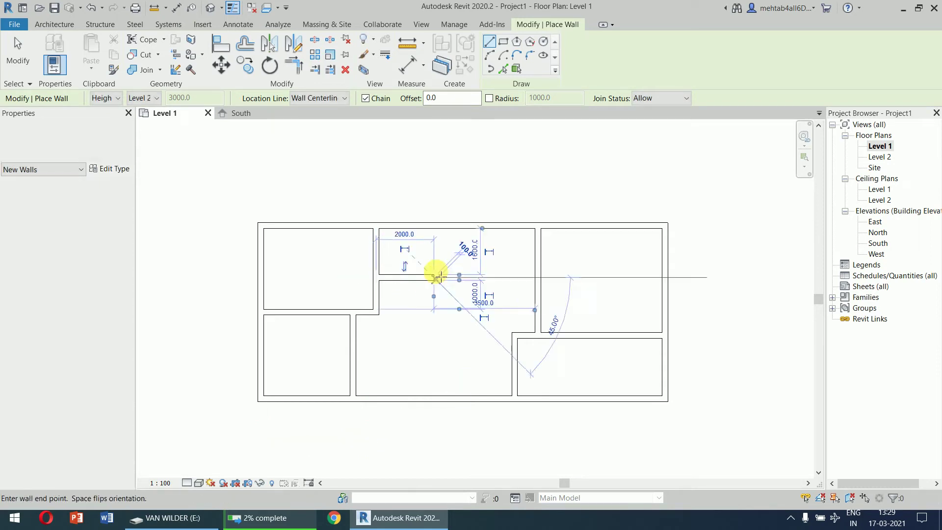
left_click(435, 229)
key("Escape")
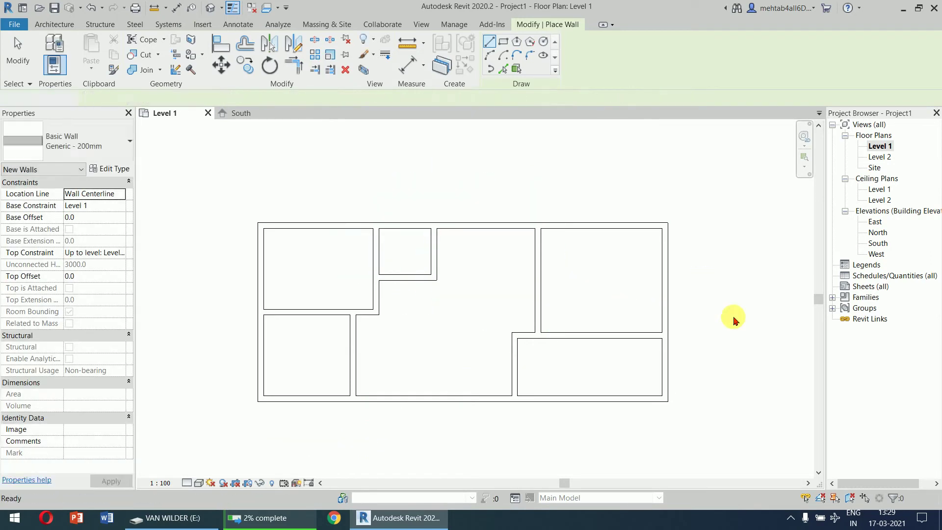
key("Escape")
- Set the Align tool to prefer wall centerlines
left_click(528, 25)
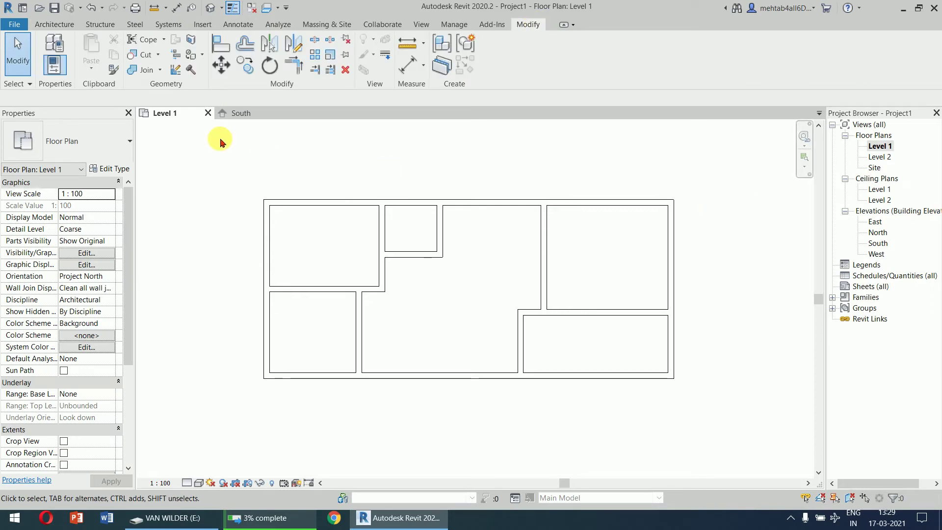
left_click(221, 49)
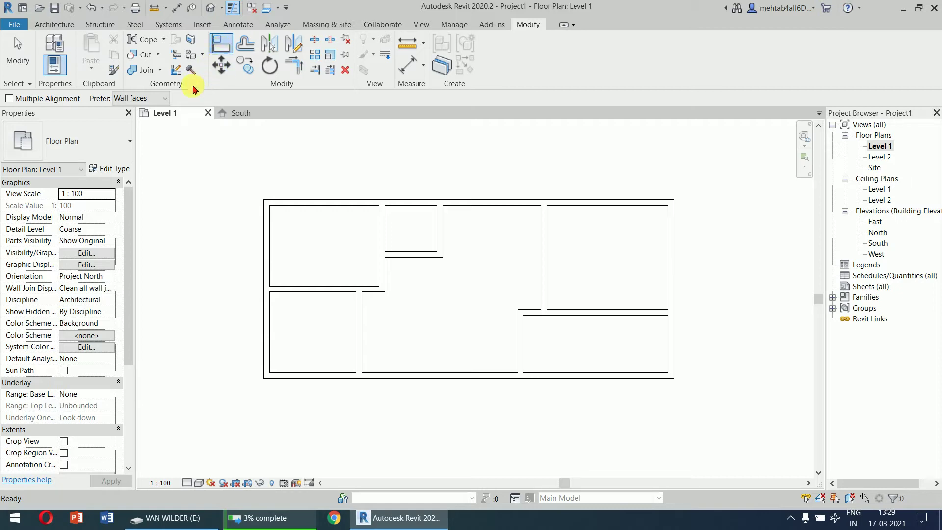
left_click(153, 103)
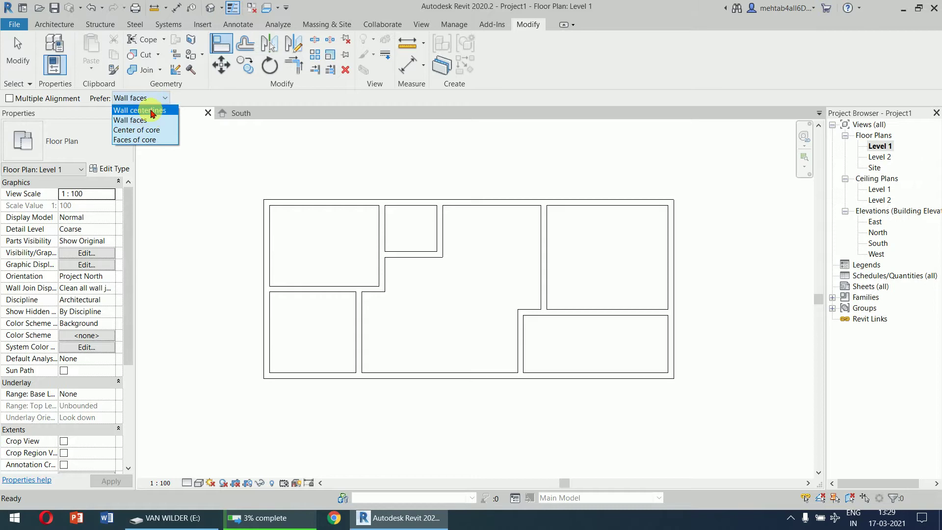
left_click(147, 110)
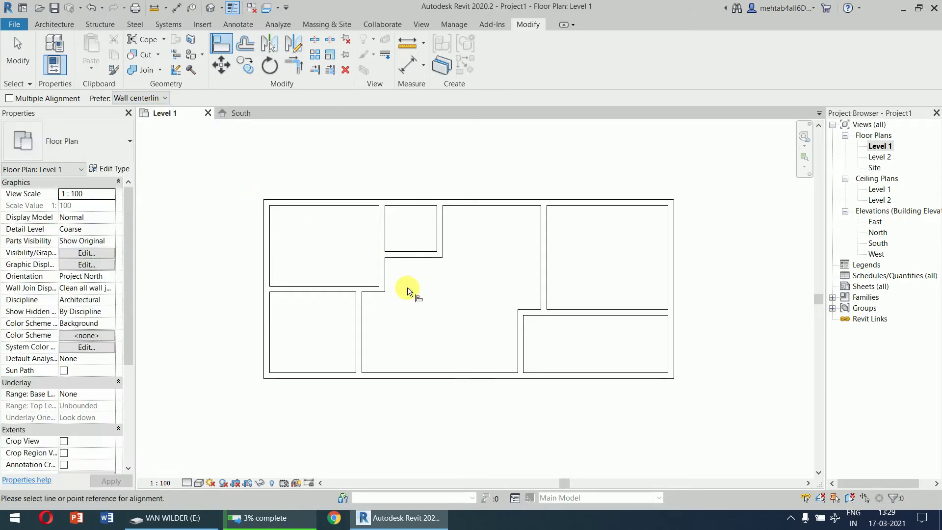
- Align the horizontal wall of the lower-right room with the centerline of the small upper room's lower wall
scroll(413, 252, "up", 5)
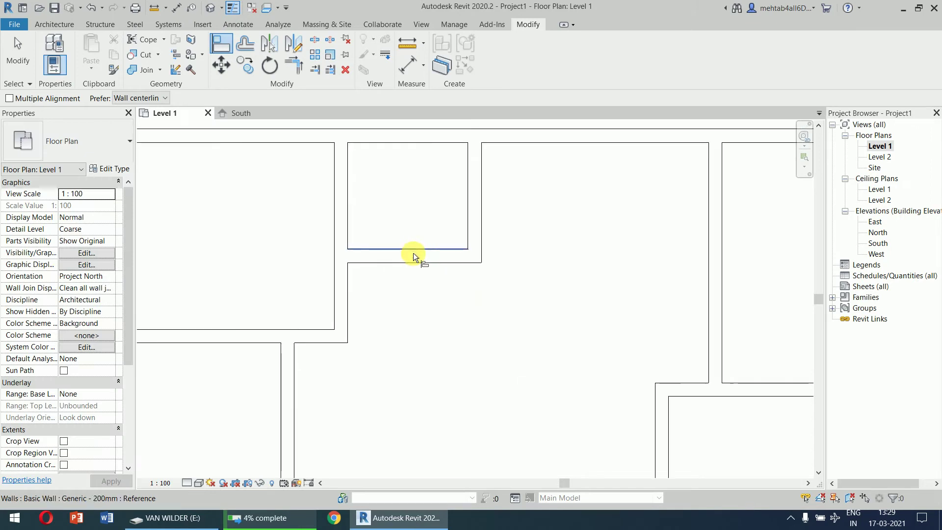
left_click(442, 255)
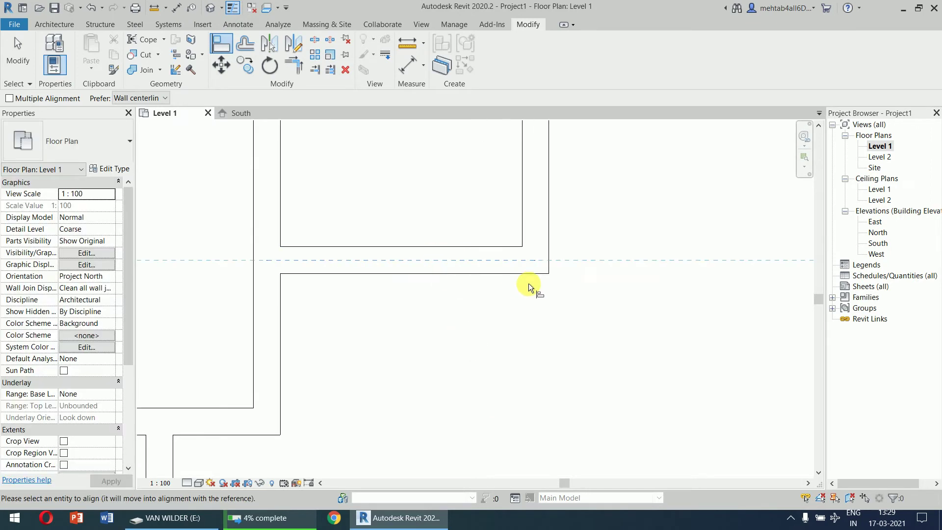
scroll(539, 278, "down", 4)
middle_click_drag(562, 294, 510, 256)
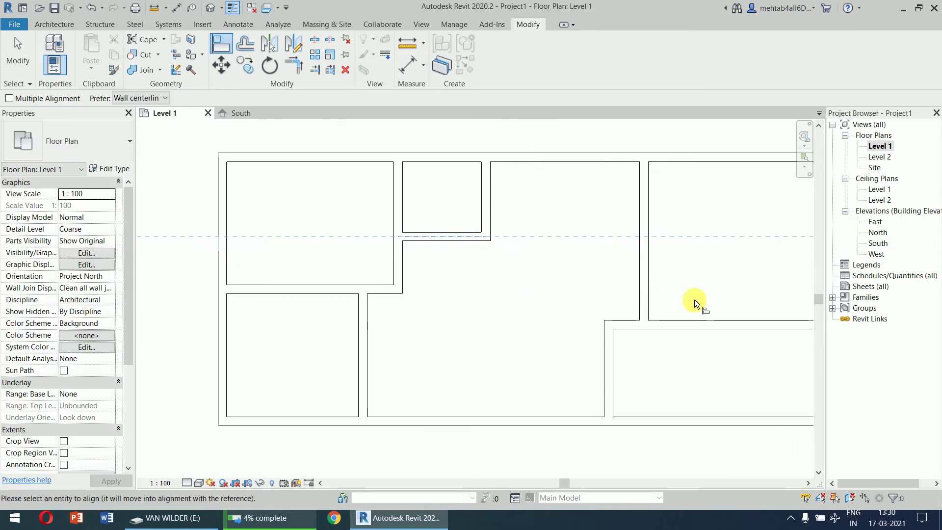
scroll(677, 322, "up", 3)
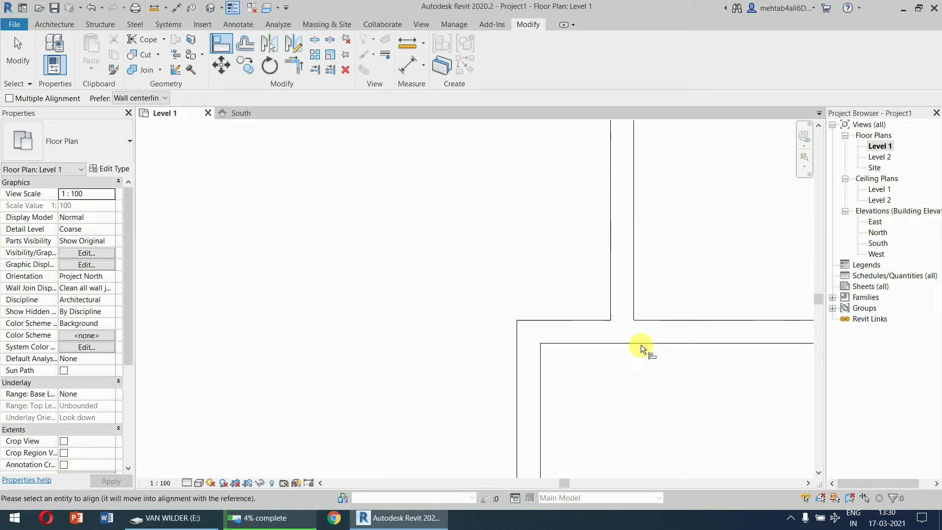
left_click(640, 334)
scroll(663, 227, "down", 4)
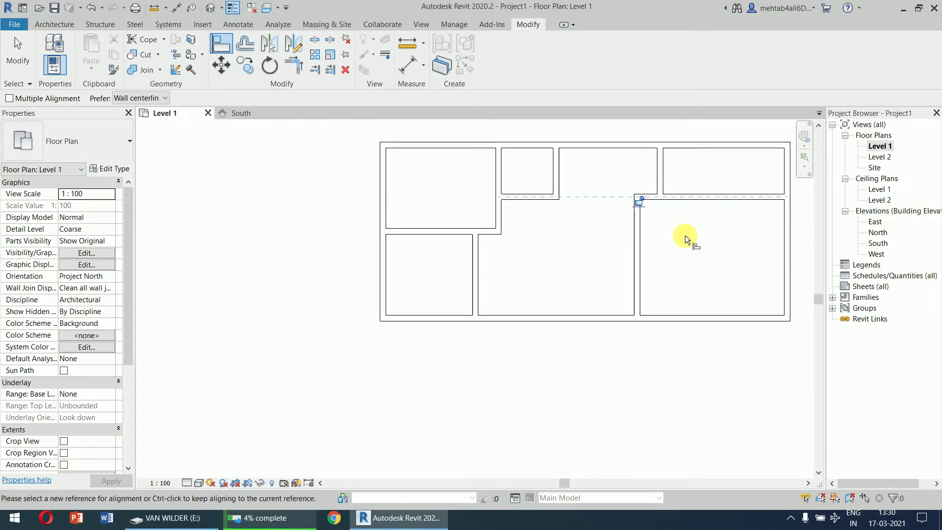
middle_click_drag(687, 240, 625, 309)
left_click(474, 251)
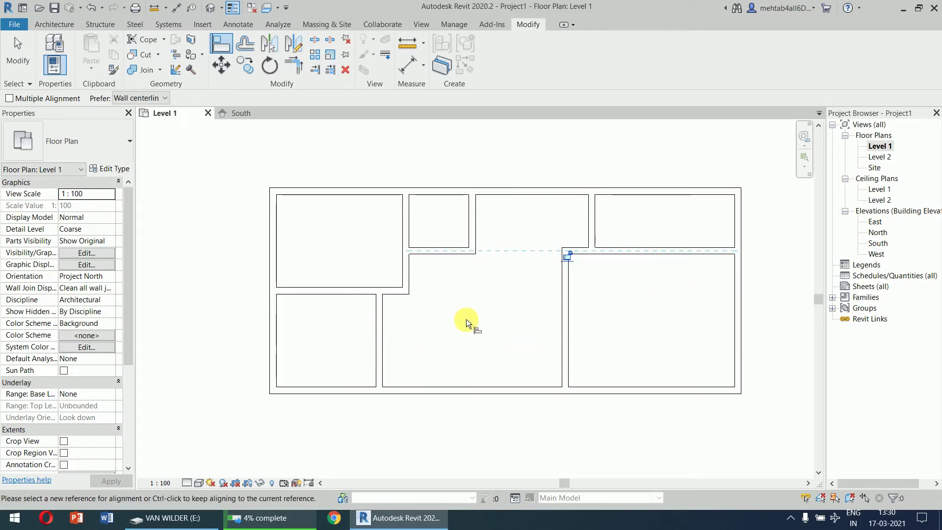
key("w")
key("a")
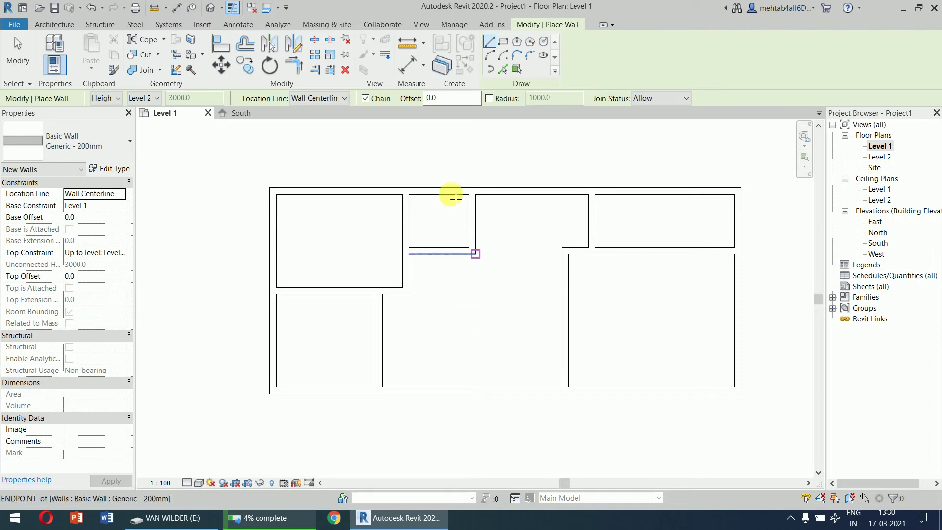
- Align the lower-right room's horizontal wall with the centerline of the upper-left room's lower wall and lock the alignment
left_click(221, 43)
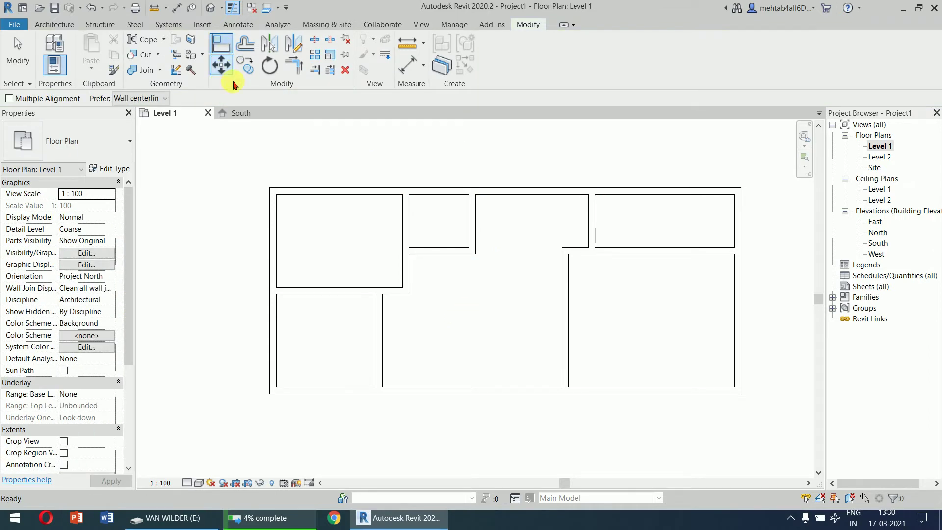
left_click(321, 289)
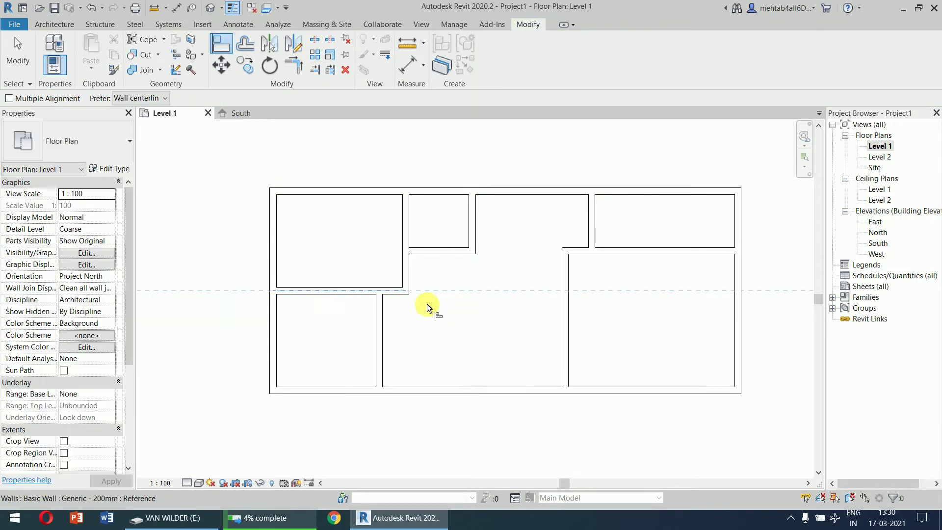
left_click(652, 252)
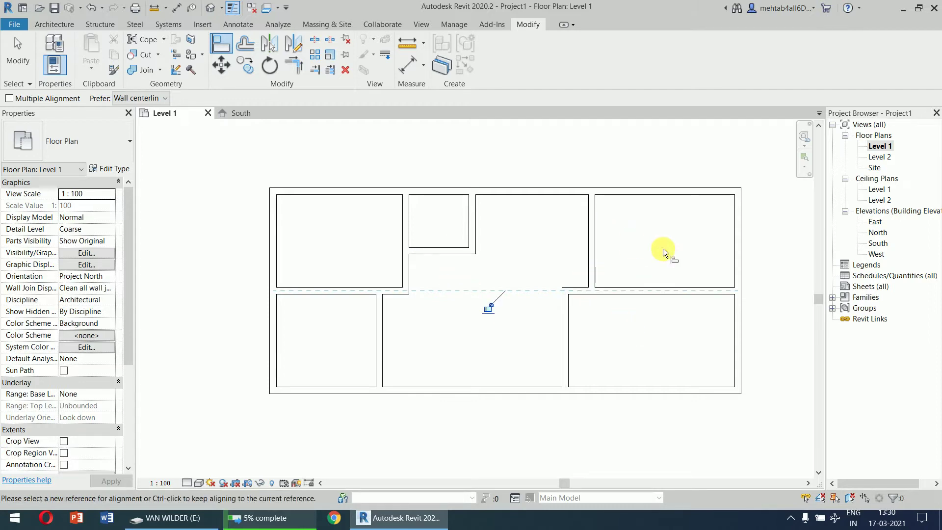
left_click(490, 310)
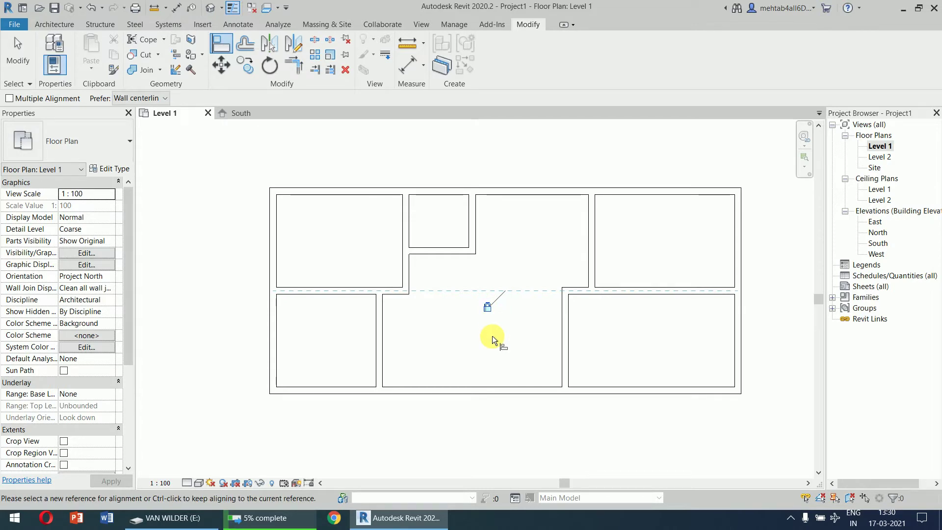
- Align the locked horizontal walls of the left and right rooms with the centerline of the small upper room's lower wall
left_click(458, 252)
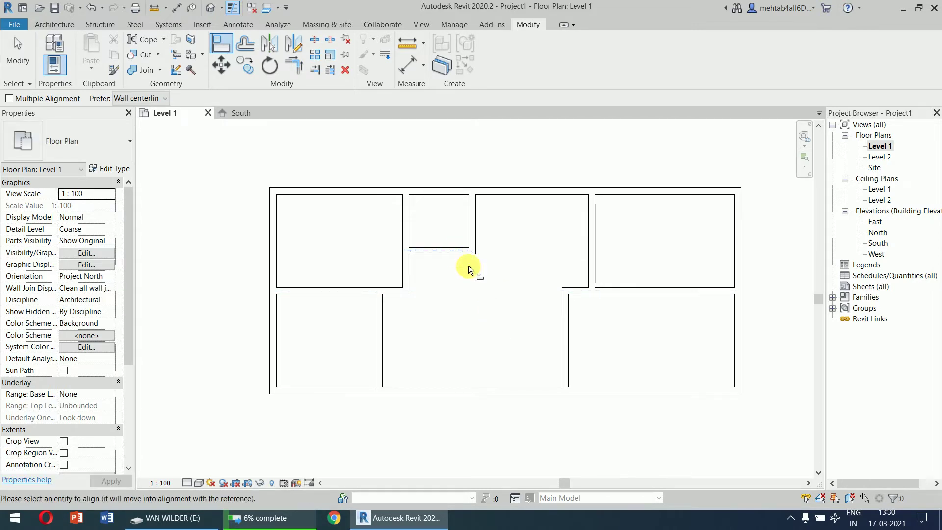
left_click(620, 290)
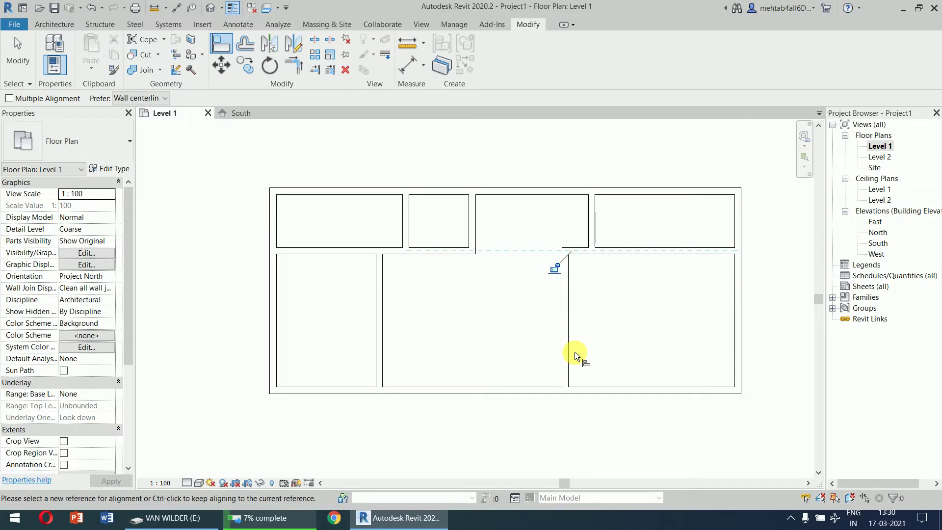
key("Escape")
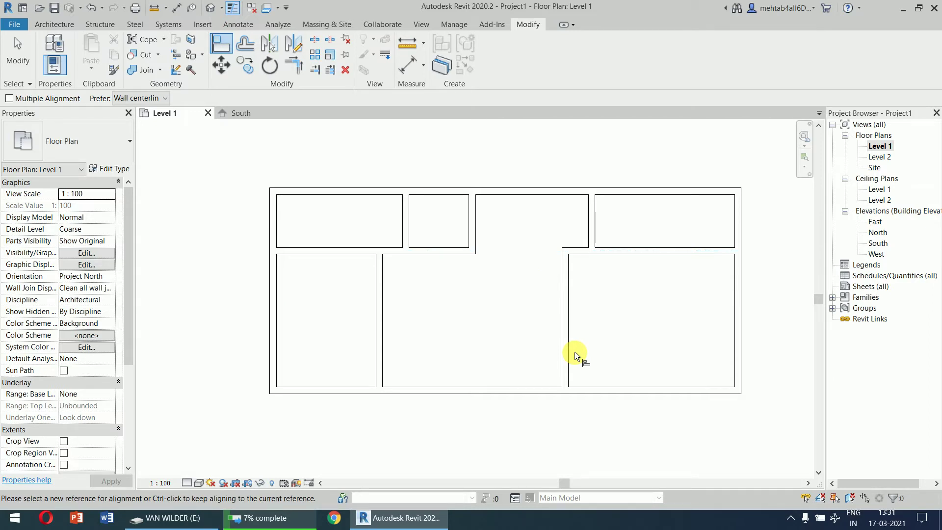
- Try to align the lower-left room's vertical wall with the small upper room's right wall centerline, and undo both recent alignments
left_click(470, 227)
left_click(381, 290)
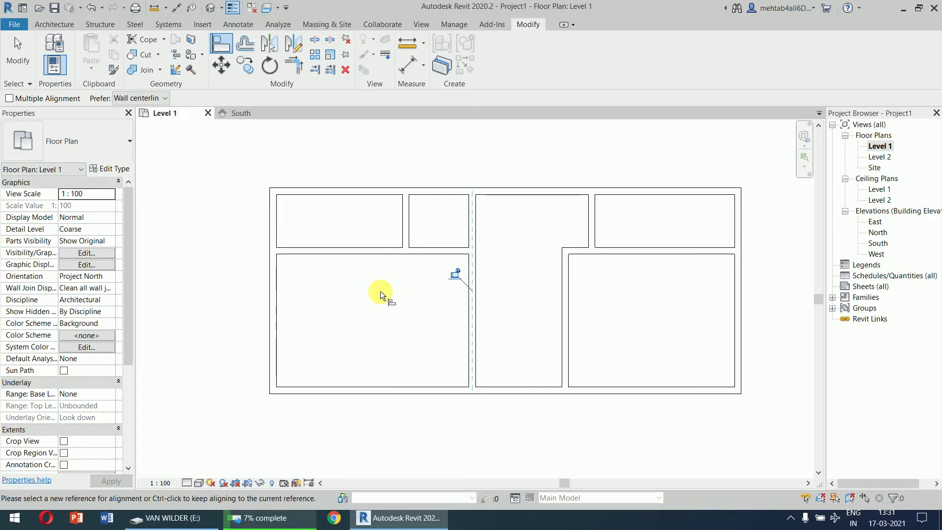
key("ctrl+z")
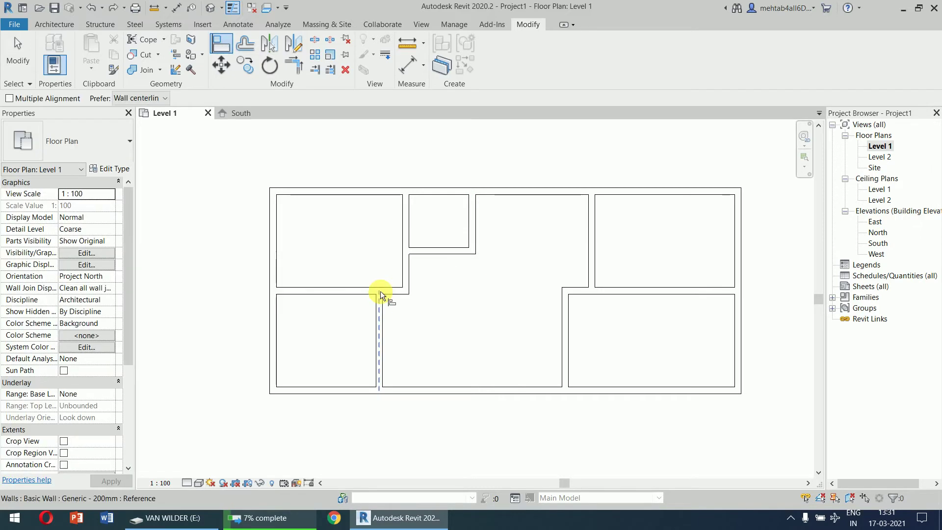
key("Escape")
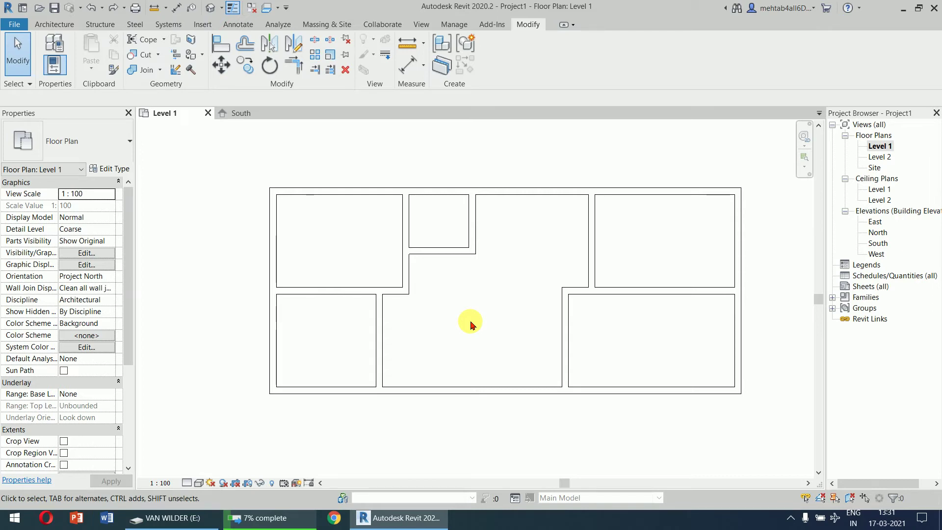
- Offset copies of the small upper room's right wall, the lower-right room's upper wall and the lower-left room's right wall by 1200 mm
left_click(251, 51)
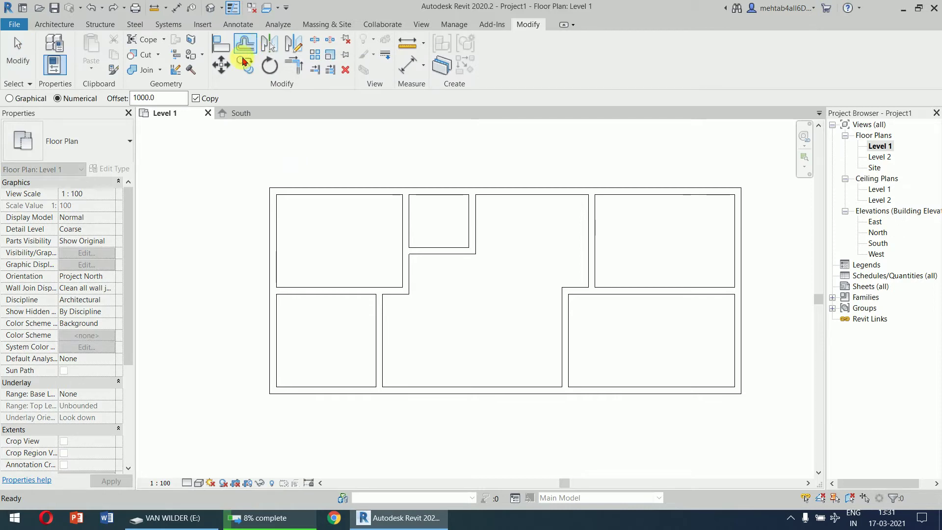
double_click(169, 101)
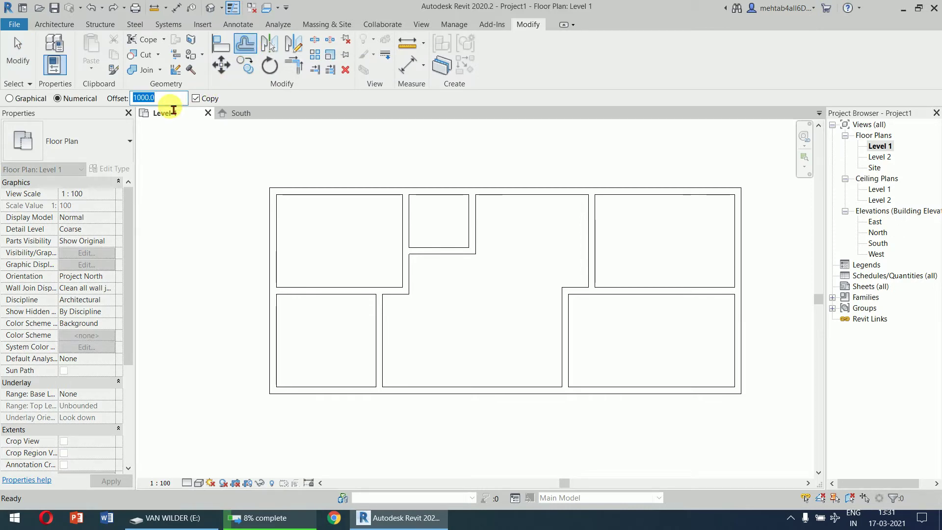
type("1200")
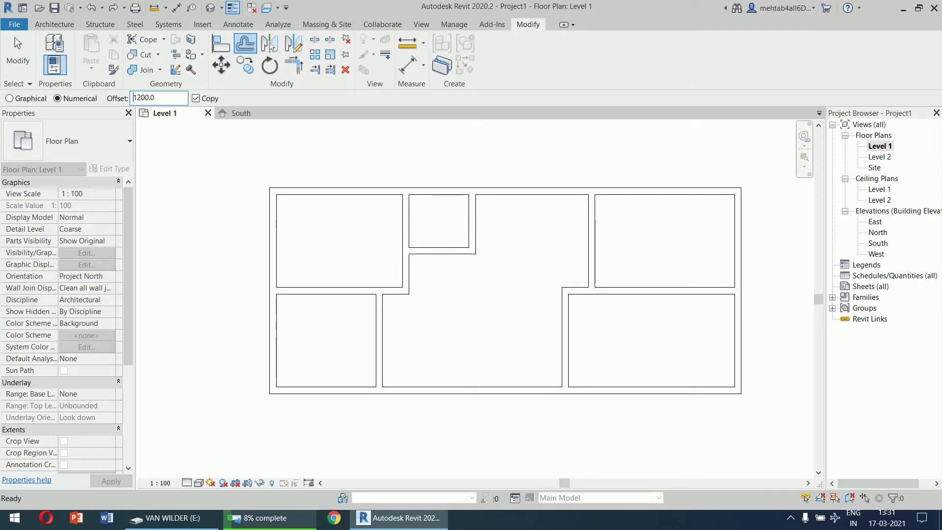
left_click(480, 222)
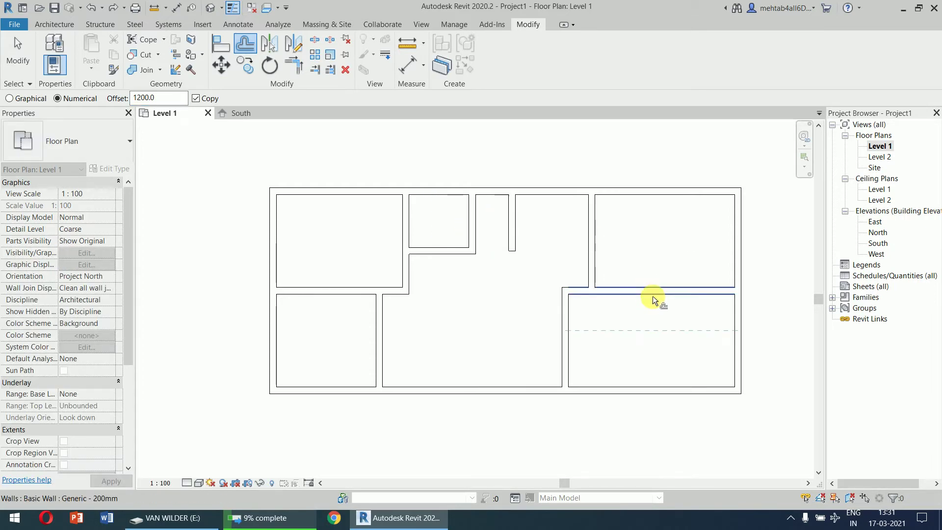
left_click(633, 305)
left_click(376, 323)
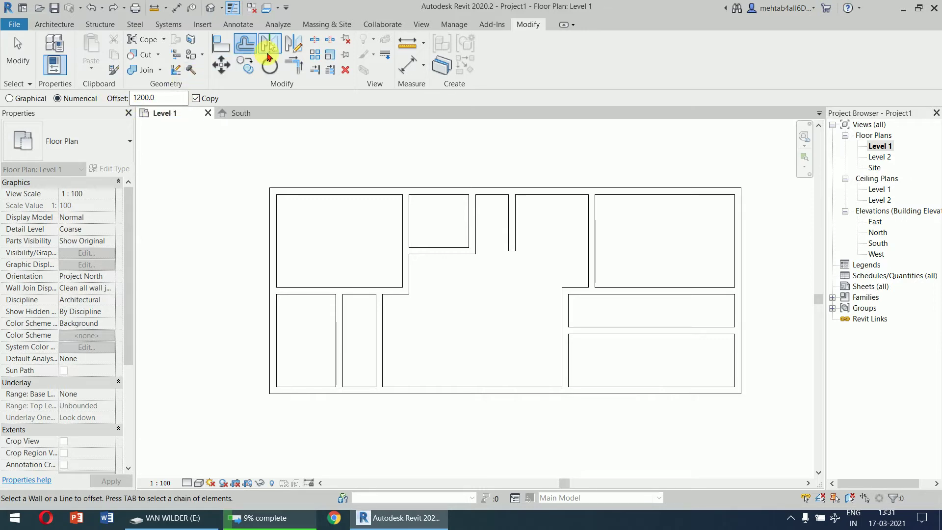
key("Escape")
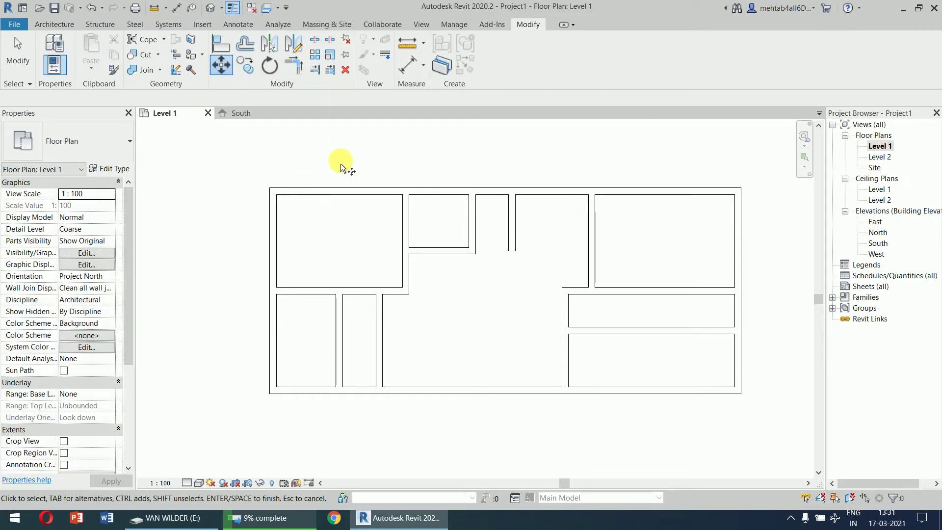
key("Escape")
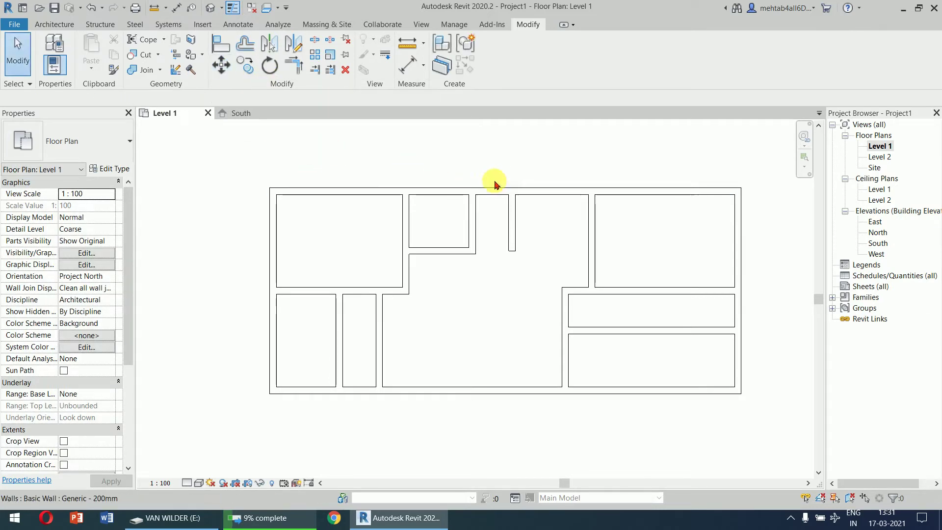
- Move the short free-ended wall in the upper middle area 1500 mm to the right
left_click_drag(493, 170, 534, 280)
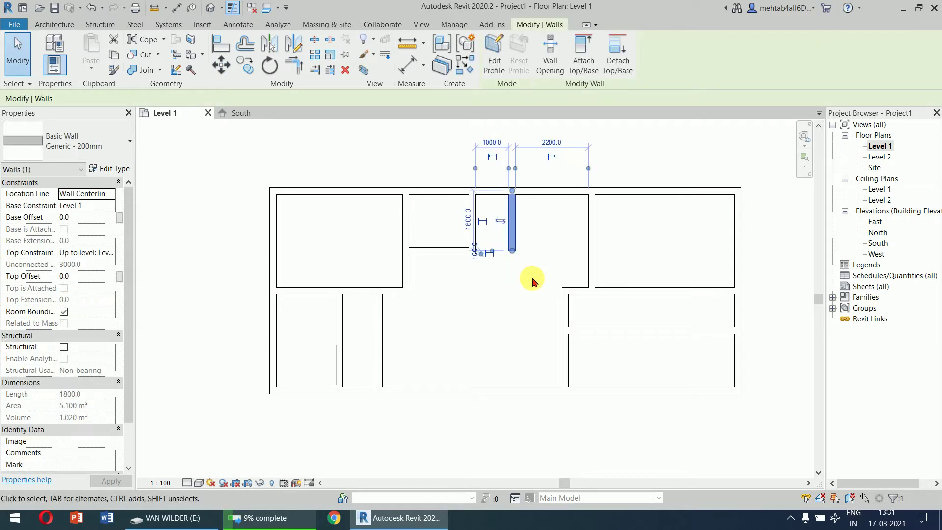
left_click(221, 66)
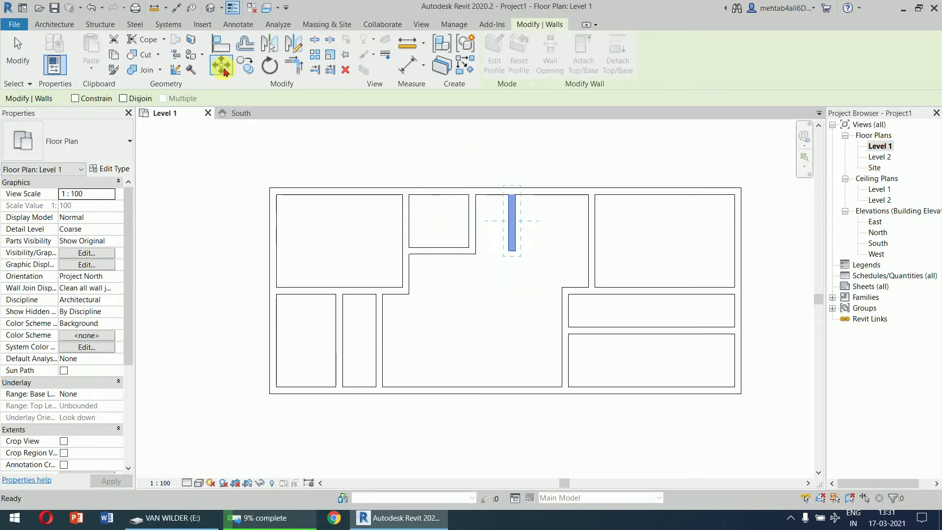
left_click(511, 219)
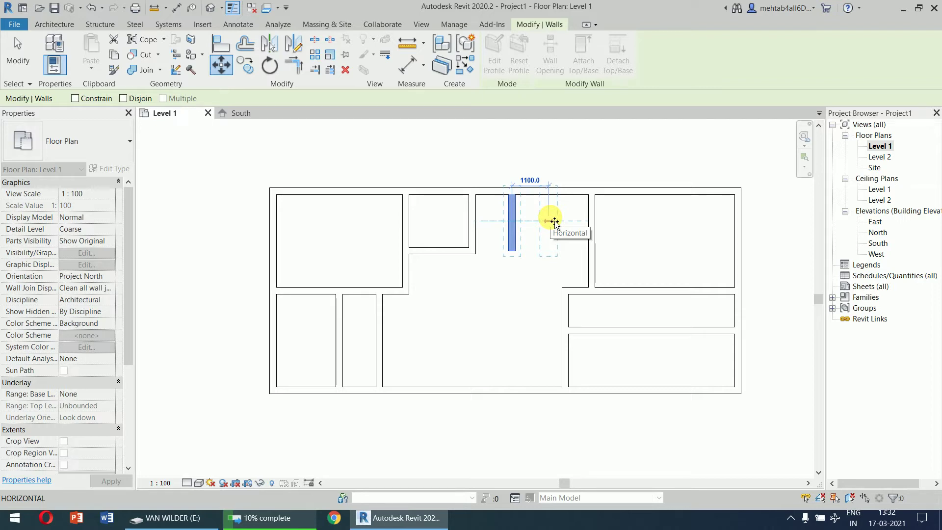
type("1500")
key("Return")
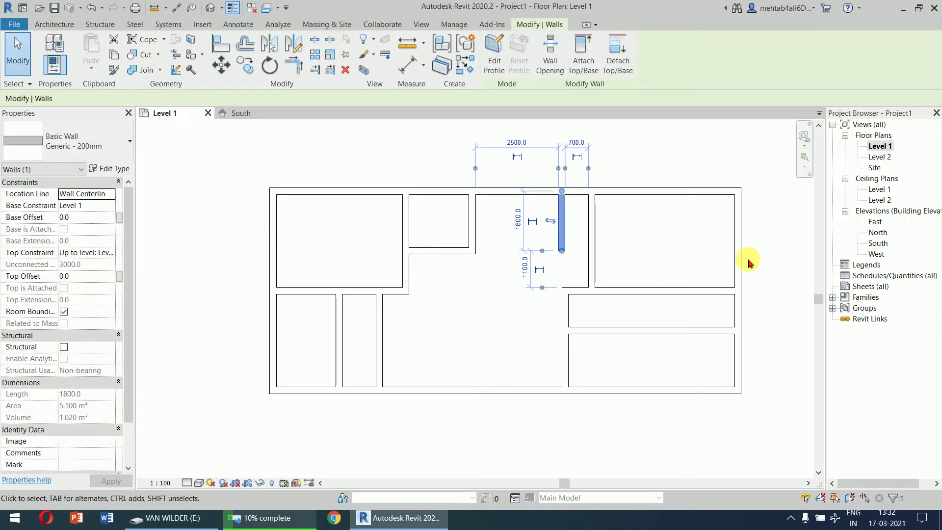
left_click(775, 257)
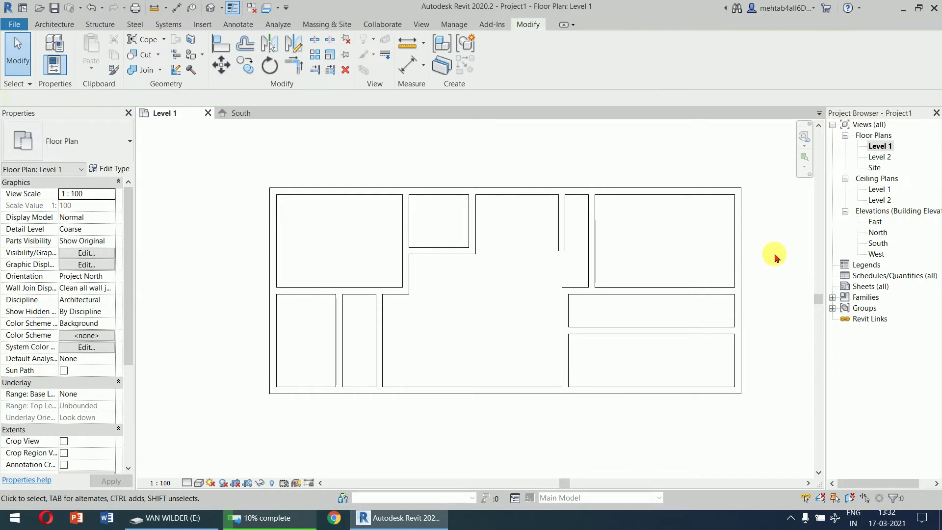
- Move the small upper room's right wall and the short free-ended wall together 1200 mm to the left
left_click_drag(578, 212, 460, 232)
left_click(223, 66)
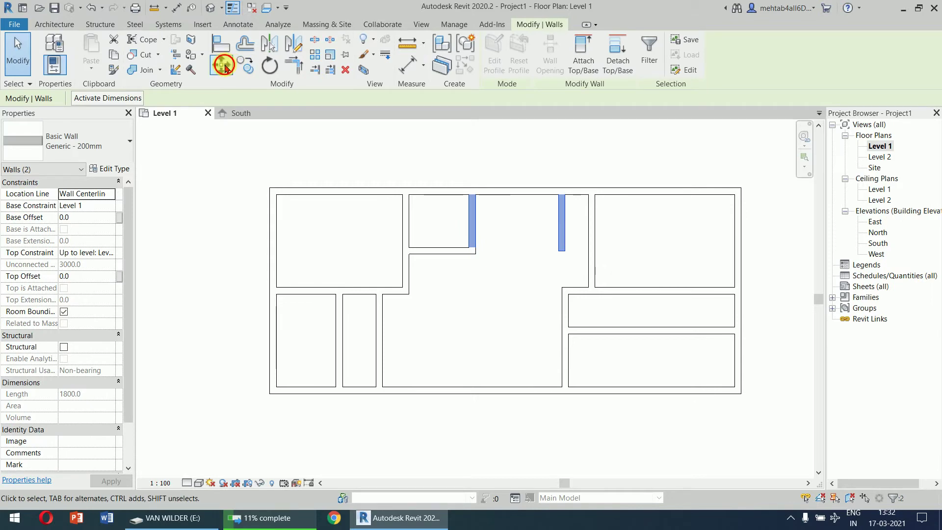
left_click(562, 221)
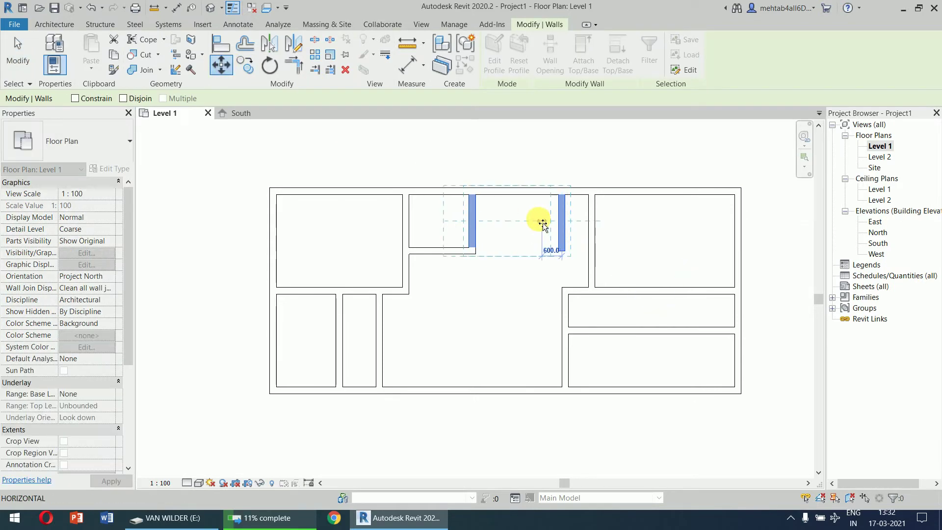
type("1200")
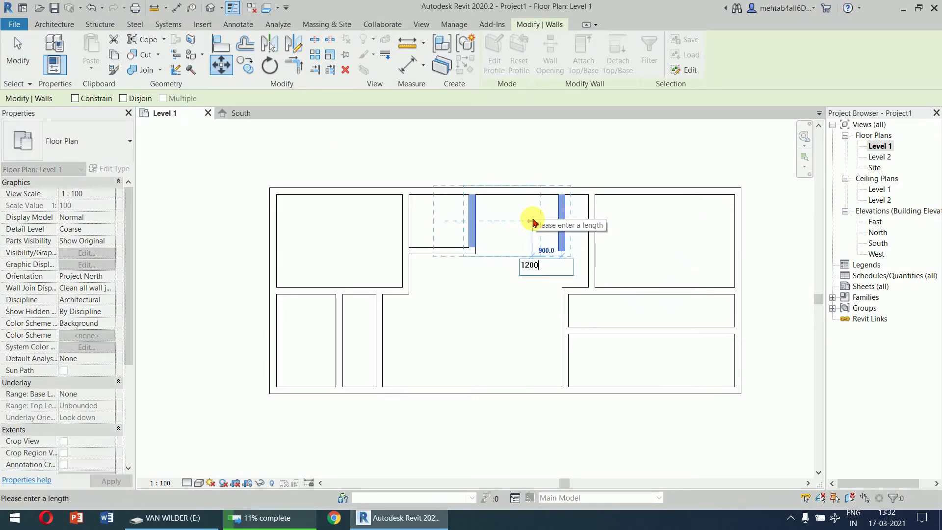
key("Return")
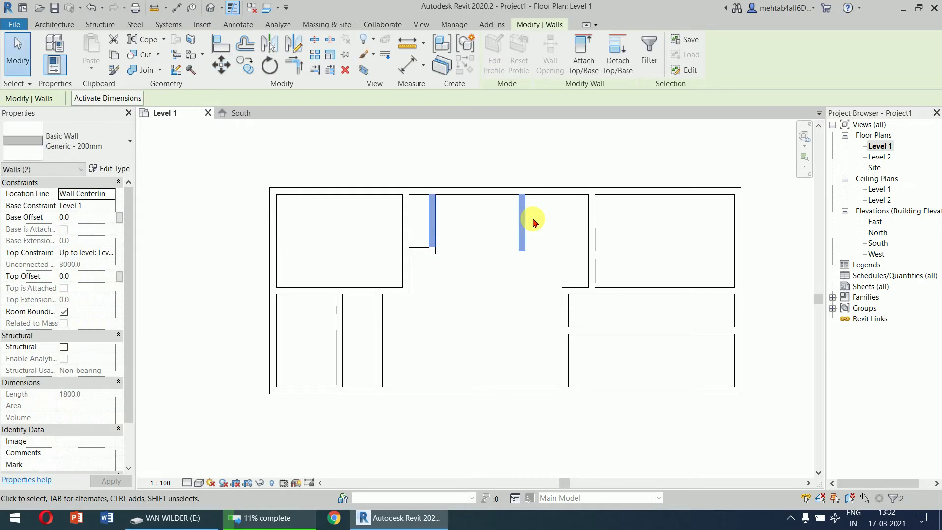
left_click(519, 170)
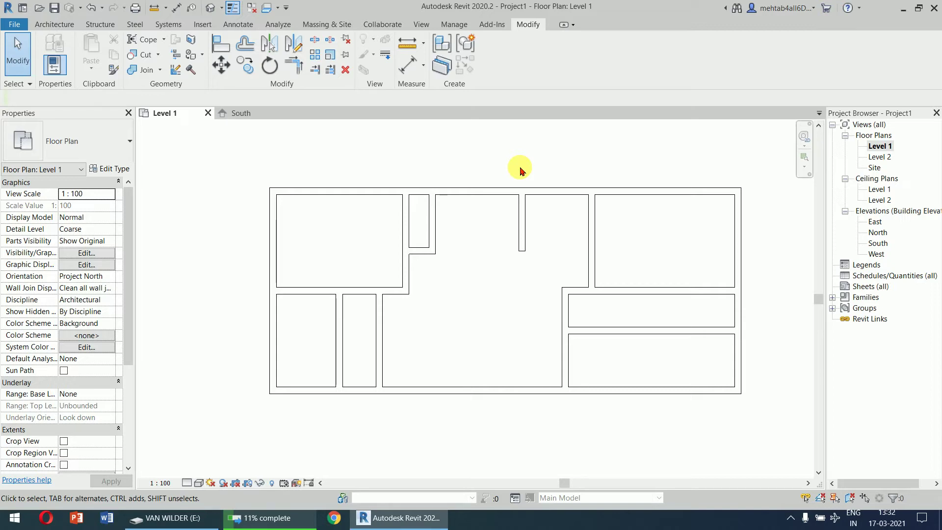
- Move the horizontal wall below the upper-left room 500 mm upward
left_click(316, 290)
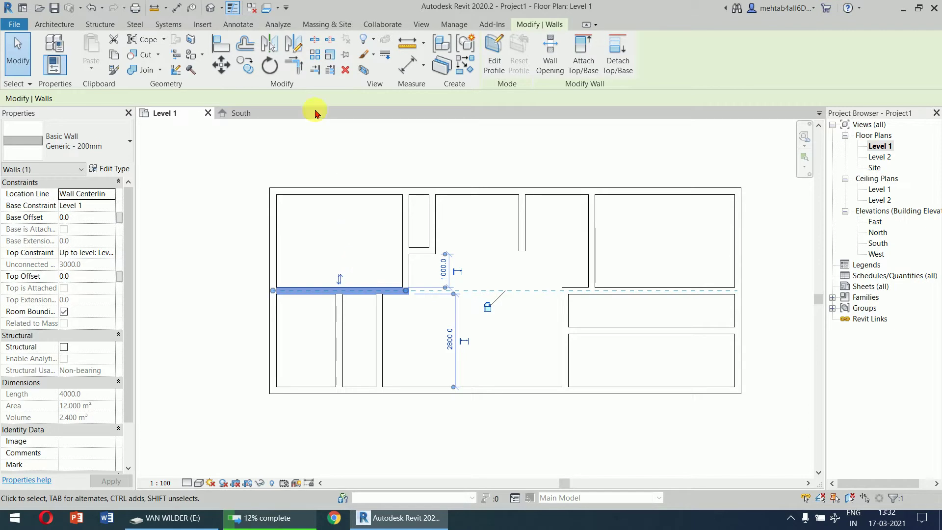
left_click(229, 69)
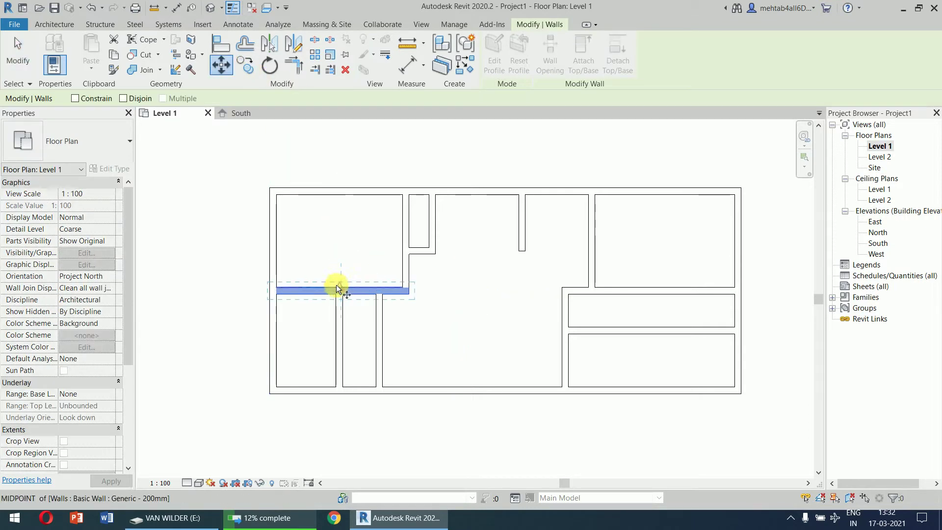
left_click(337, 288)
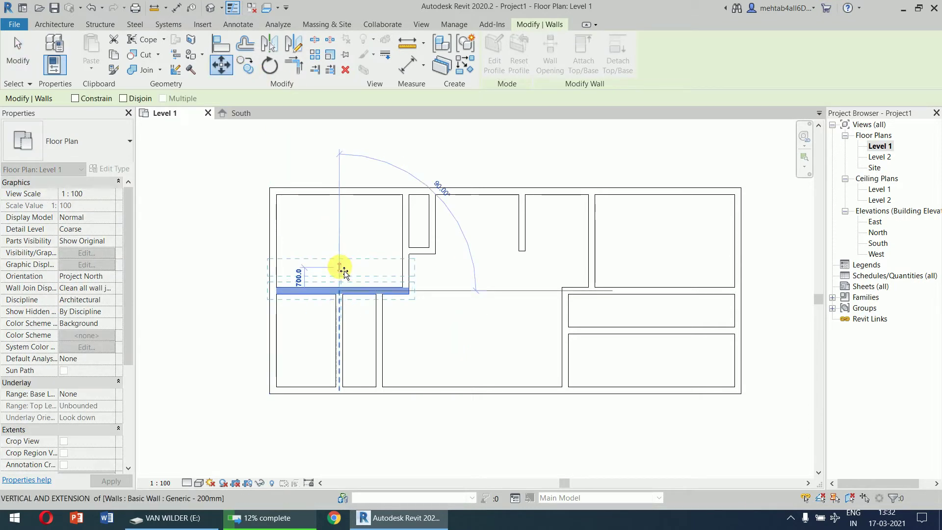
type("500")
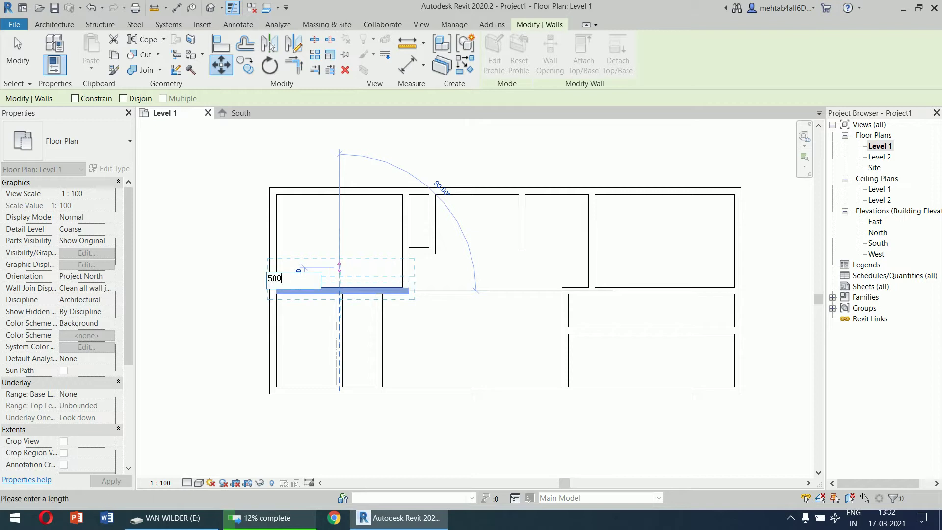
key("Return")
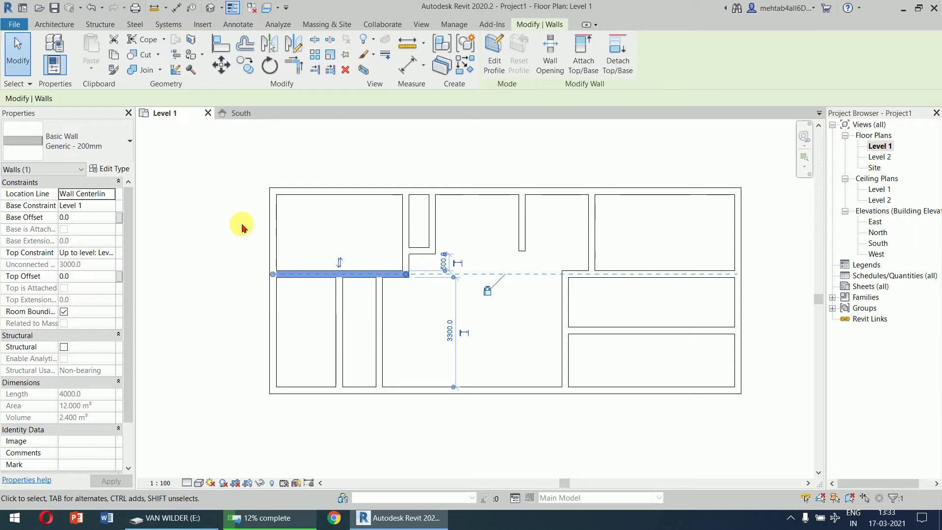
- Copy the horizontal wall below the upper-left room 1300 mm downward across the lower-left rooms
left_click(247, 72)
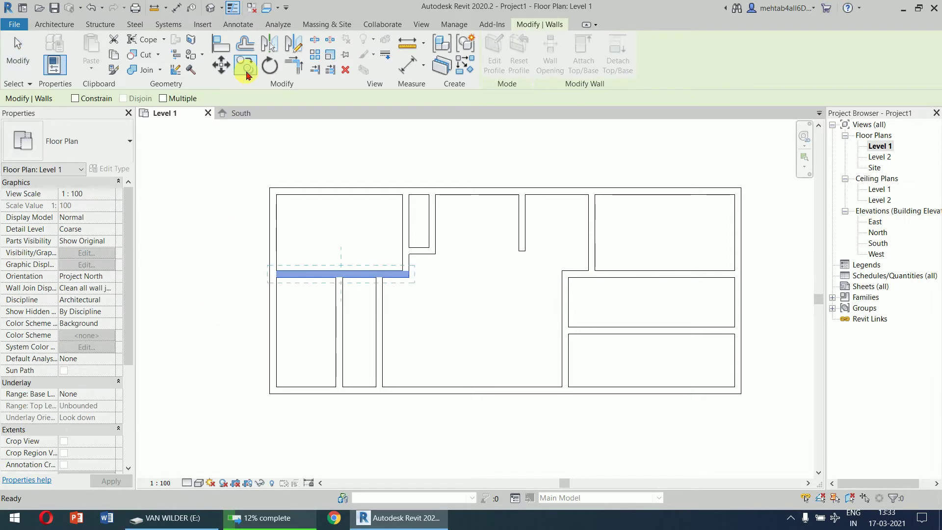
left_click(343, 271)
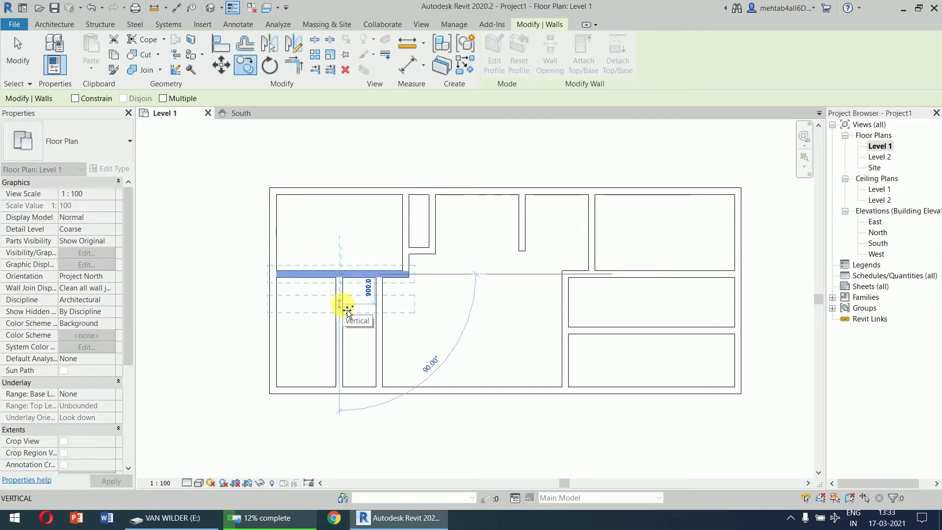
type("1300")
key("Return")
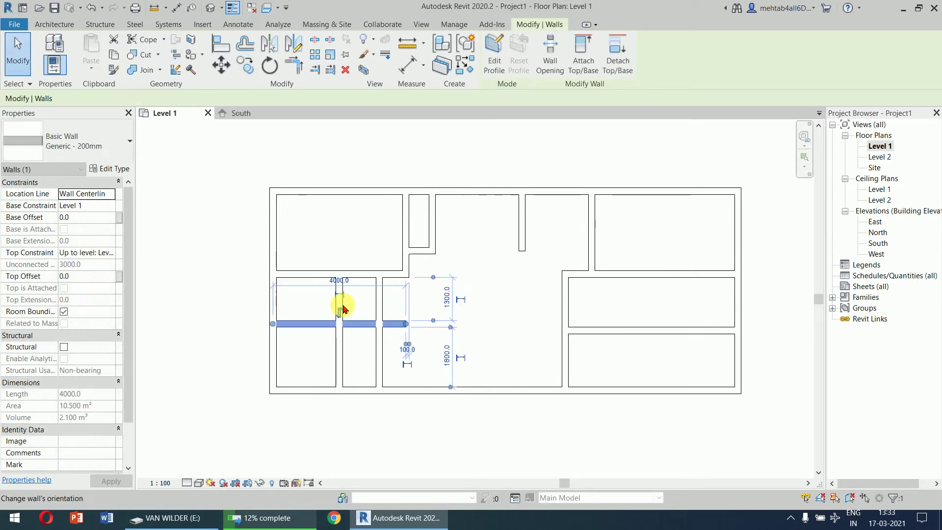
left_click(227, 326)
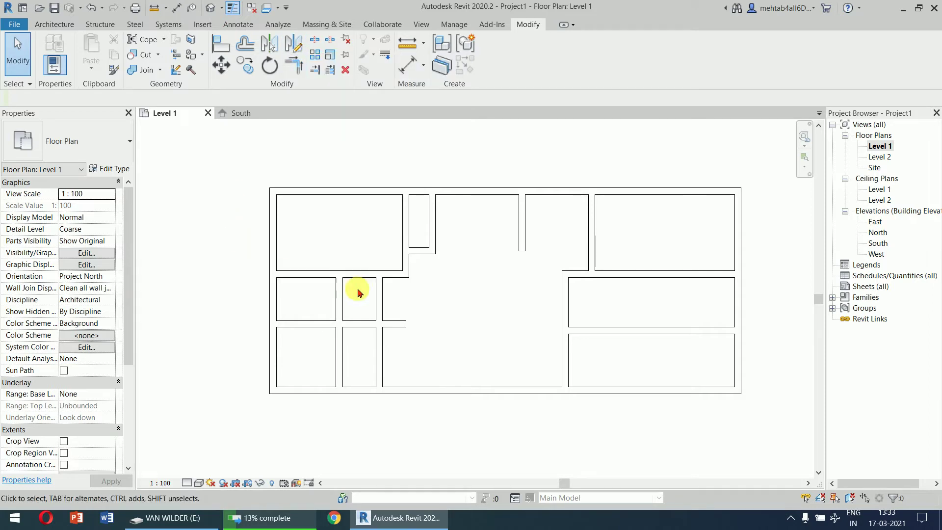
- Try mirroring the small upper room's right and bottom walls about its left wall, and undo the mirrored copy
left_click_drag(467, 221, 425, 277)
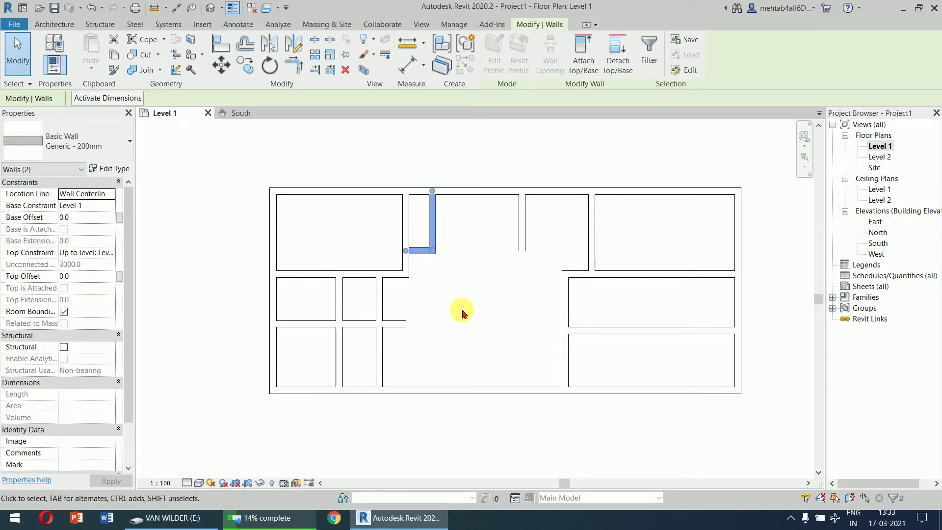
scroll(446, 209, "up", 2)
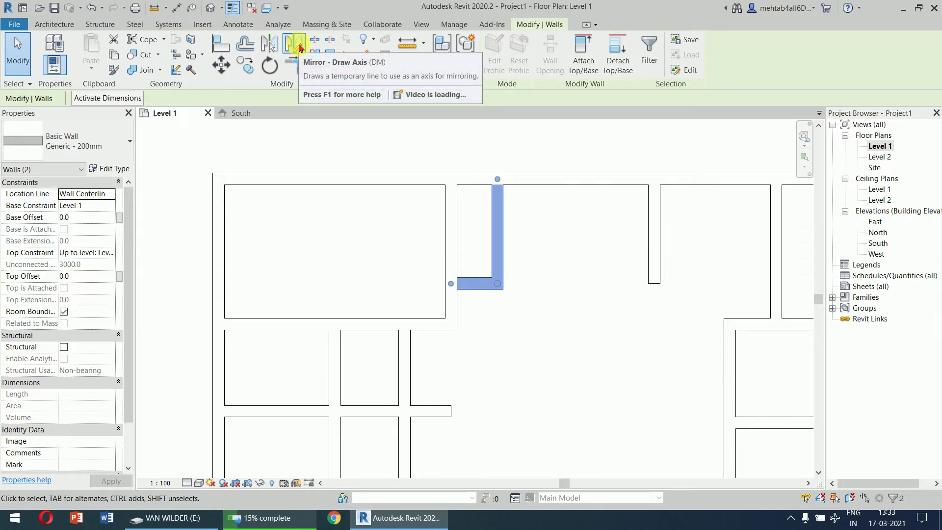
left_click(273, 45)
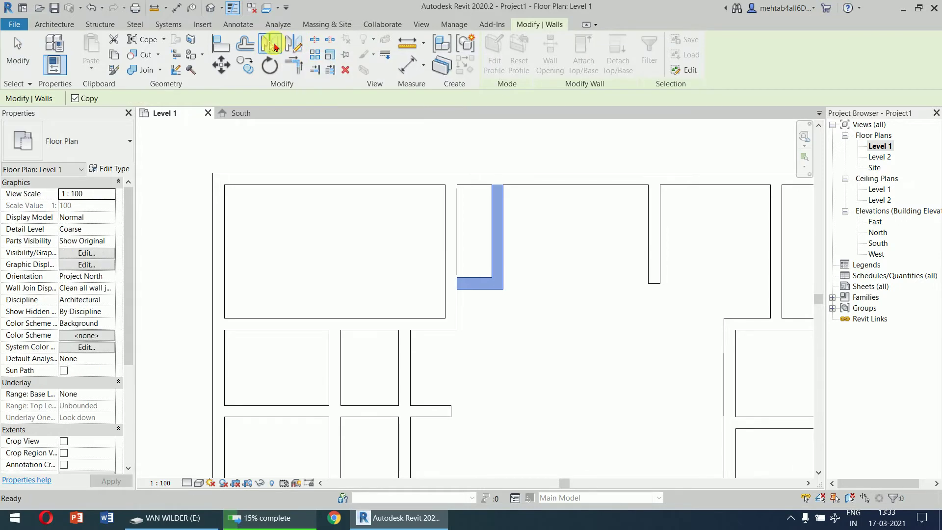
left_click(451, 256)
left_click(594, 332)
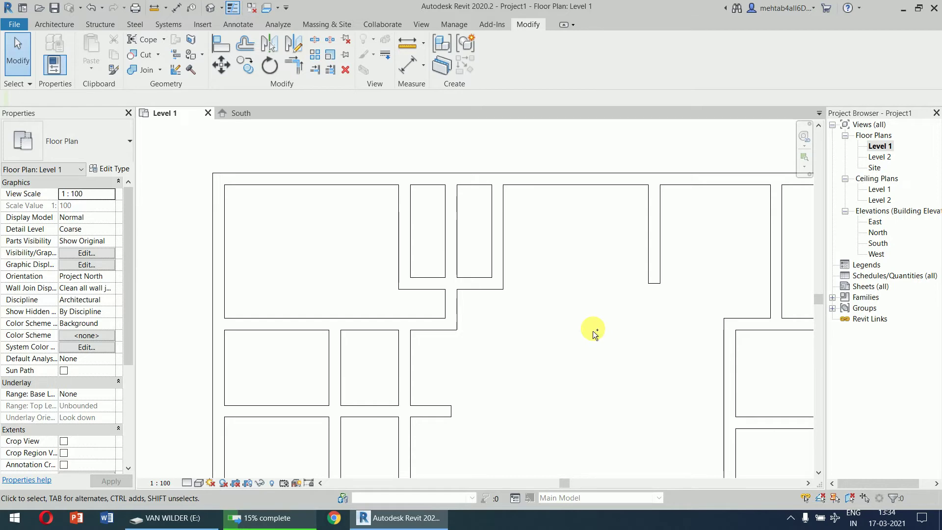
key("ctrl+z")
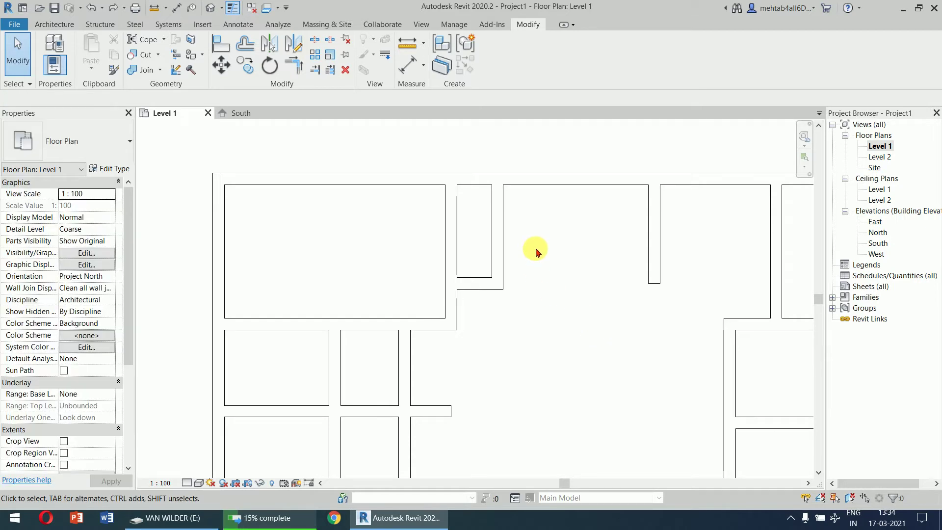
- Repeat the mirror of the small upper room's two walls across its left wall using Pick Axis, and undo it again
left_click_drag(547, 248, 483, 336)
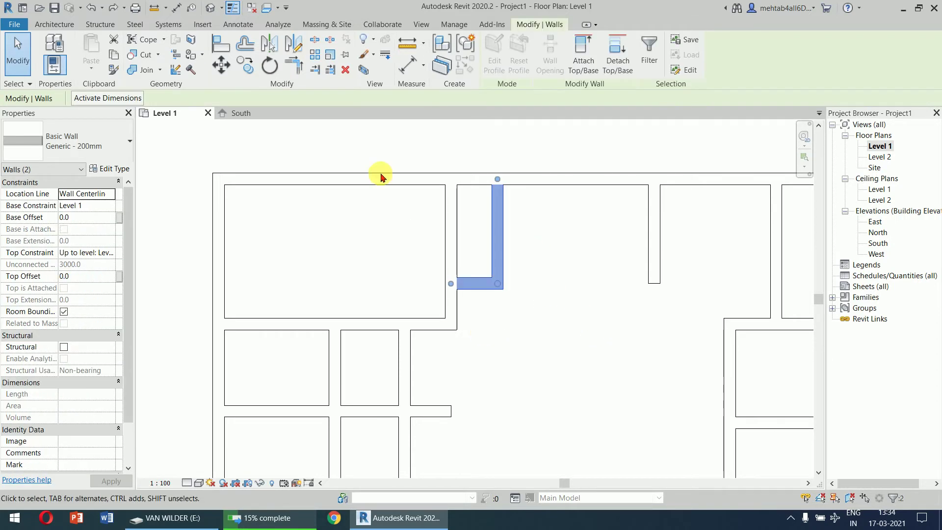
left_click(269, 43)
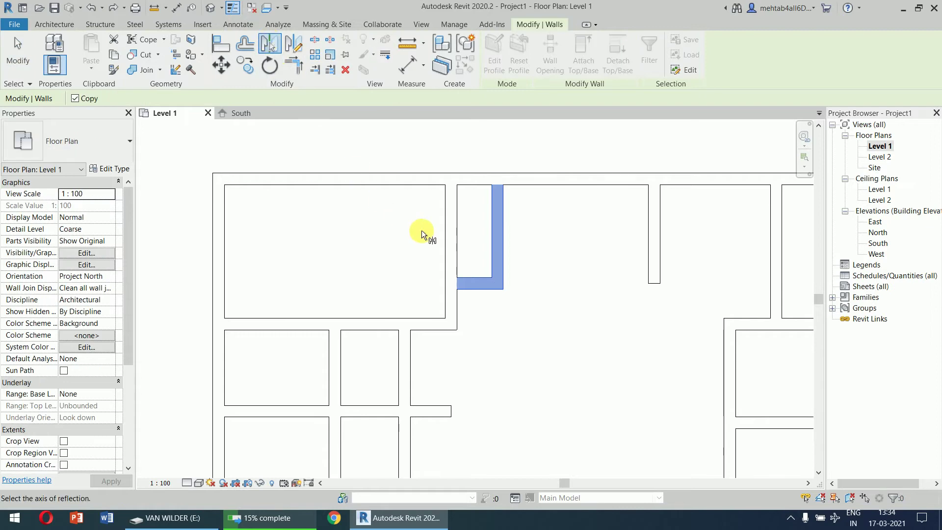
left_click(455, 252)
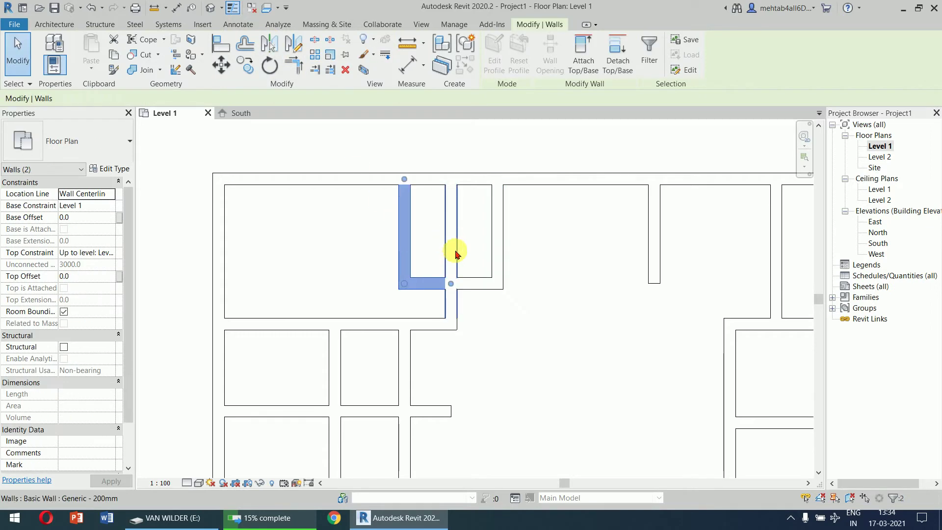
left_click(539, 333)
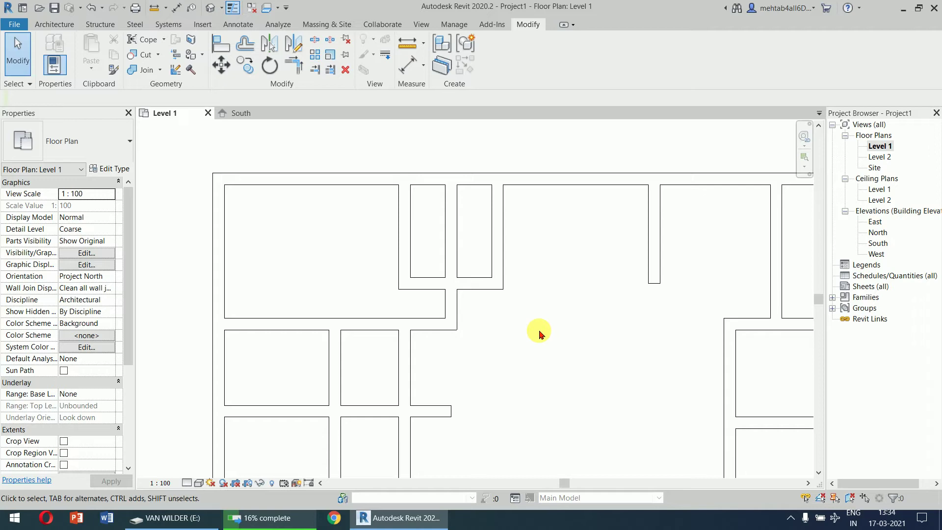
key("ctrl+z")
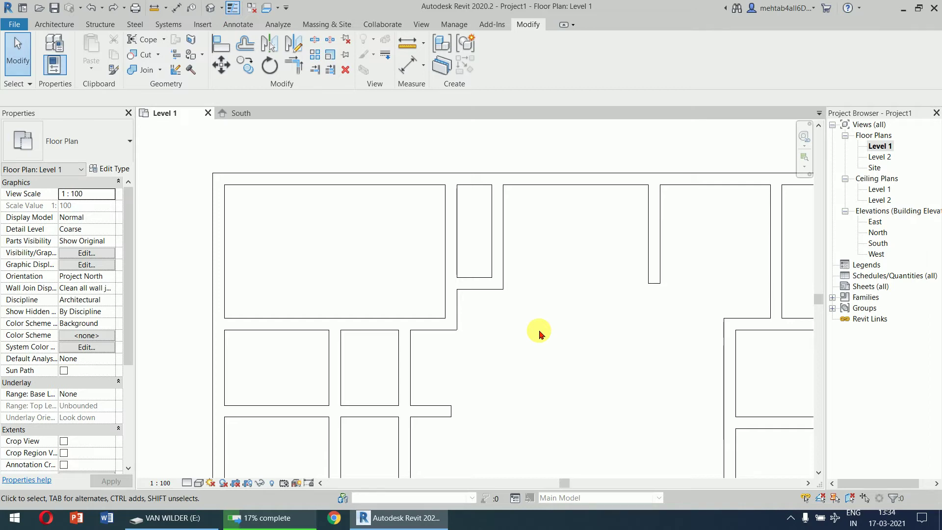
- Mirror a copy of the small upper room's bottom wall to the right, using the room's right wall as the axis
left_click(487, 289)
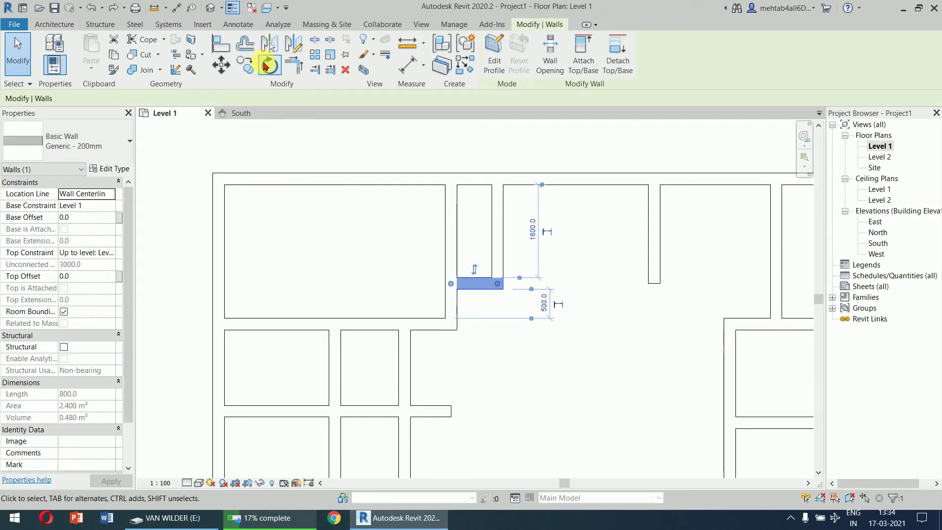
left_click(269, 47)
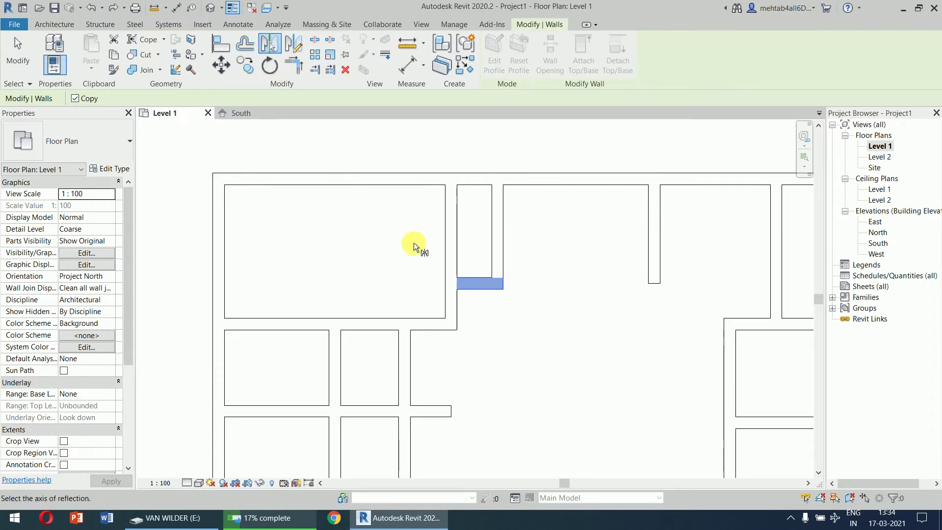
left_click(496, 248)
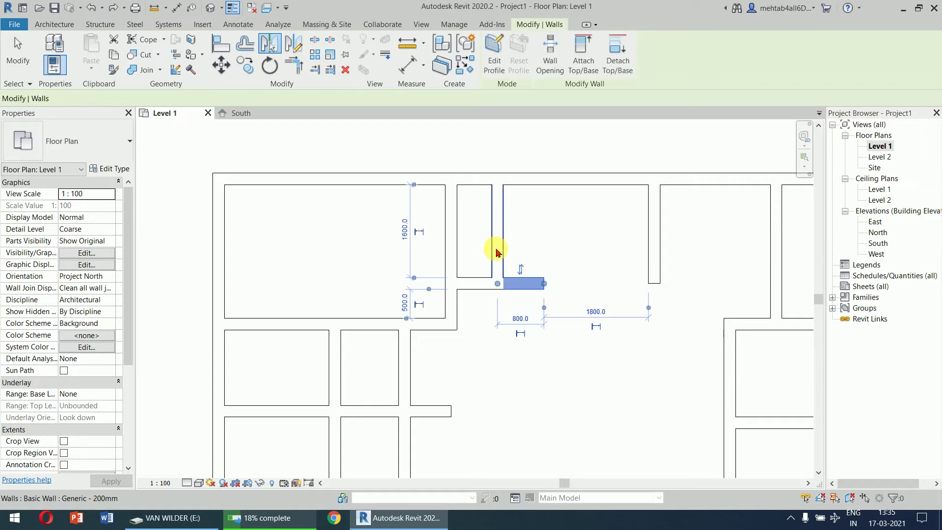
left_click(519, 392)
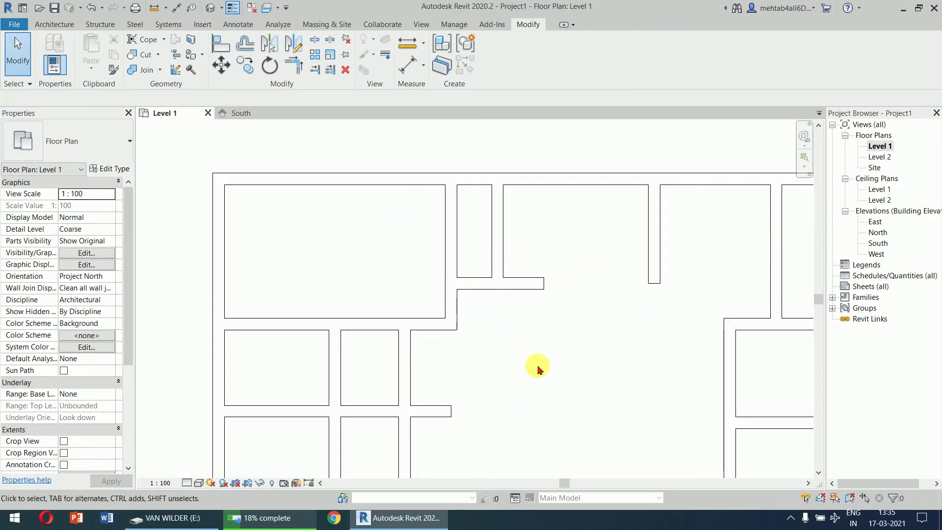
- Draw an L-shaped wall in the open central area, running about 1100 mm upward and about 900 mm to the right
scroll(538, 369, "down", 2)
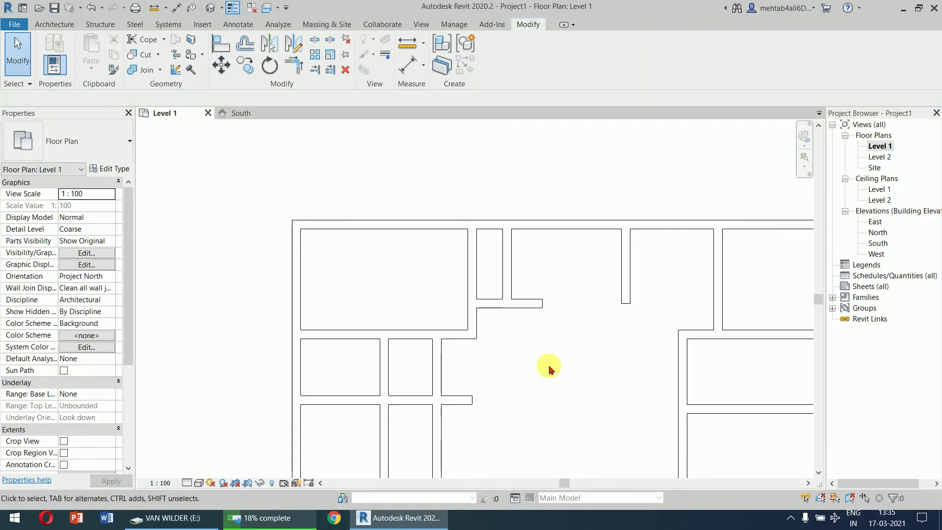
middle_click_drag(546, 368, 475, 293)
left_click(51, 25)
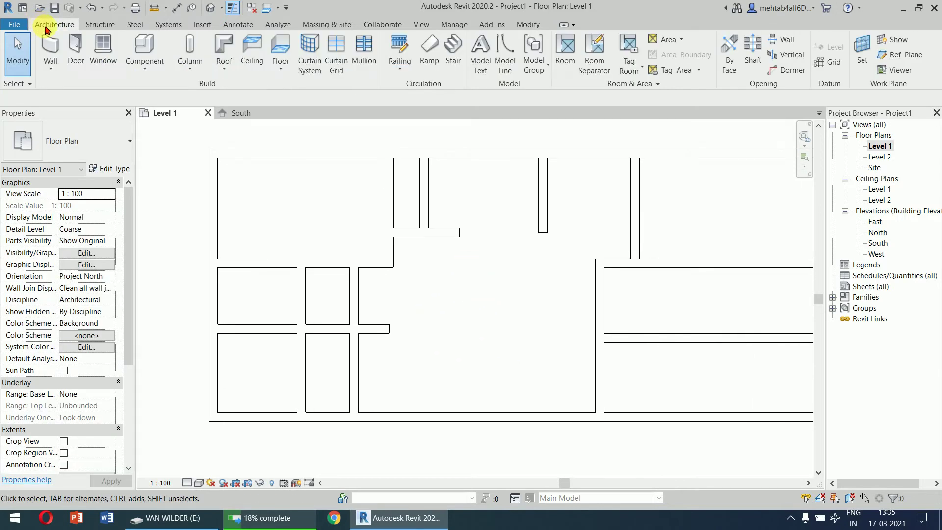
left_click(46, 49)
left_click(529, 355)
left_click(529, 309)
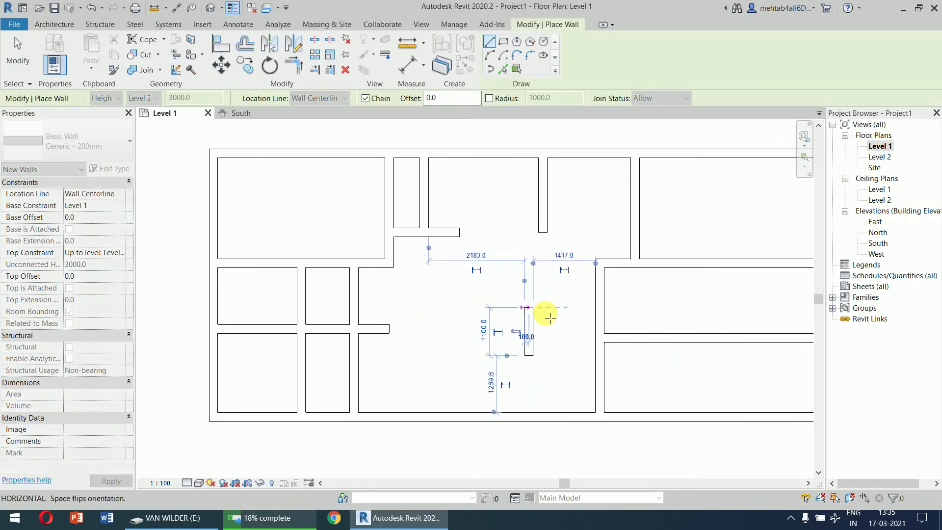
key("Escape")
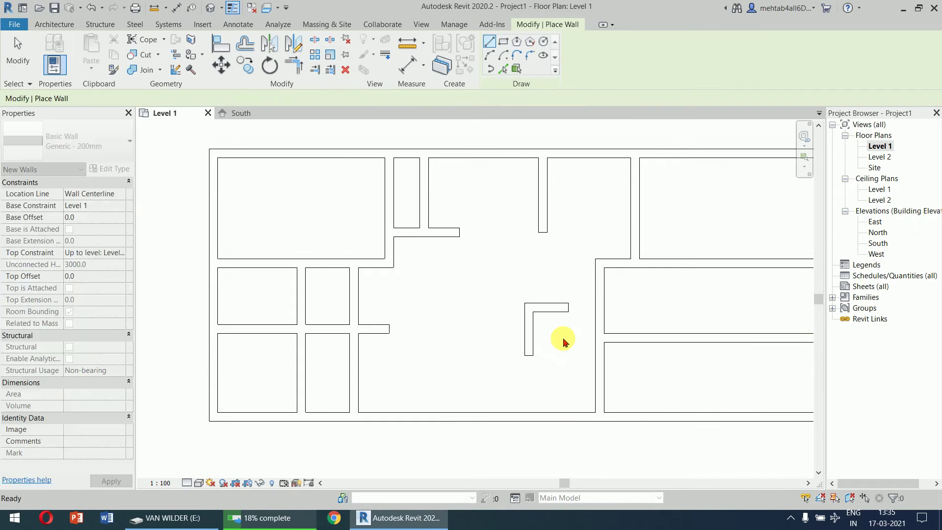
key("Escape")
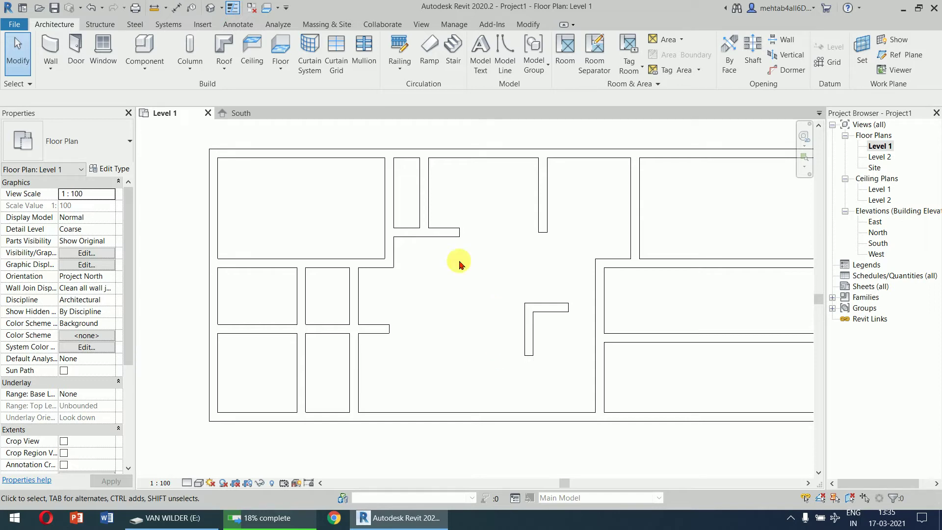
- Mirror a copy of the L-shaped walls to the left about a vertical axis drawn in the central area
left_click_drag(491, 283, 580, 382)
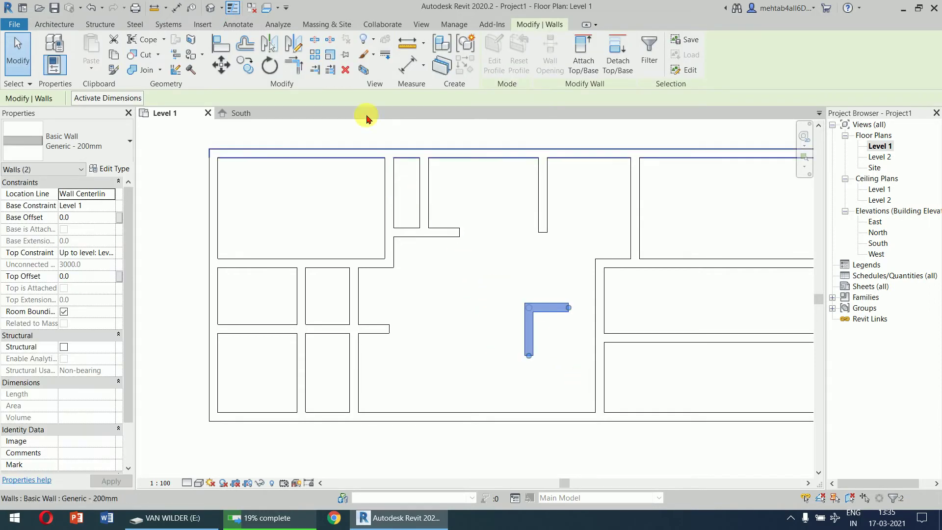
left_click(297, 51)
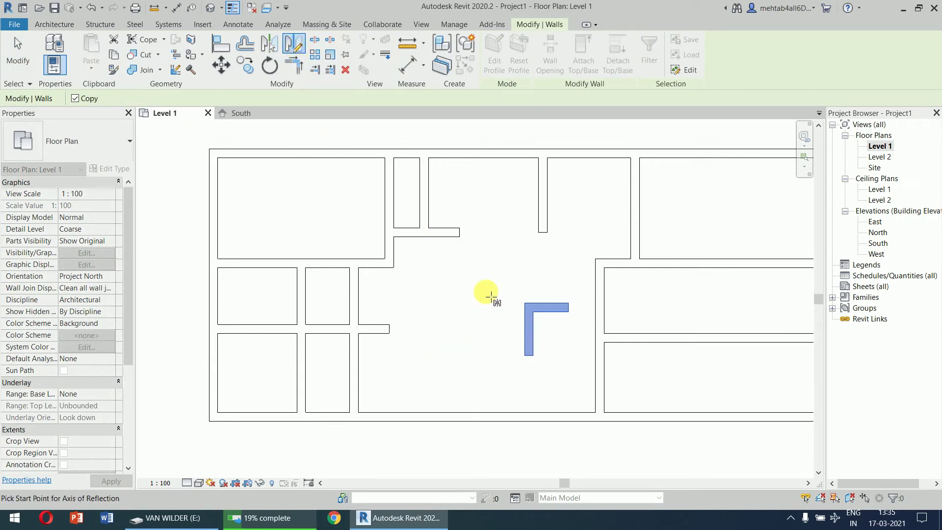
left_click(486, 291)
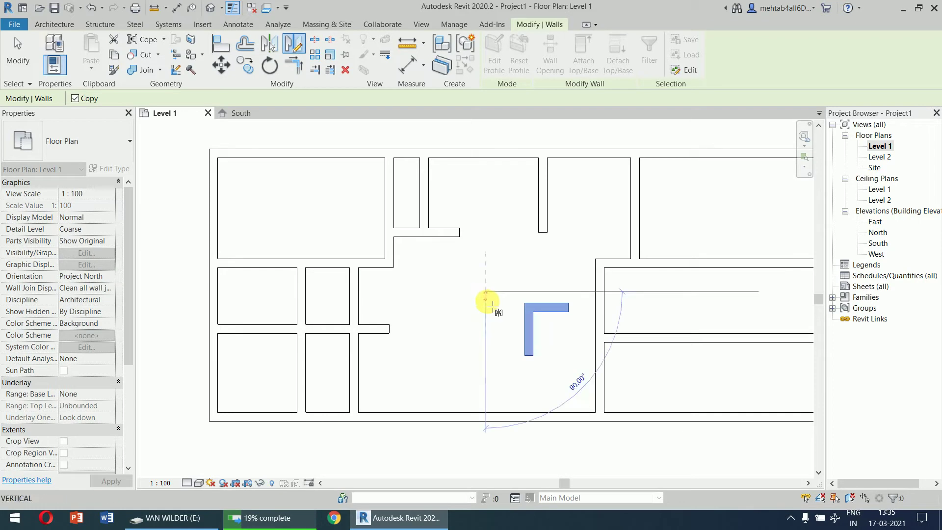
left_click(487, 374)
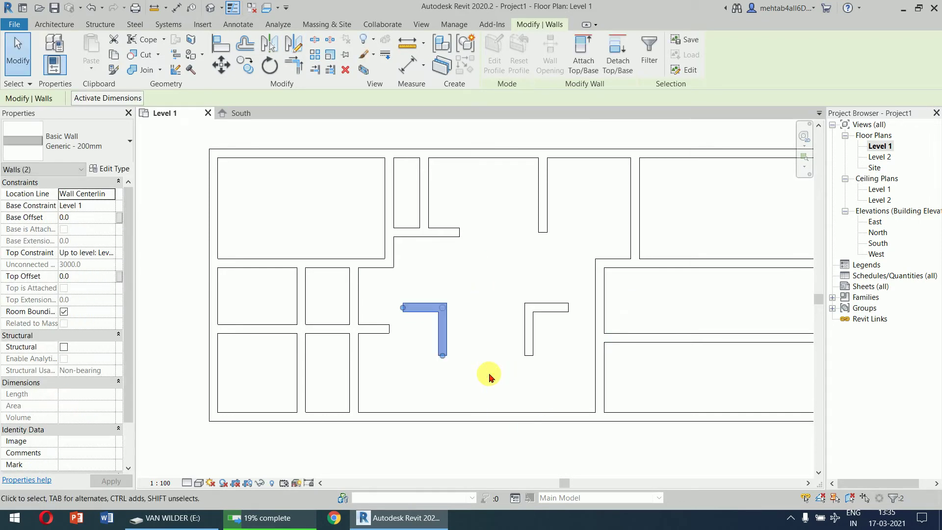
left_click(489, 376)
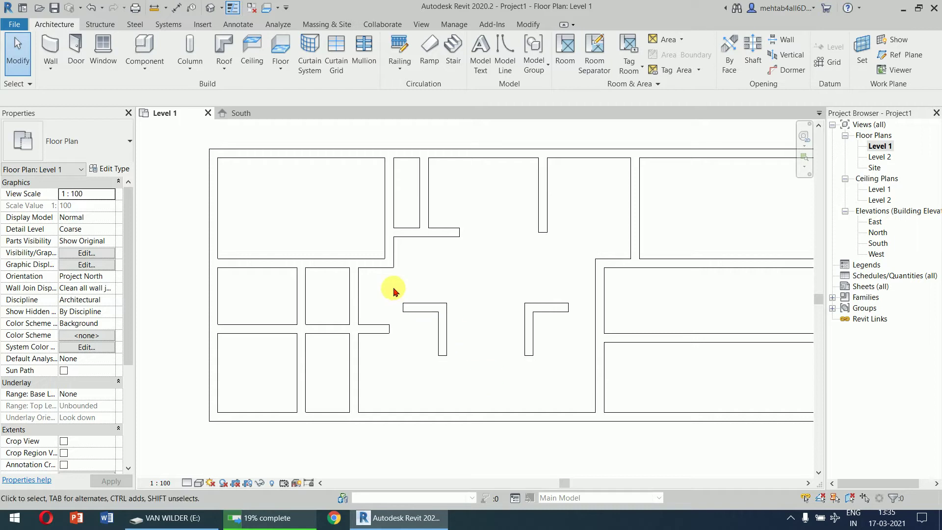
- Mirror copies of the two L-shapes' horizontal walls downward about a horizontal axis drawn through the middle of their vertical walls
left_click_drag(393, 288, 580, 326)
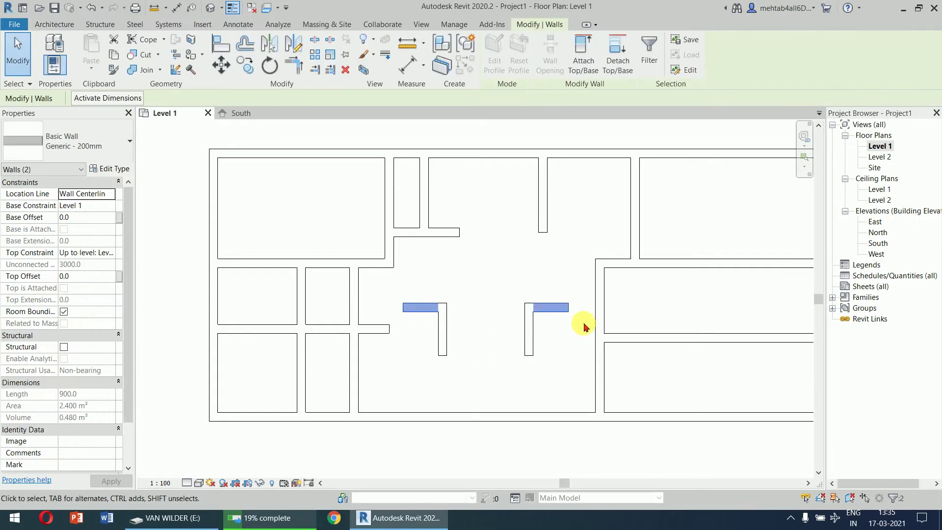
left_click(295, 43)
left_click(443, 334)
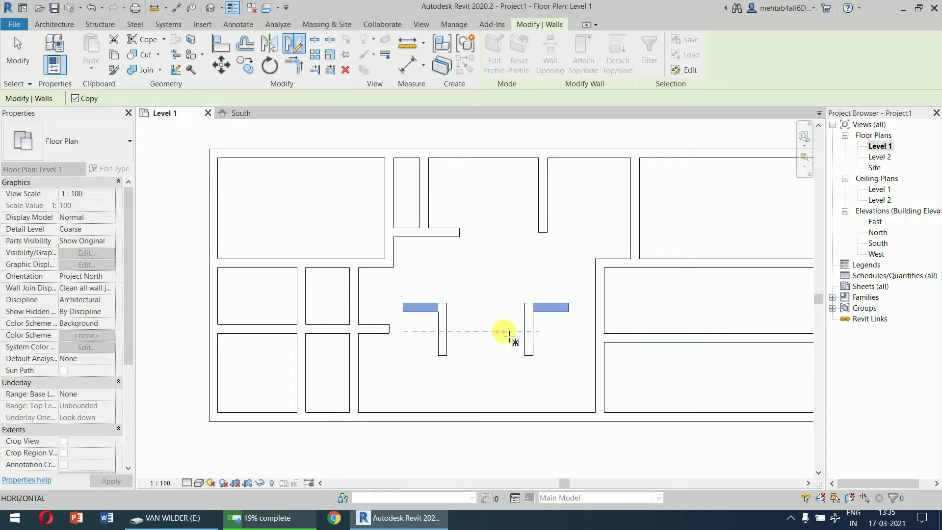
left_click(559, 332)
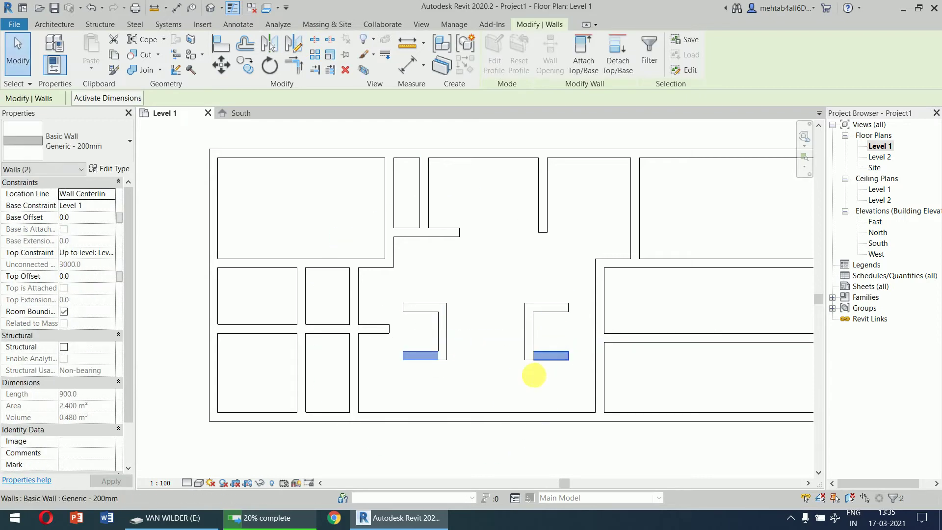
left_click(531, 392)
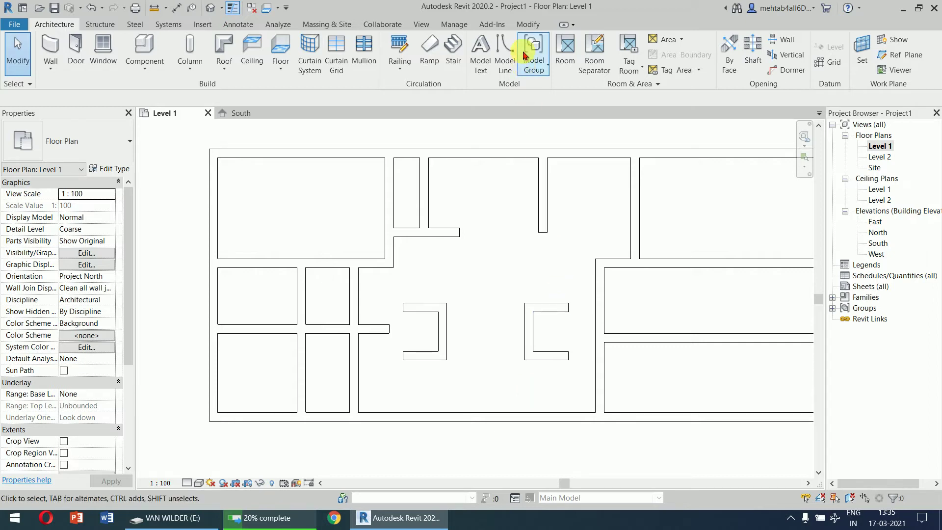
- Rotate the left U-shaped group of three walls 30° clockwise about its centre
left_click(528, 24)
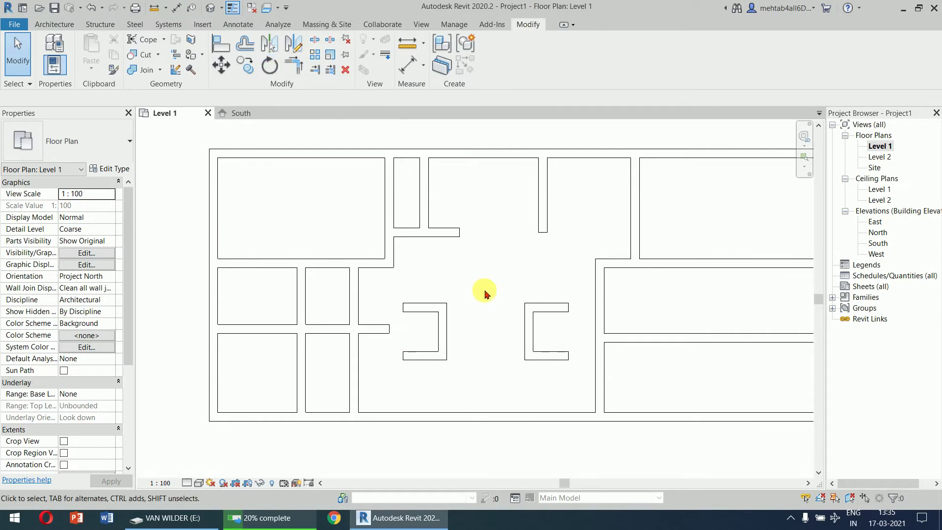
left_click_drag(485, 288, 397, 378)
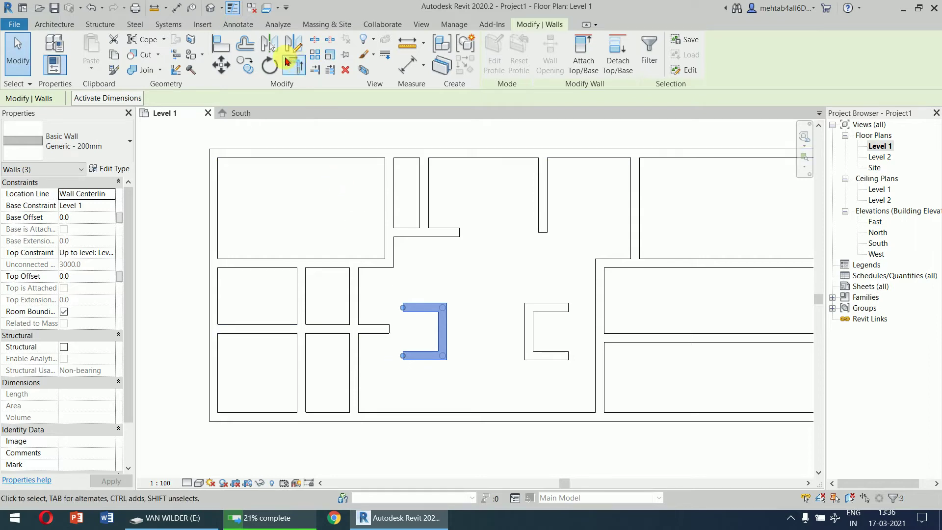
left_click(273, 64)
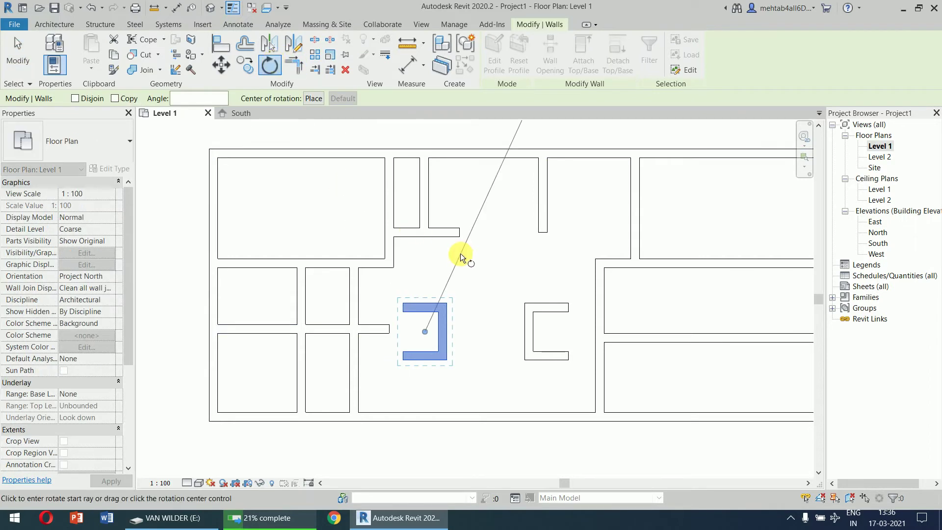
left_click(425, 250)
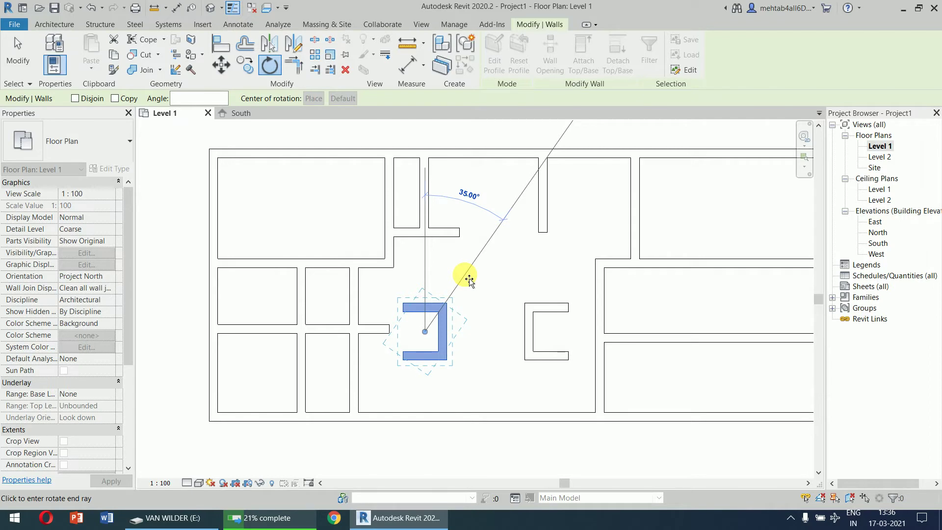
type("30")
key("Return")
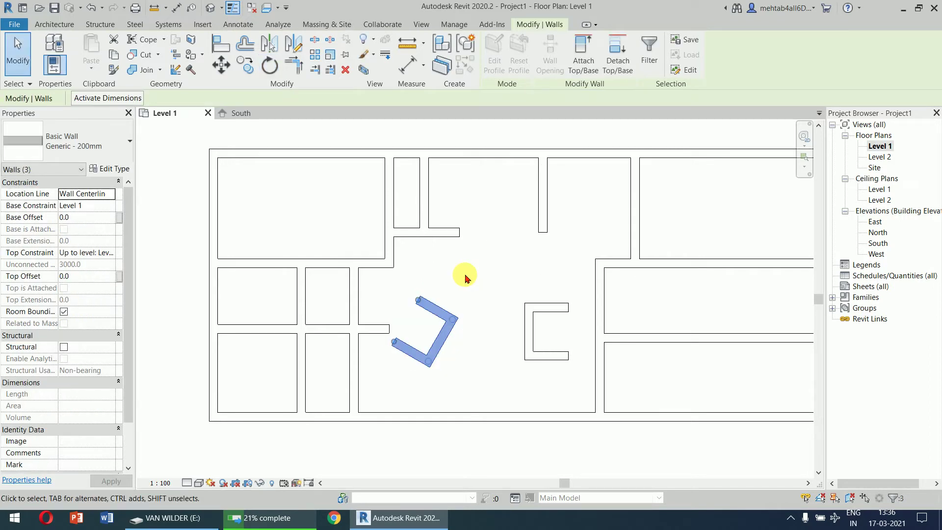
left_click(465, 276)
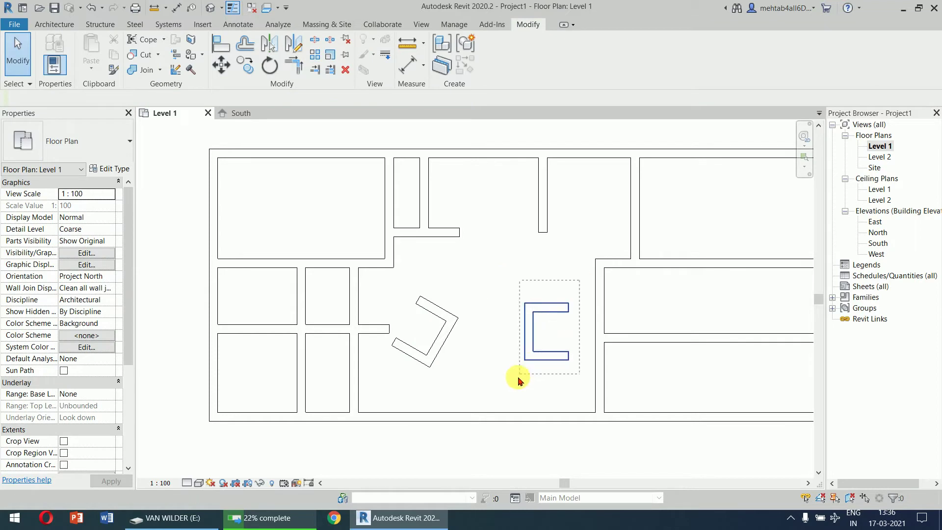
- Rotate the right U-shaped group of three walls 45° counterclockwise about its centre
left_click_drag(519, 379, 511, 389)
left_click(269, 66)
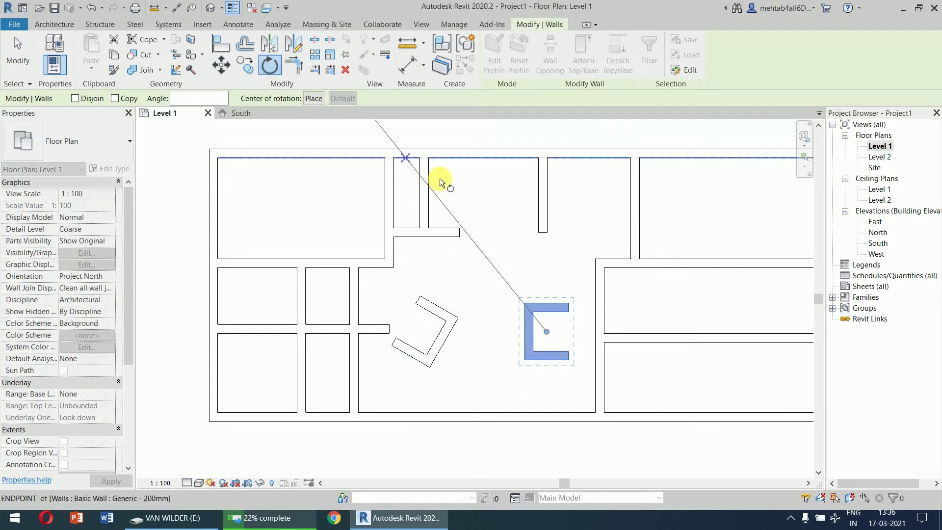
left_click(549, 261)
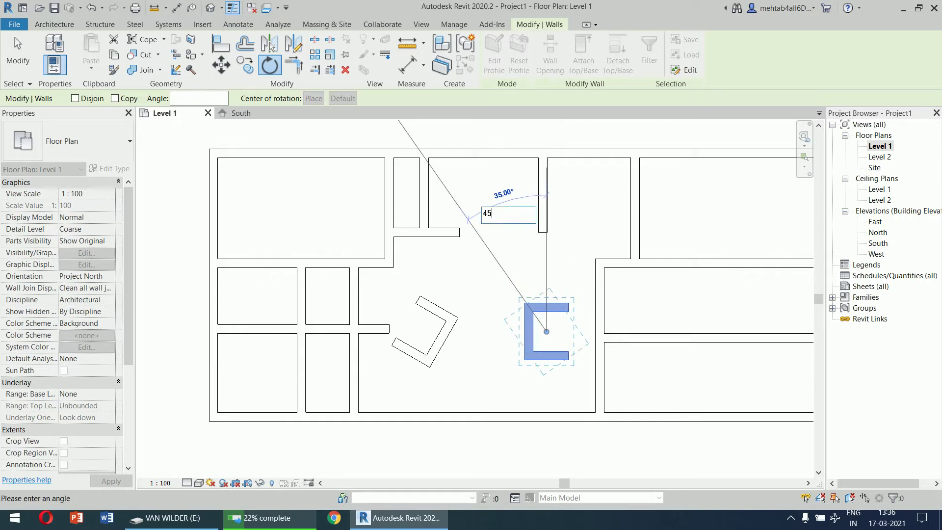
left_click(510, 279)
key("Escape")
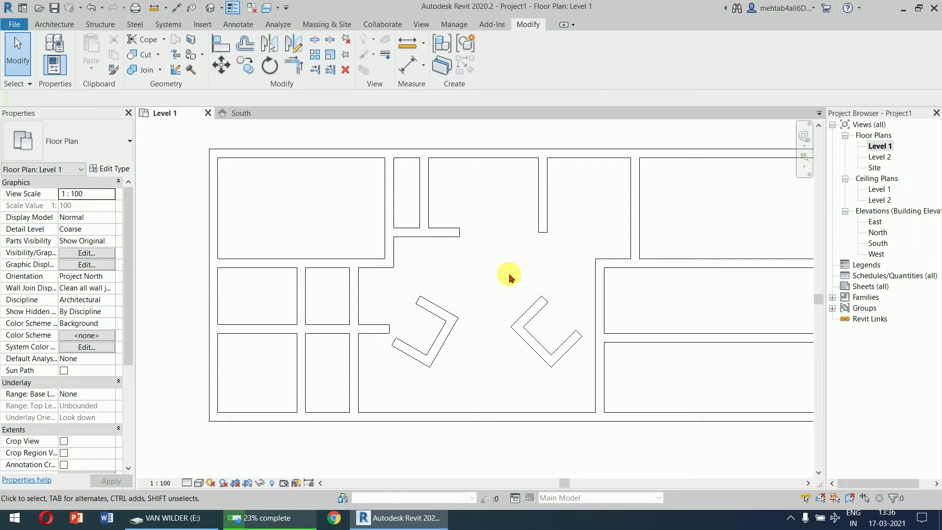
- Trim the lower-left horizontal partition to a corner with the right vertical partition, and to a corner with the left one, keeping their lower parts
middle_click_drag(509, 278, 599, 164)
scroll(417, 160, "up", 3)
middle_click_drag(414, 157, 467, 220)
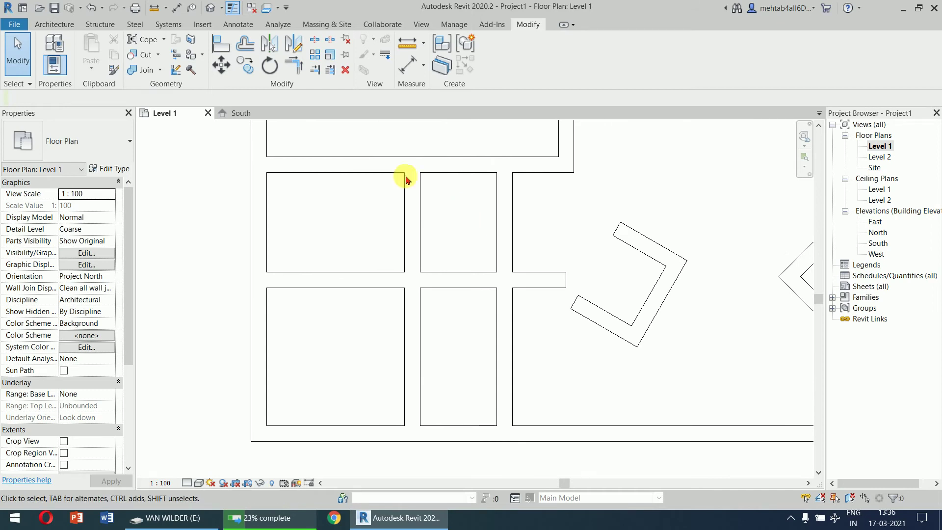
left_click(294, 73)
left_click(466, 282)
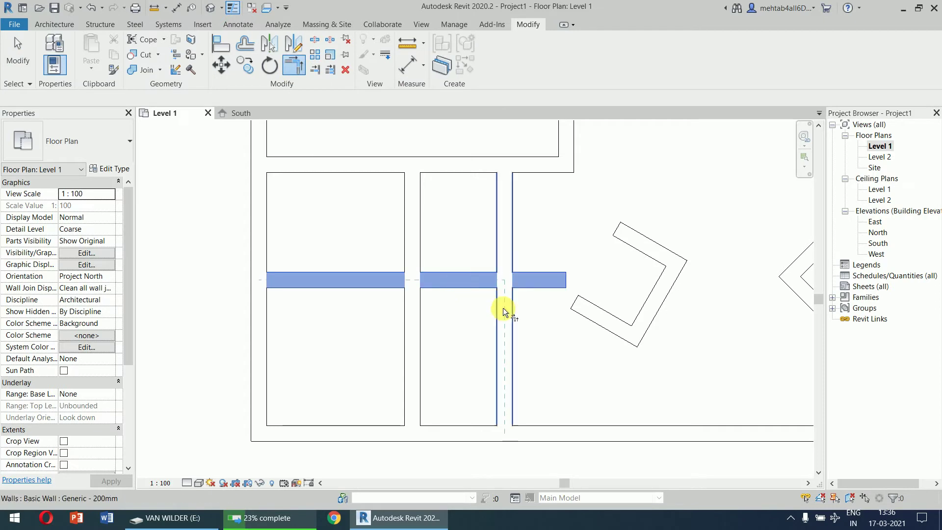
left_click(507, 313)
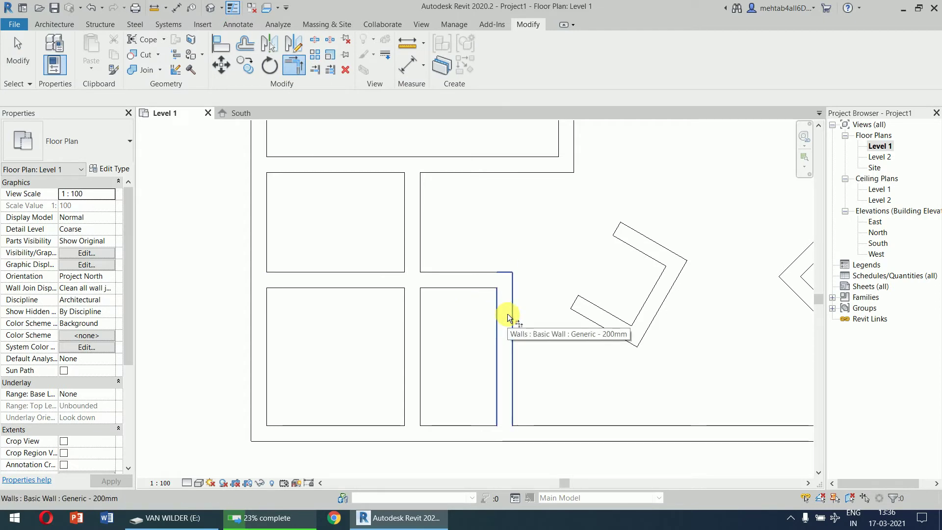
left_click(332, 278)
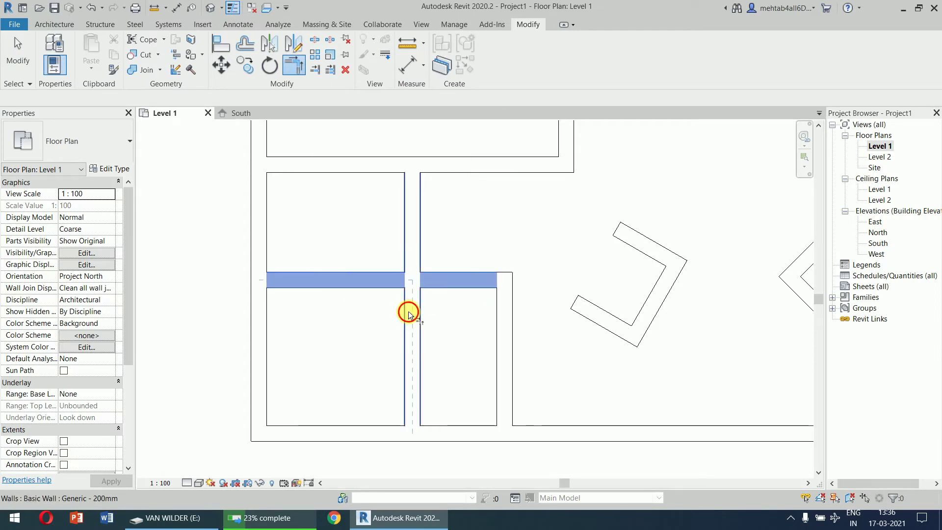
left_click(408, 311)
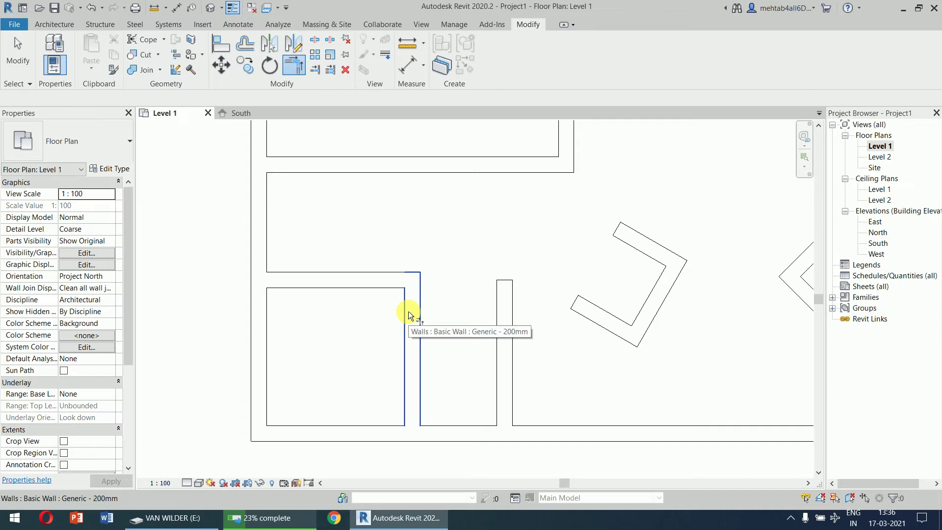
- Trim the left exterior wall to a corner with the horizontal partition, and the left vertical partition to a corner with the bottom exterior wall
left_click(251, 220)
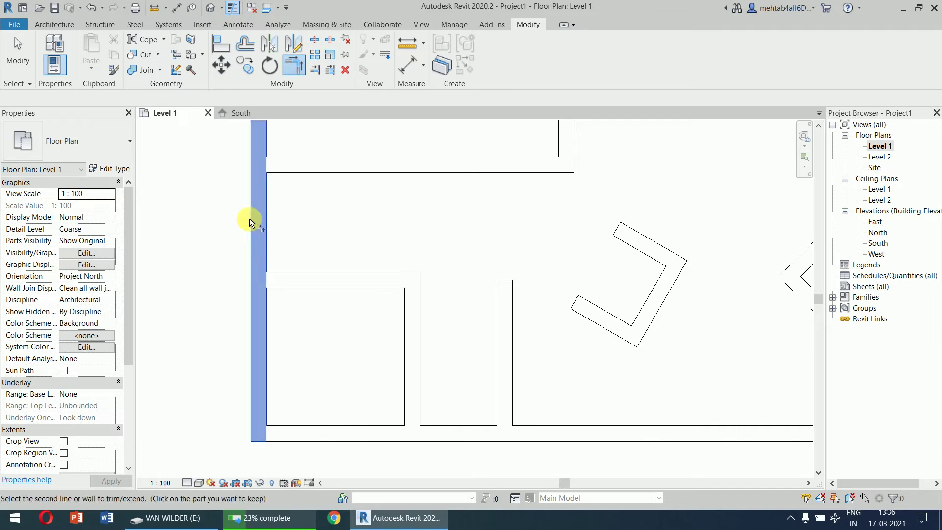
left_click(296, 278)
left_click(421, 376)
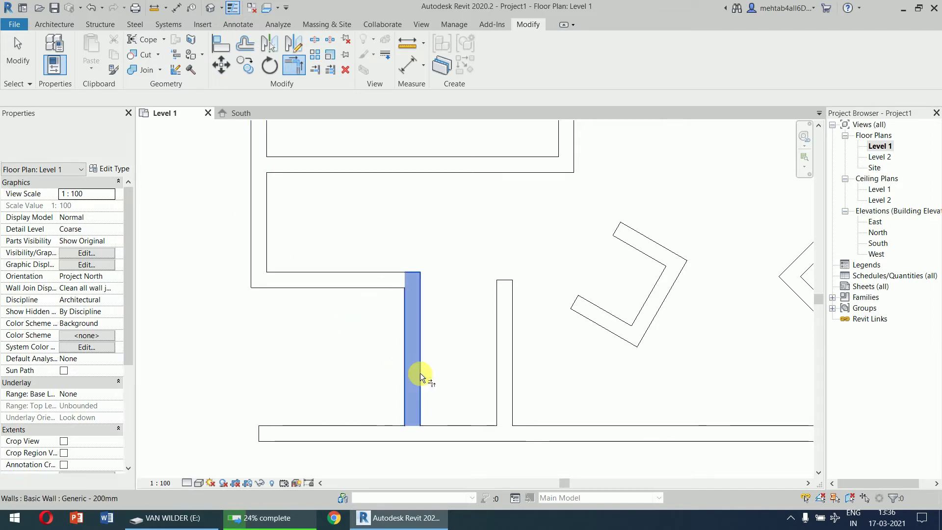
left_click(458, 431)
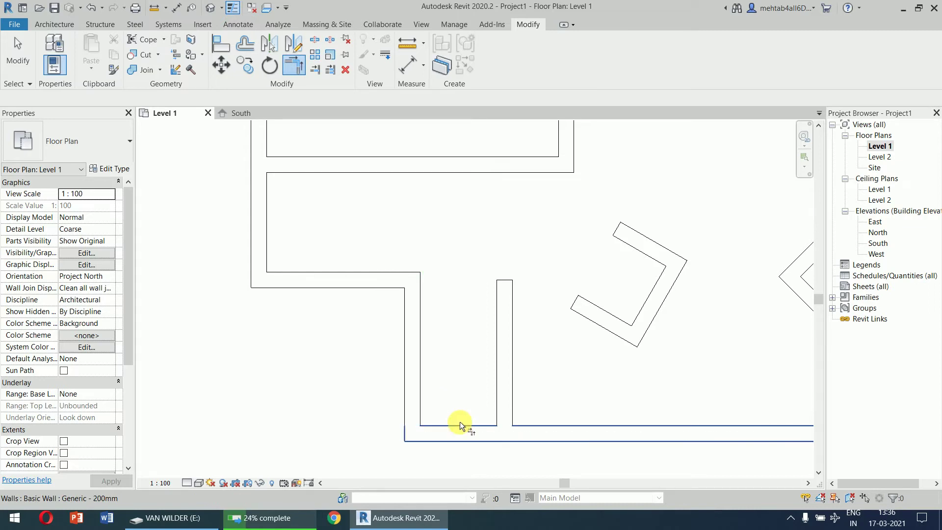
- Extend the left and bottom exterior walls to a shared corner, and join the horizontal partition to the free-ended vertical partition at a corner
middle_click_drag(447, 324, 458, 256)
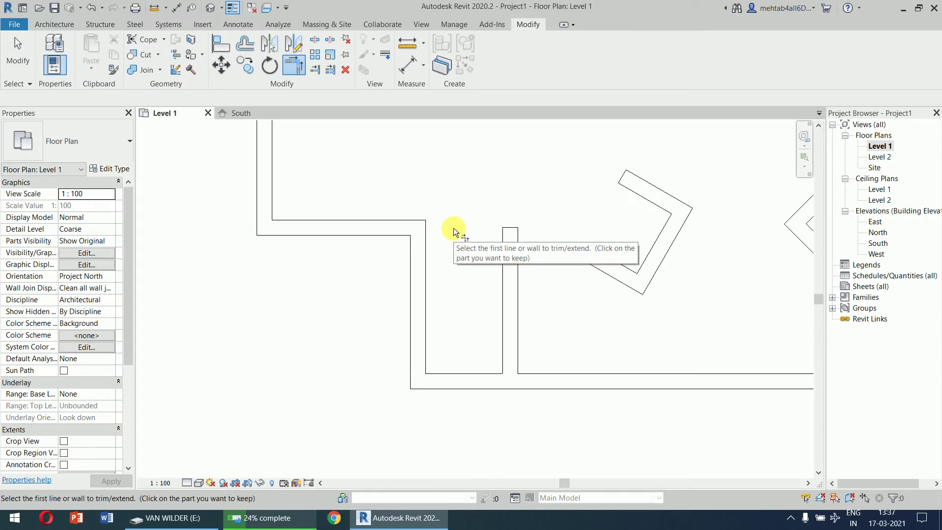
left_click(260, 204)
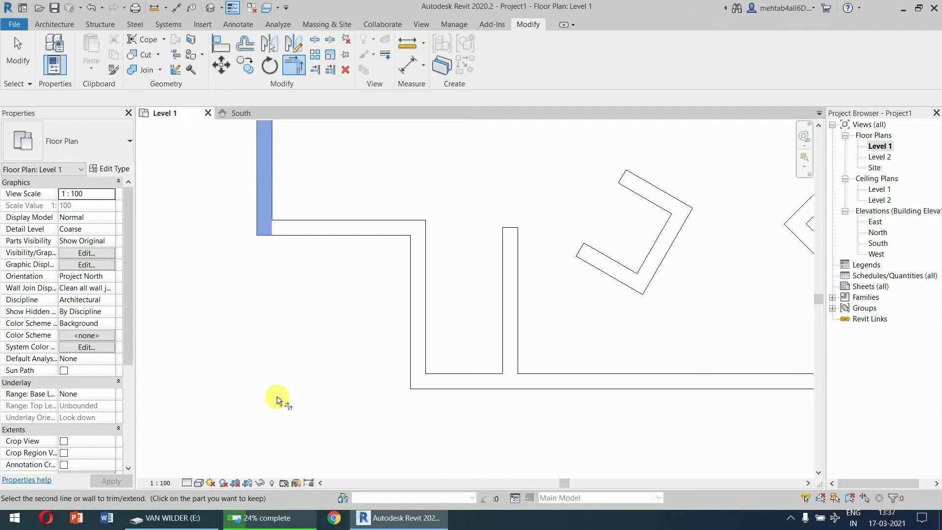
left_click(463, 385)
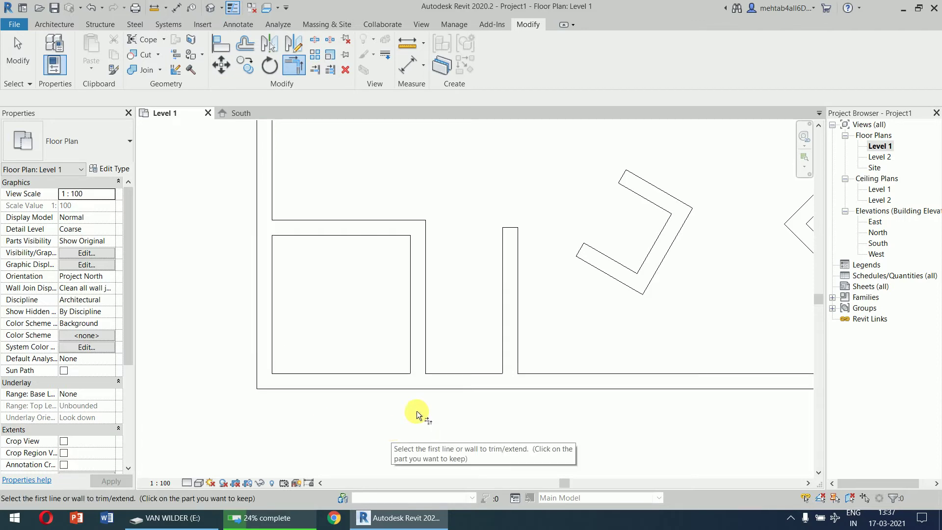
left_click(507, 309)
left_click(398, 219)
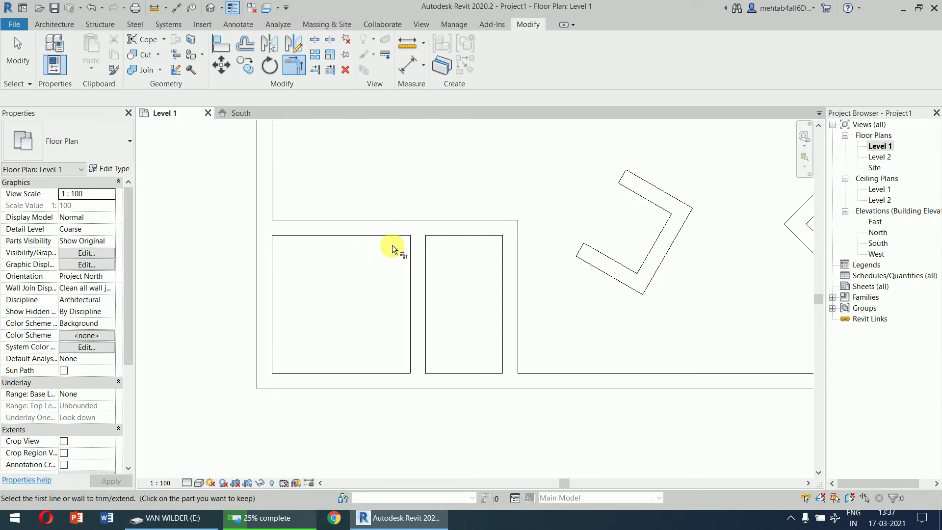
- Split the bottom exterior wall below the narrow room, about 500 mm right of the partition between the two small rooms
scroll(391, 237, "down", 3)
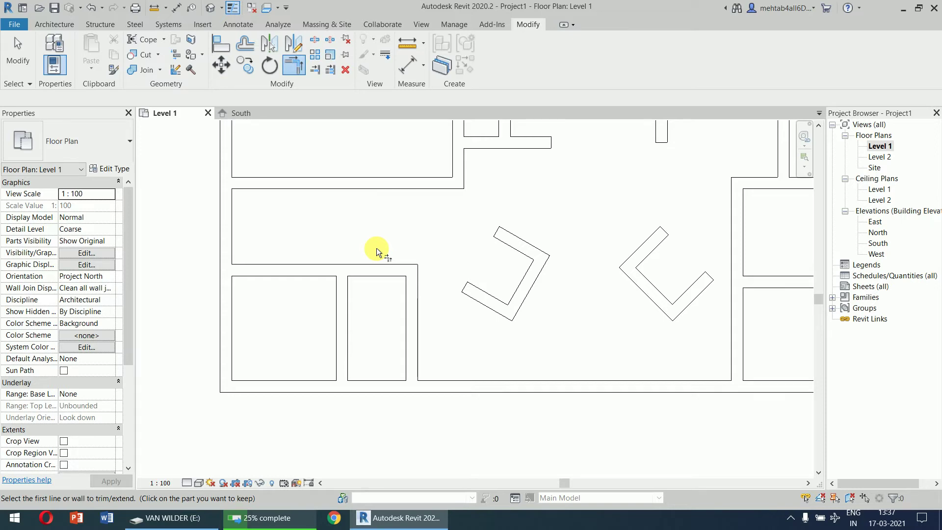
middle_click_drag(402, 224, 375, 167)
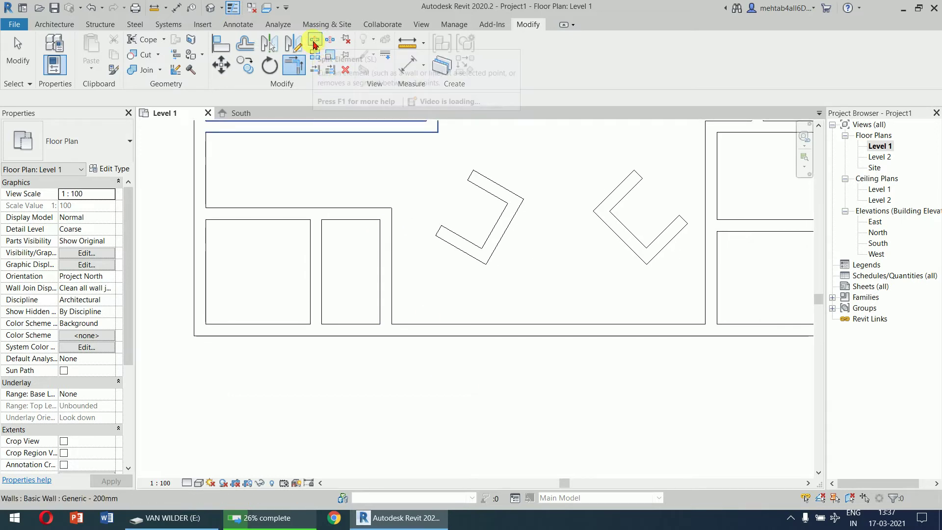
left_click(314, 42)
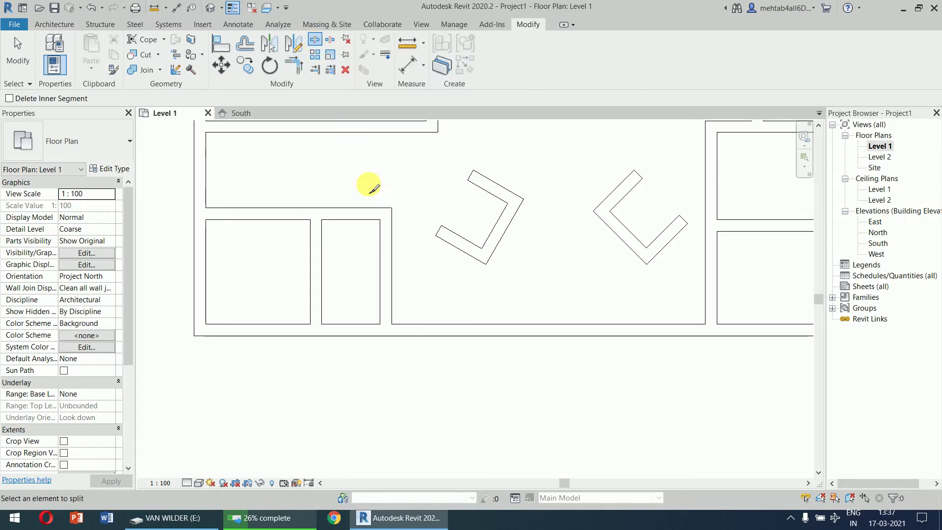
scroll(345, 352, "up", 2)
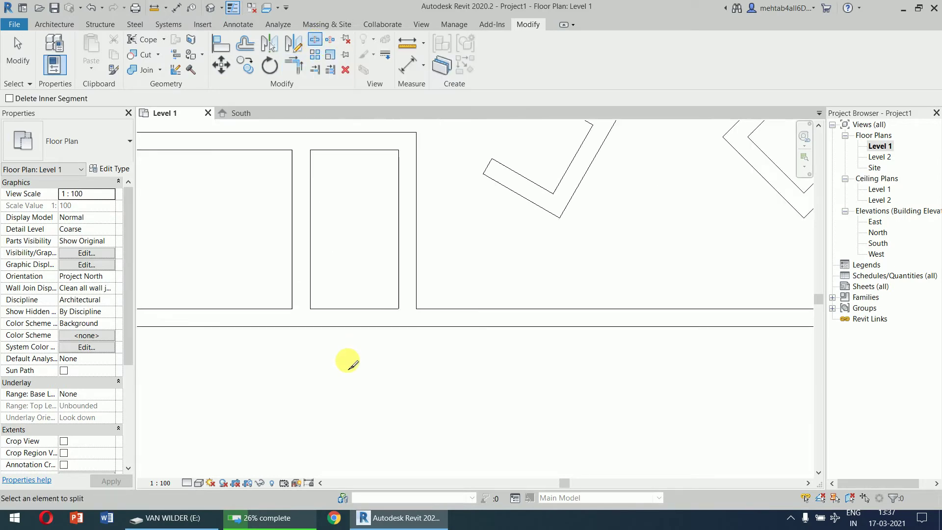
left_click(354, 321)
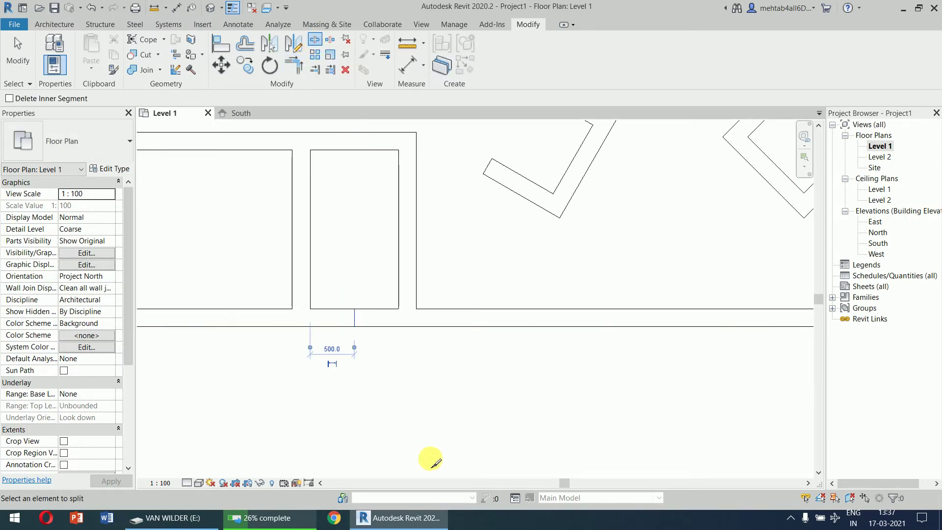
key("Escape")
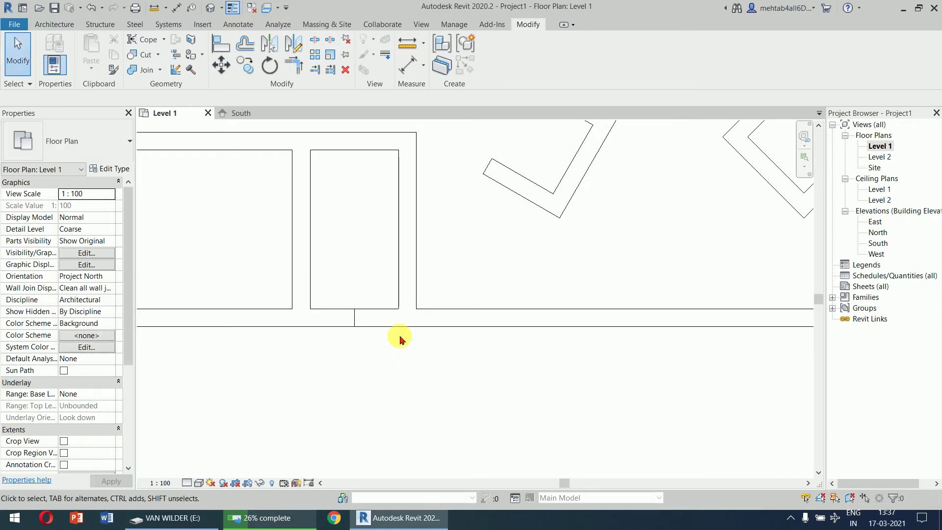
left_click(398, 320)
left_click(330, 324)
left_click(386, 444)
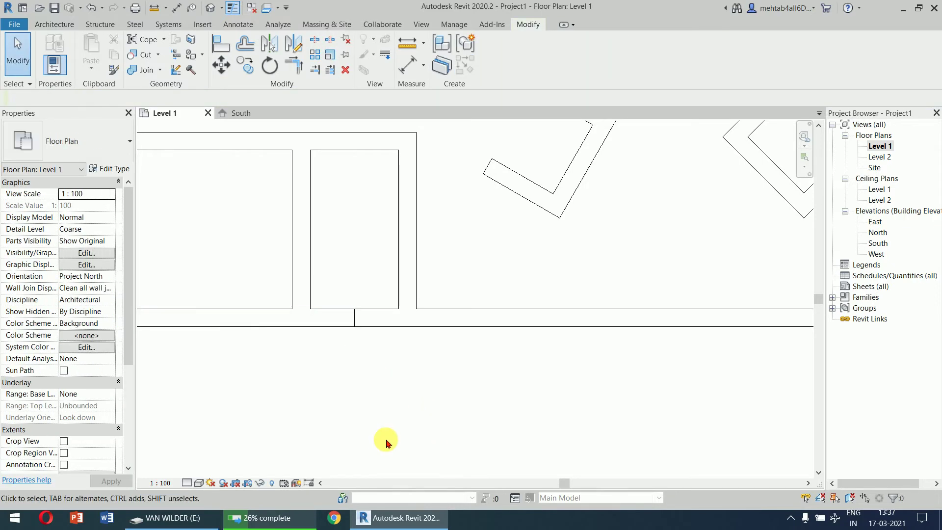
- Split the bottom exterior wall again at the left face of the partition between the two small rooms, and check the resulting segment
left_click(315, 40)
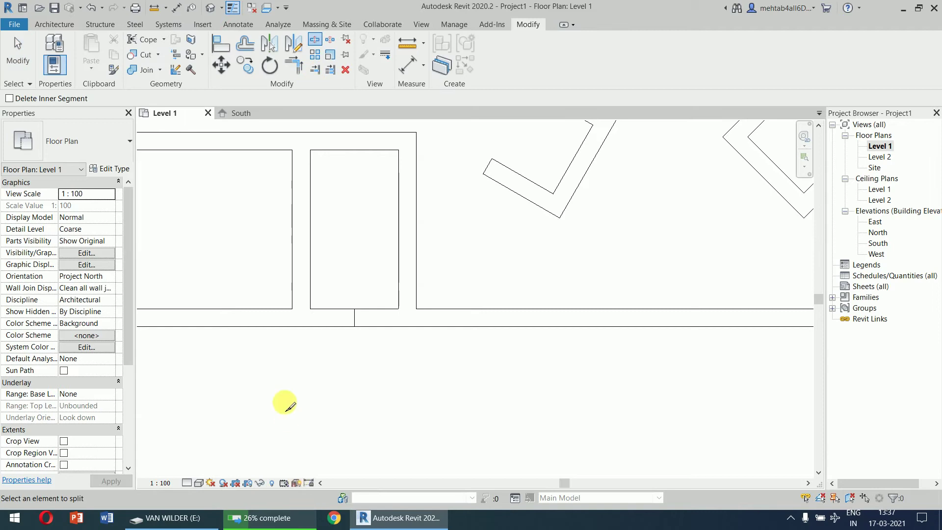
left_click(293, 318)
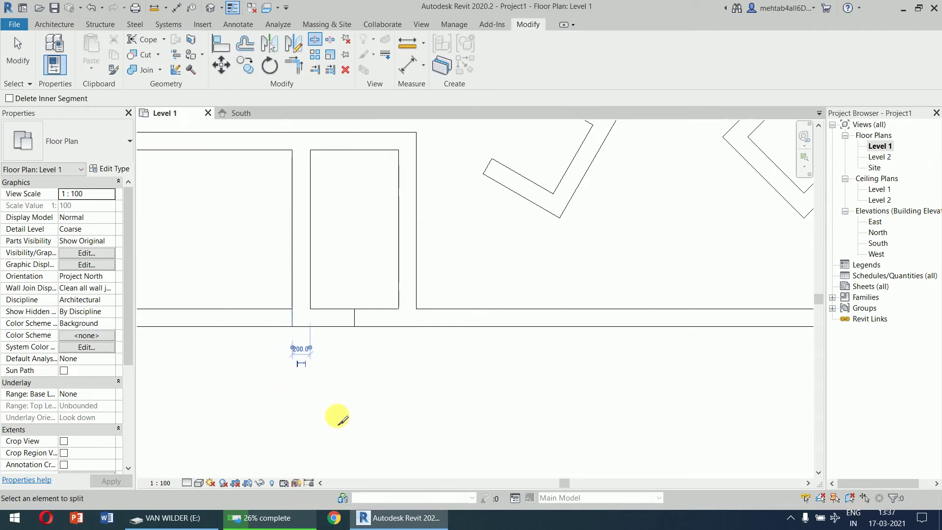
key("Escape")
left_click(330, 324)
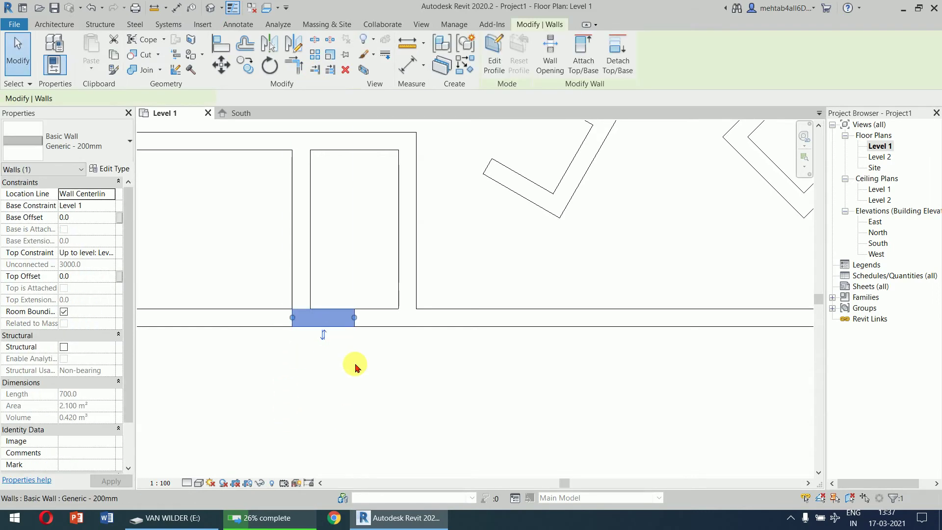
left_click(389, 422)
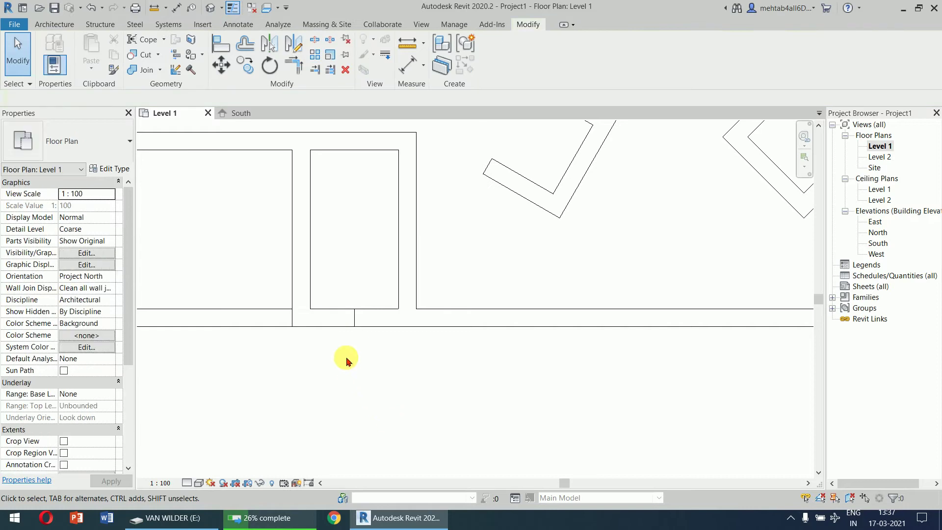
- Delete the short split segment of the bottom exterior wall, and undo the deletion
left_click(332, 324)
key("Delete")
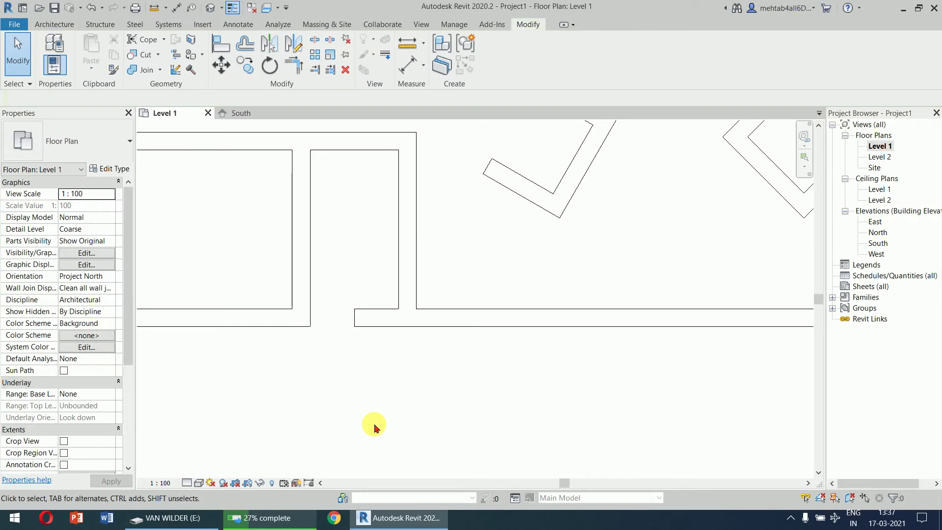
key("ctrl+z")
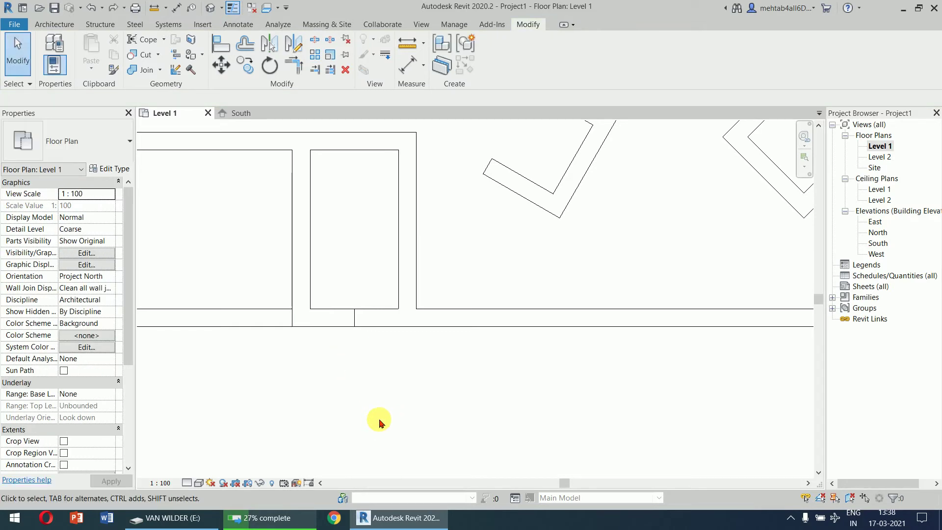
- Split the bottom exterior wall of the central area with a 25.4 mm gap, about 2900 mm right of the narrow room's split
scroll(387, 418, "down", 3)
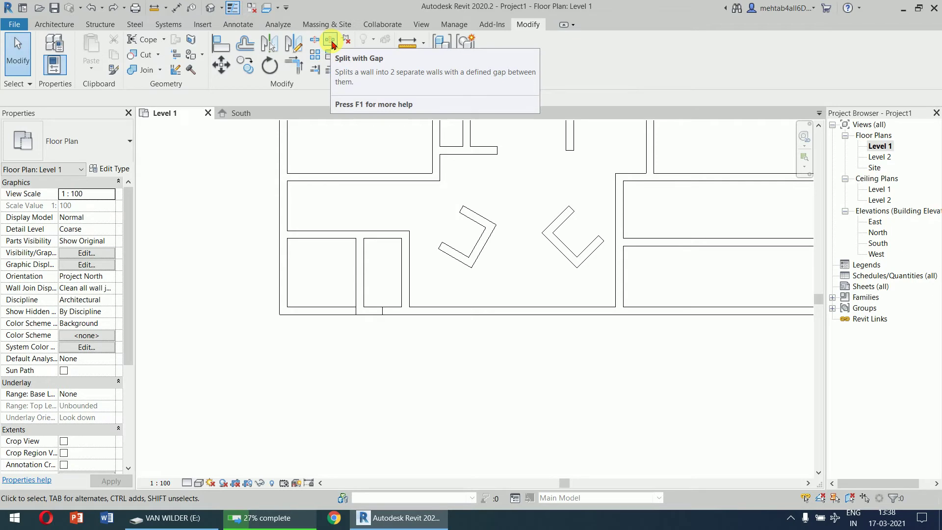
left_click(330, 41)
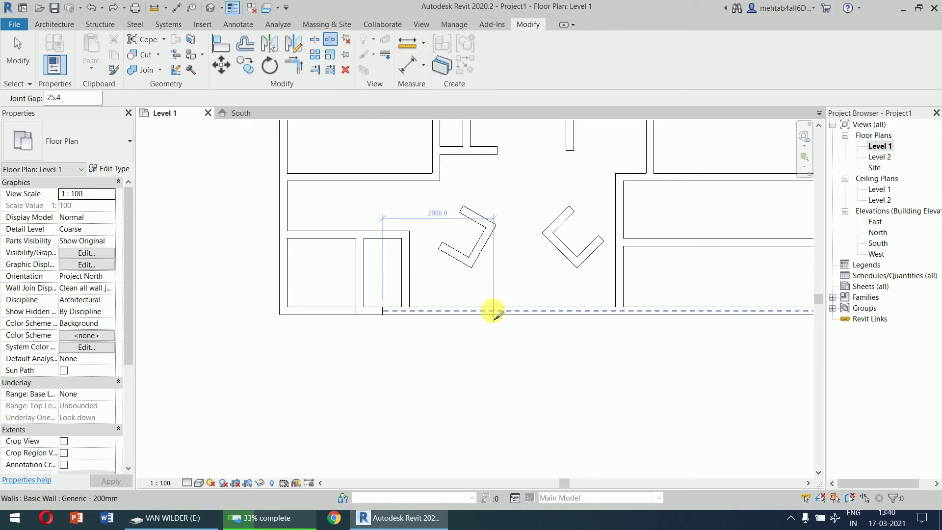
left_click(492, 311)
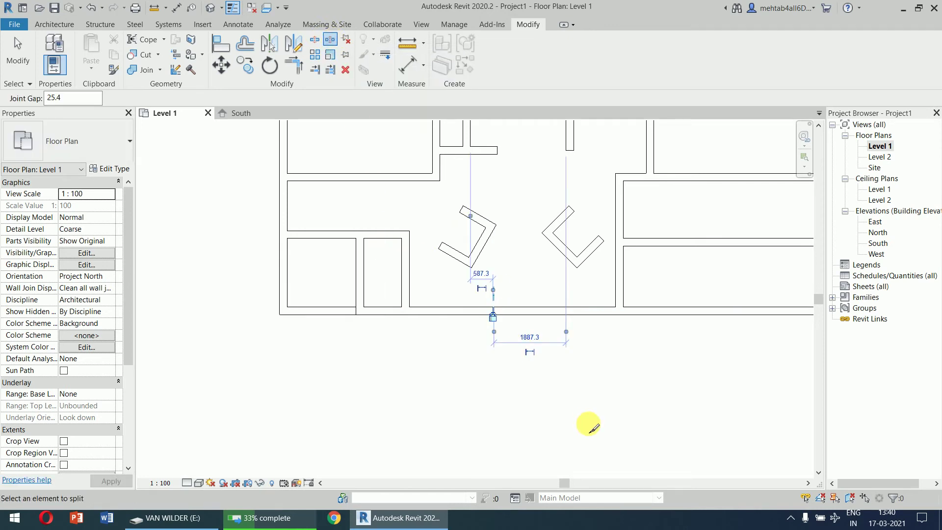
scroll(568, 370, "up", 4)
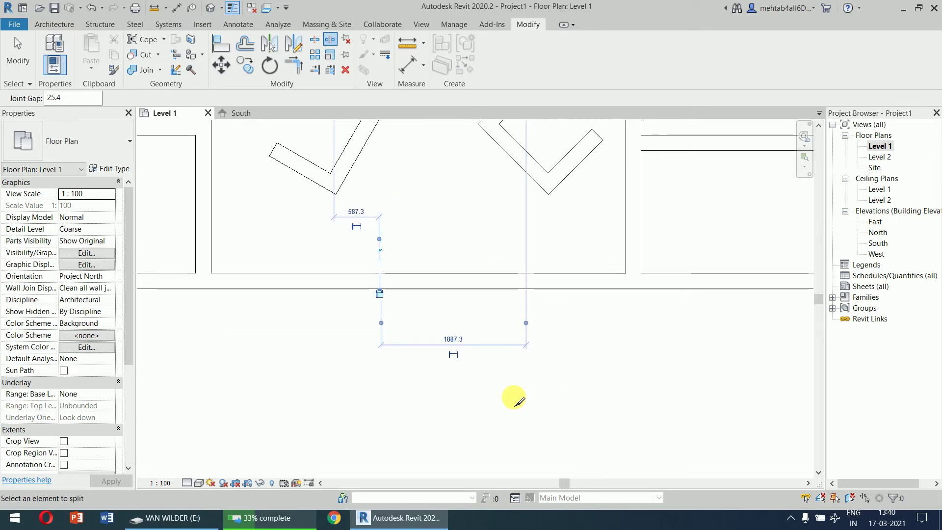
- Try to set the joint gap for splitting walls to 350
left_click(81, 100)
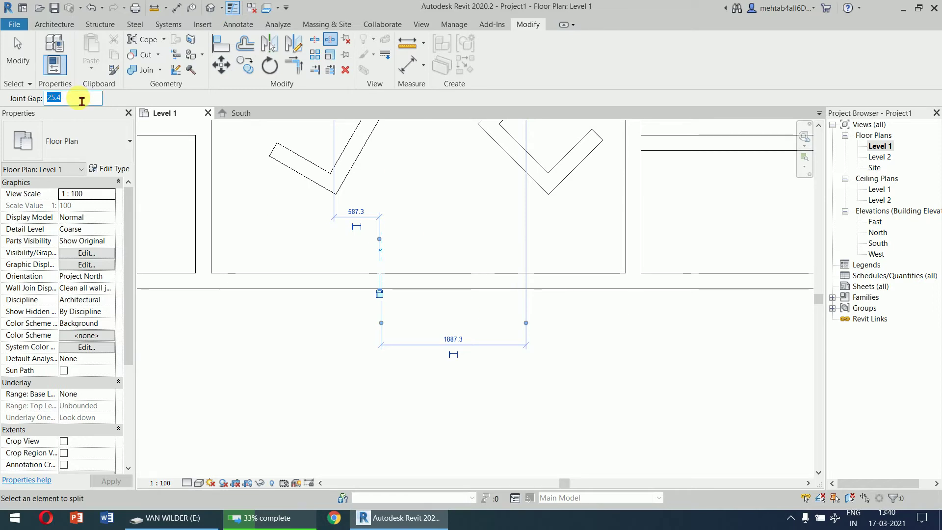
type("350")
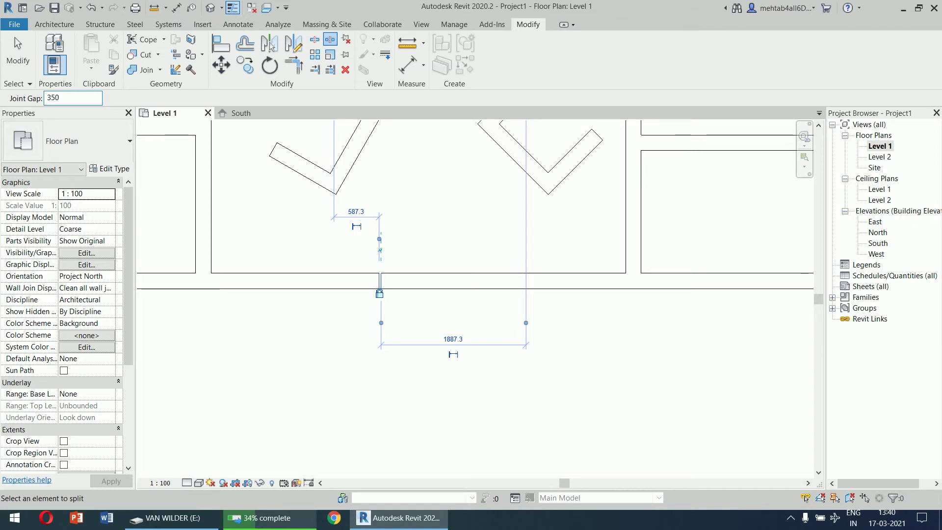
left_click(185, 242)
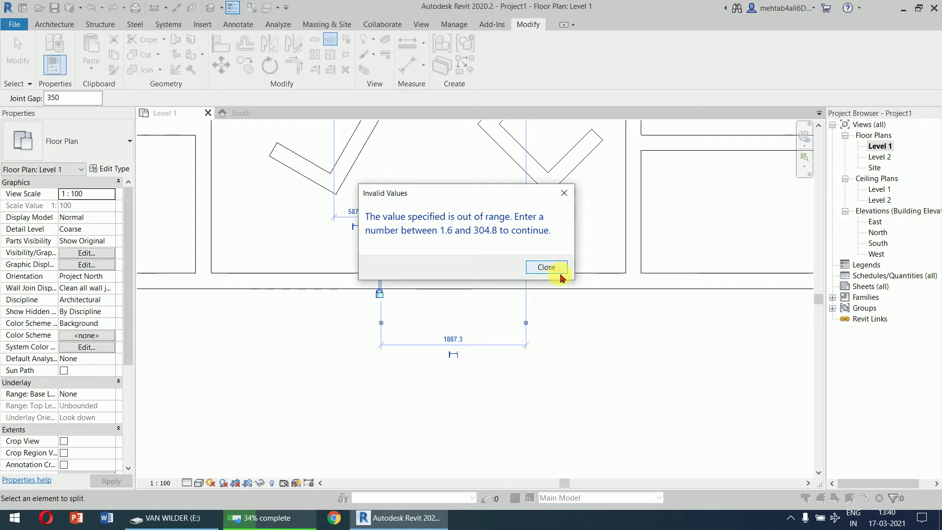
left_click(557, 266)
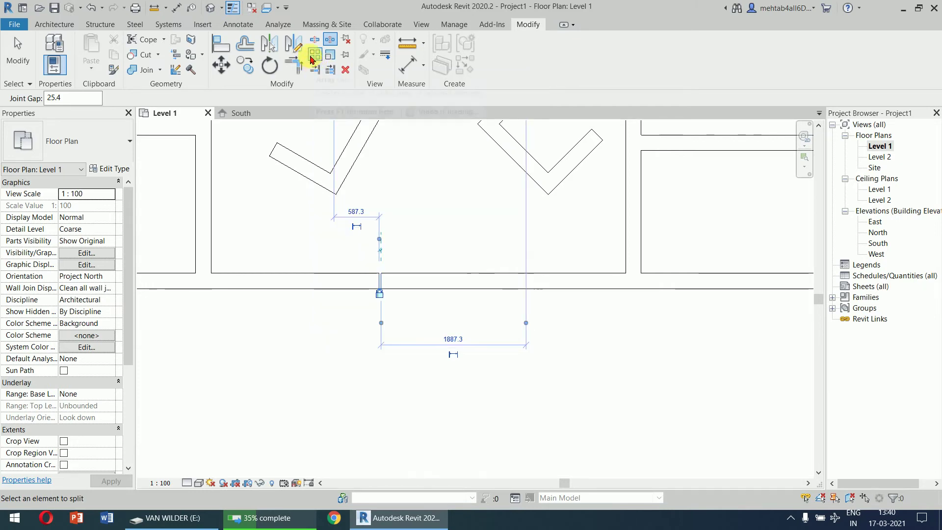
- Split the central area's bottom exterior wall with Delete Inner Segment enabled, leaving an opening about 500 mm wide that starts about 1700 mm right of the gap
left_click(315, 43)
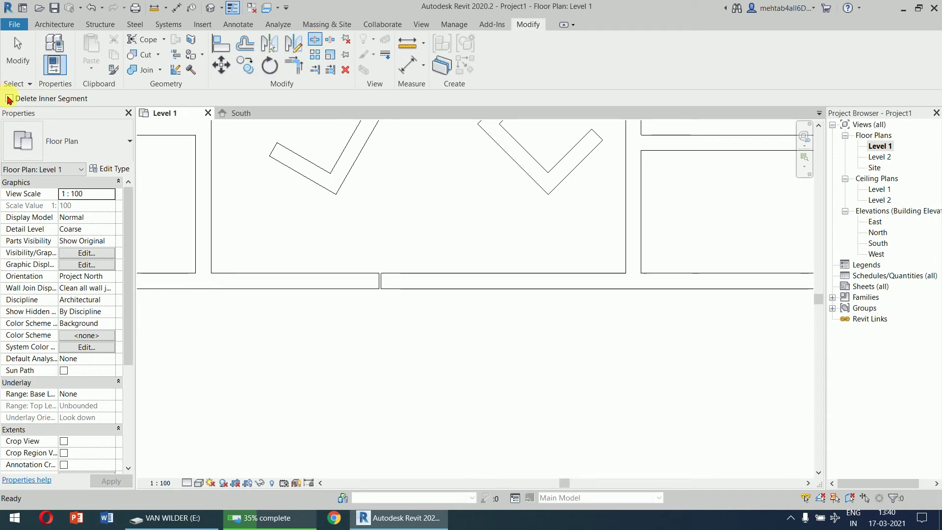
left_click(9, 99)
middle_click_drag(523, 406, 300, 371)
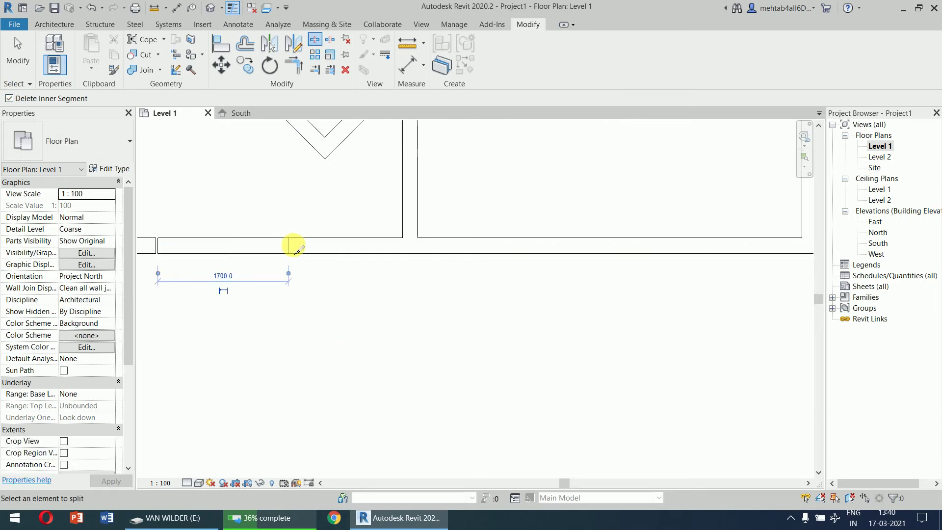
middle_click_drag(310, 250, 361, 396)
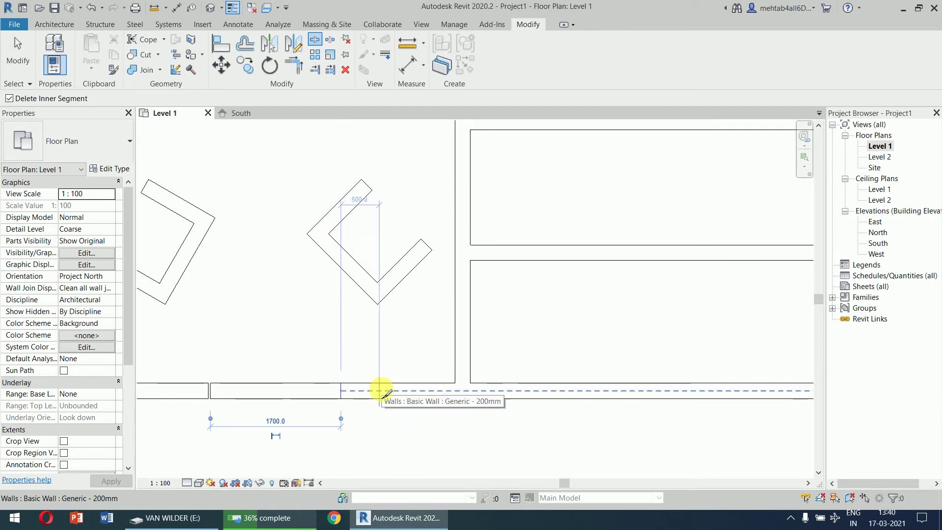
left_click(380, 391)
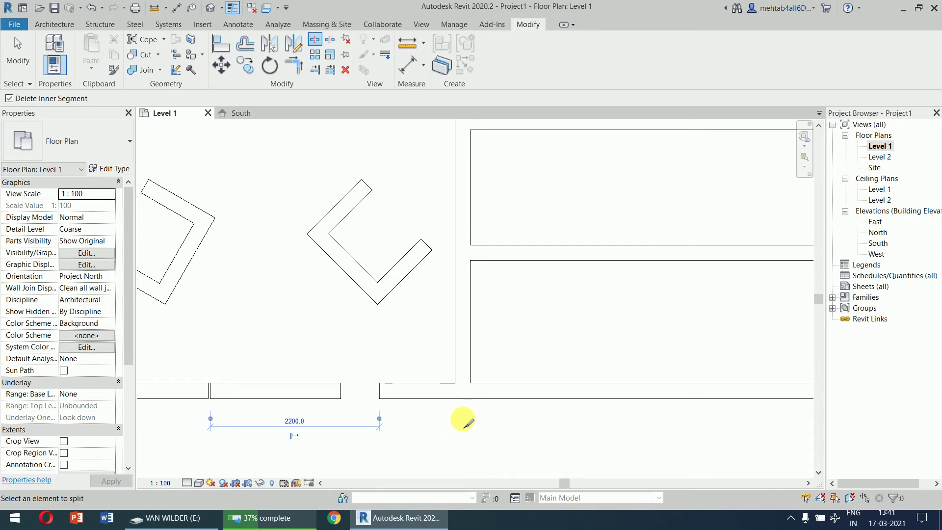
key("Escape")
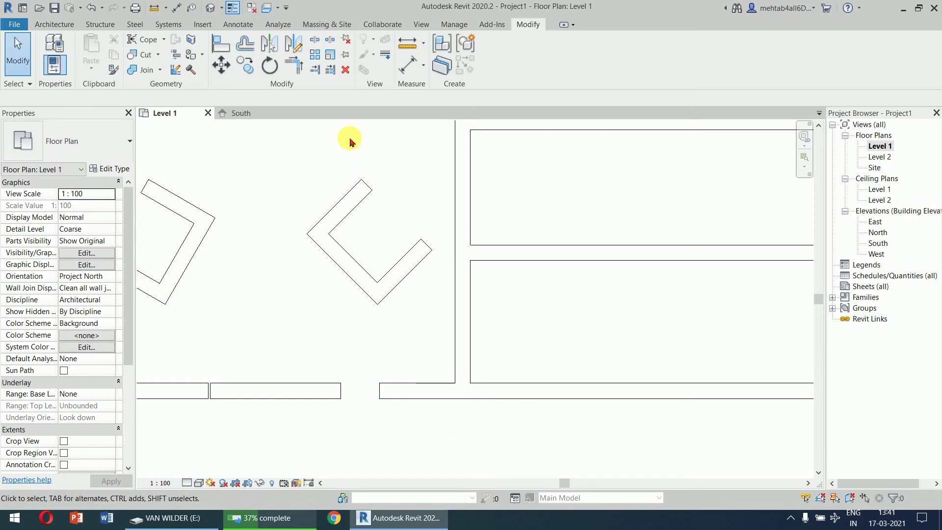
- Draw two horizontal stub walls from the left exterior wall into the upper part of the top-left room, the lower one longer
scroll(375, 157, "down", 2)
middle_click_drag(428, 197, 502, 295)
scroll(473, 249, "down", 2)
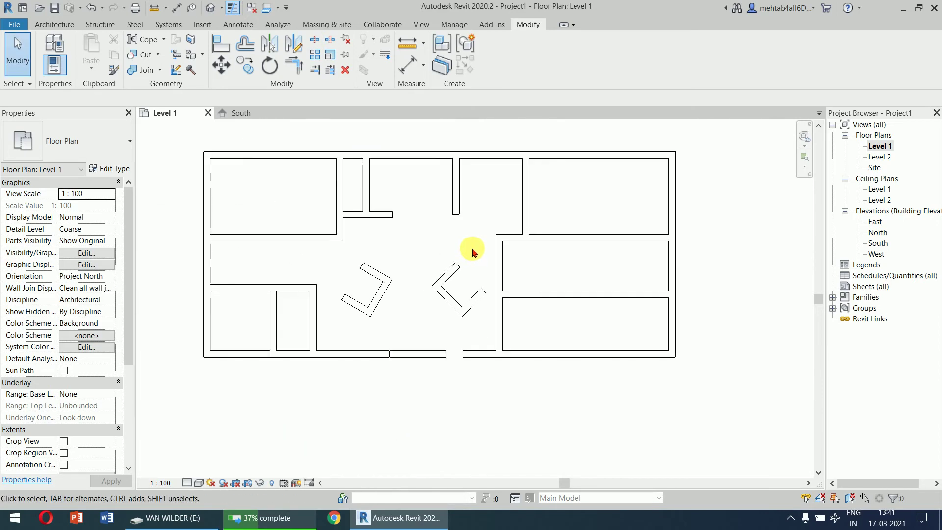
middle_click_drag(476, 253, 414, 217)
scroll(463, 263, "down", 2)
scroll(343, 235, "up", 3)
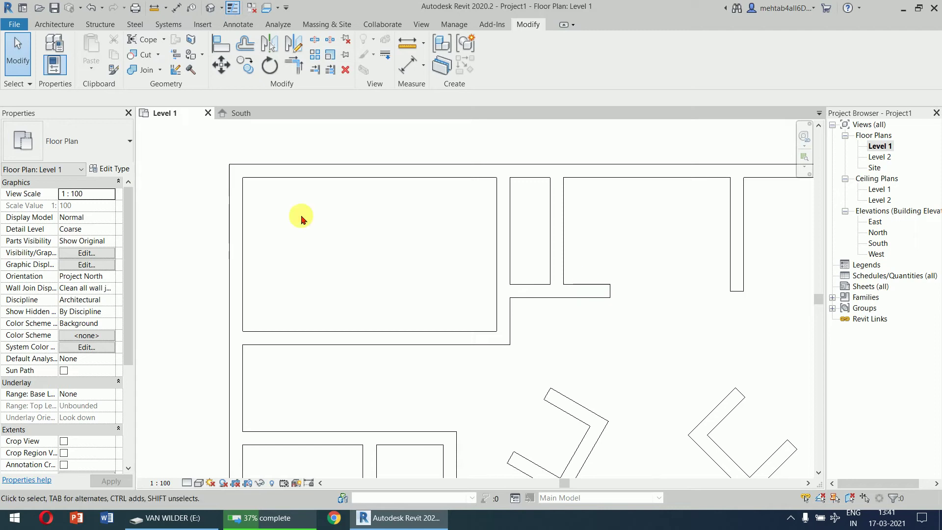
left_click(54, 24)
left_click(51, 47)
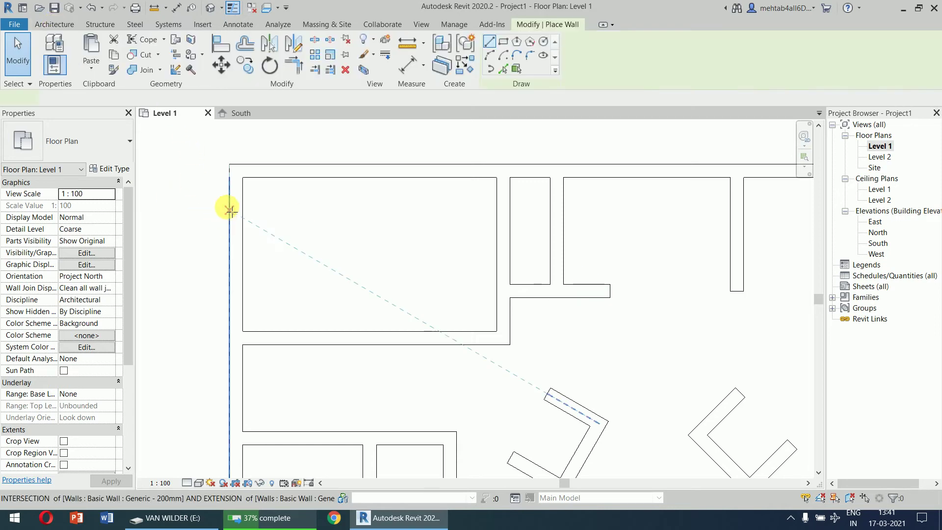
left_click(237, 204)
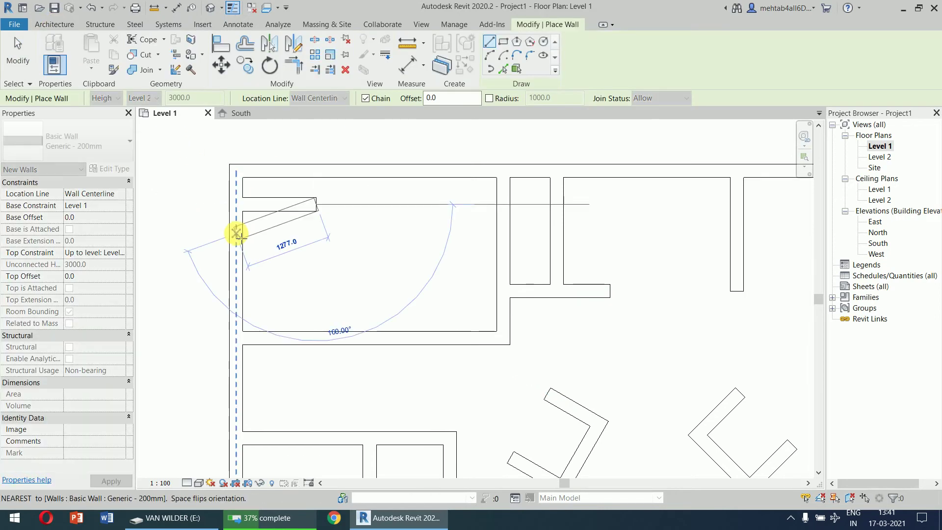
key("Escape")
left_click(236, 238)
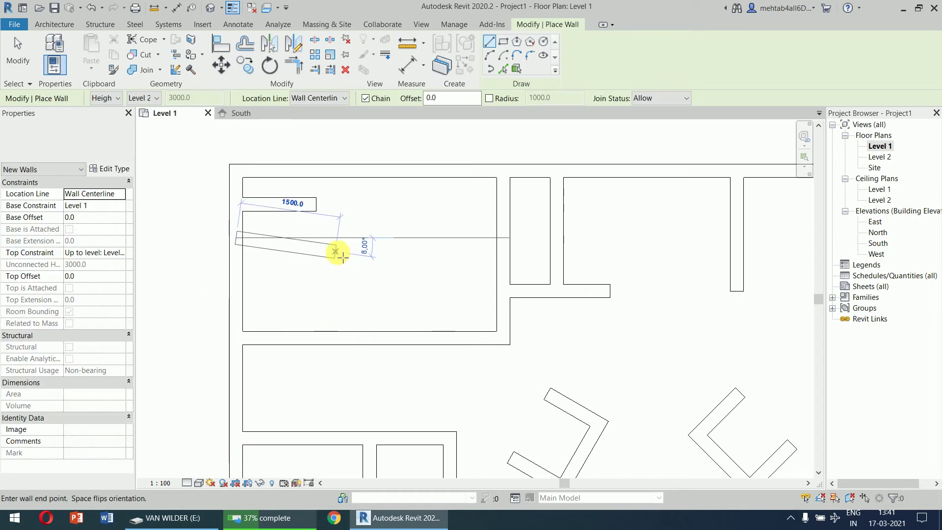
left_click(350, 237)
key("Escape")
- Draw two longer horizontal stub walls below the first pair in the top-left room, the lowest about 2700 mm long
left_click(236, 269)
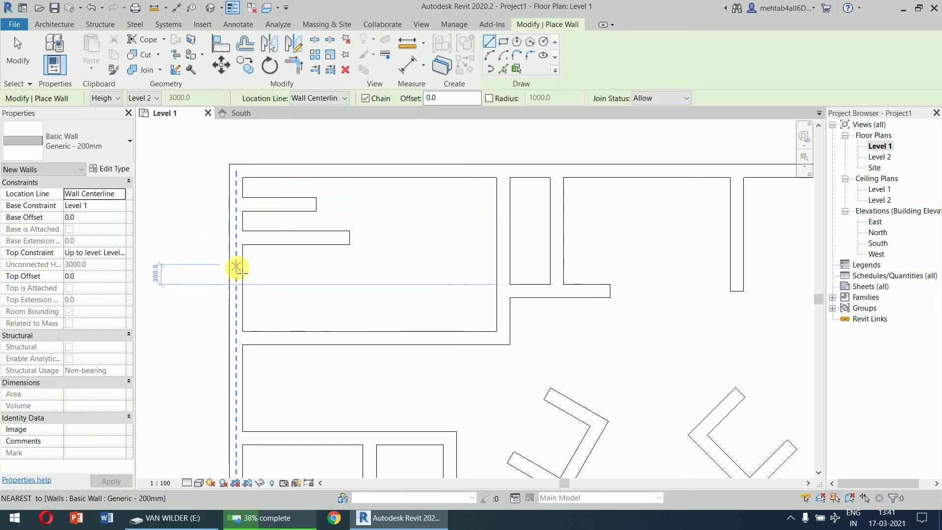
left_click(389, 271)
key("Escape")
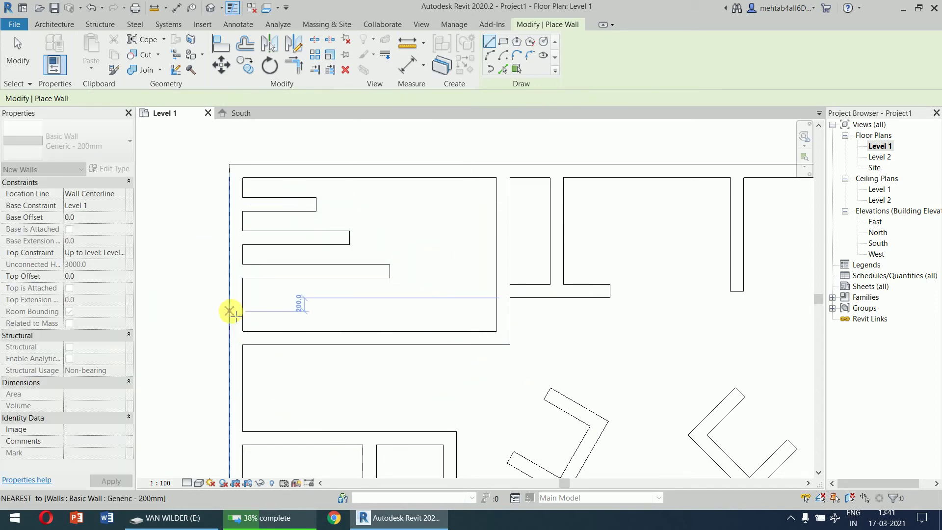
left_click(236, 311)
left_click(416, 311)
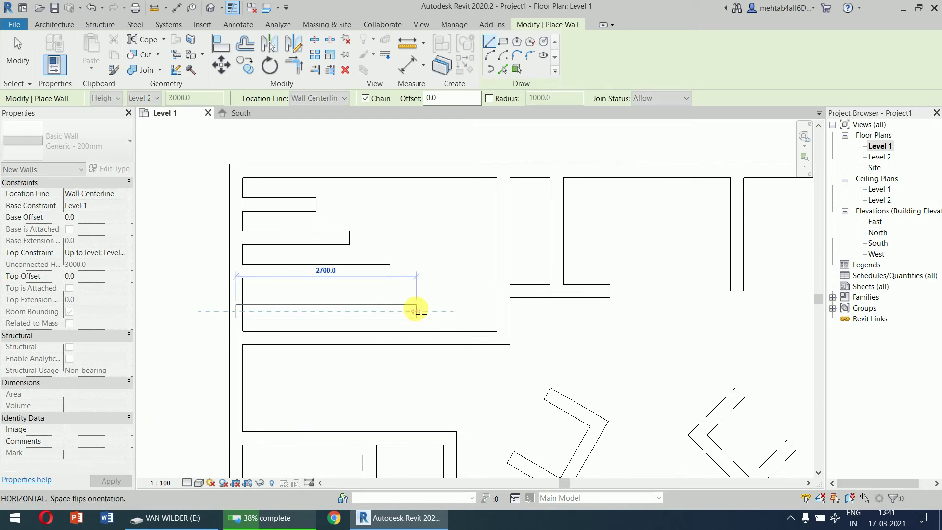
key("Escape")
- Draw two vertical partition walls across the top-left room, one crossing the horizontal stub walls and one beyond their right ends, about 2500 mm long
left_click(327, 172)
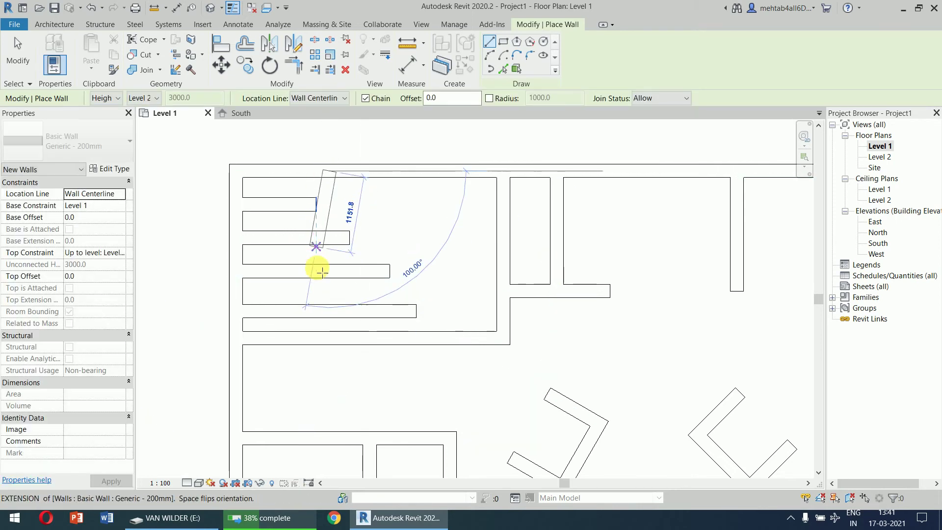
left_click(329, 337)
key("Escape")
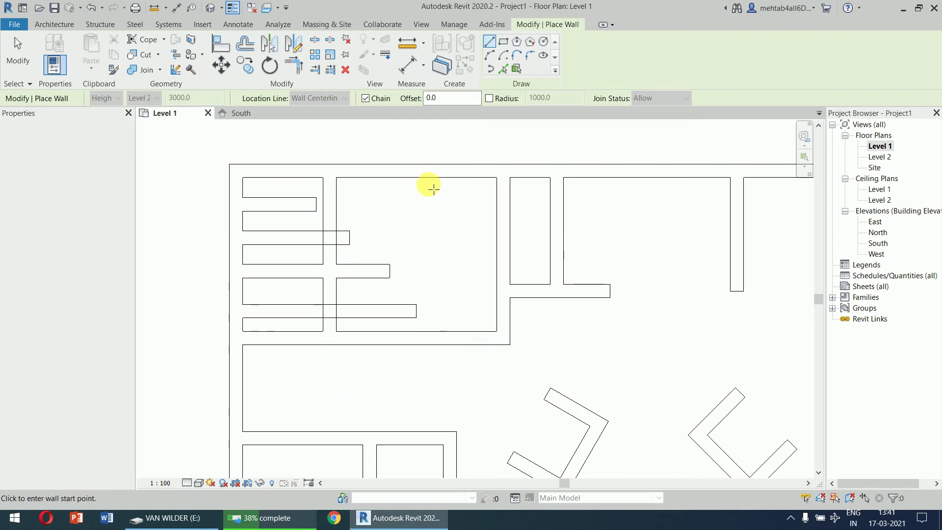
left_click(433, 171)
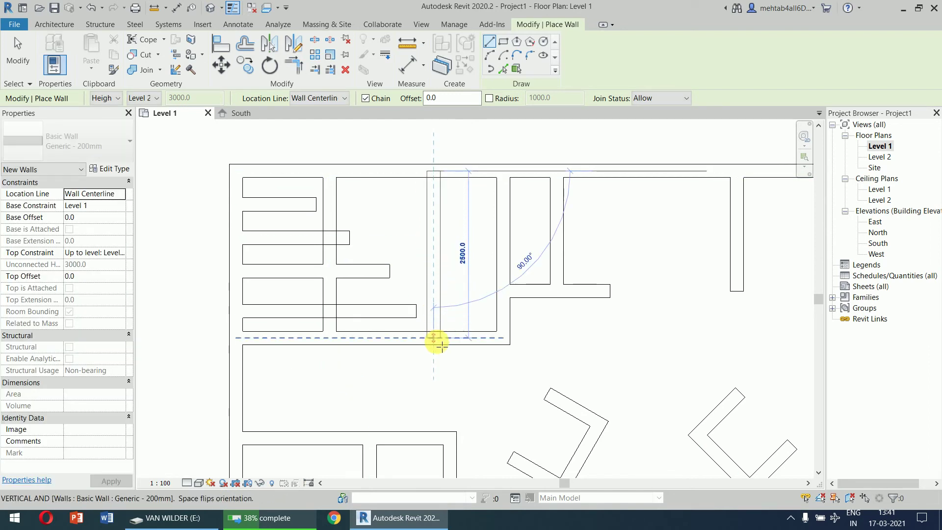
left_click(435, 334)
key("Escape")
key("Escape")
- Extend the uppermost horizontal stub wall to the right vertical partition with Trim/Extend Single Element
scroll(362, 226, "up", 3)
scroll(379, 218, "up", 1)
middle_click_drag(380, 218, 445, 244)
scroll(444, 233, "down", 1)
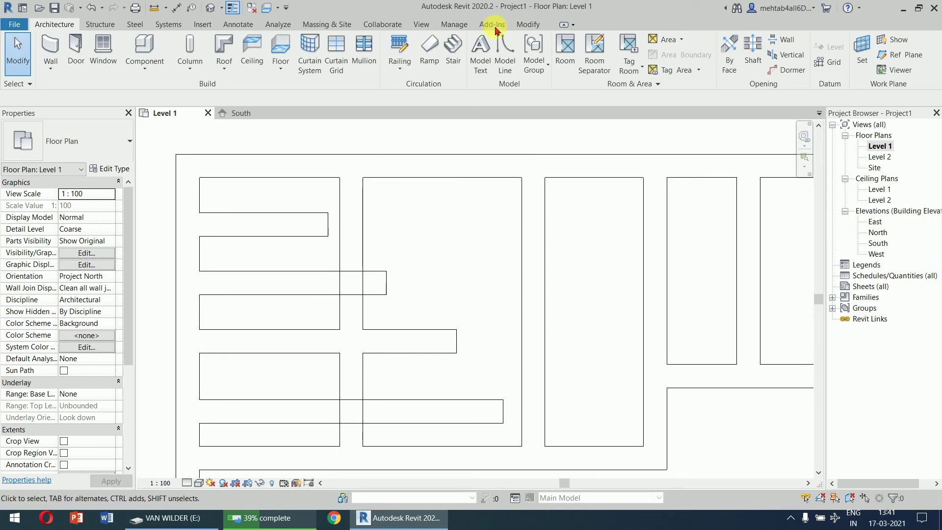
left_click(528, 24)
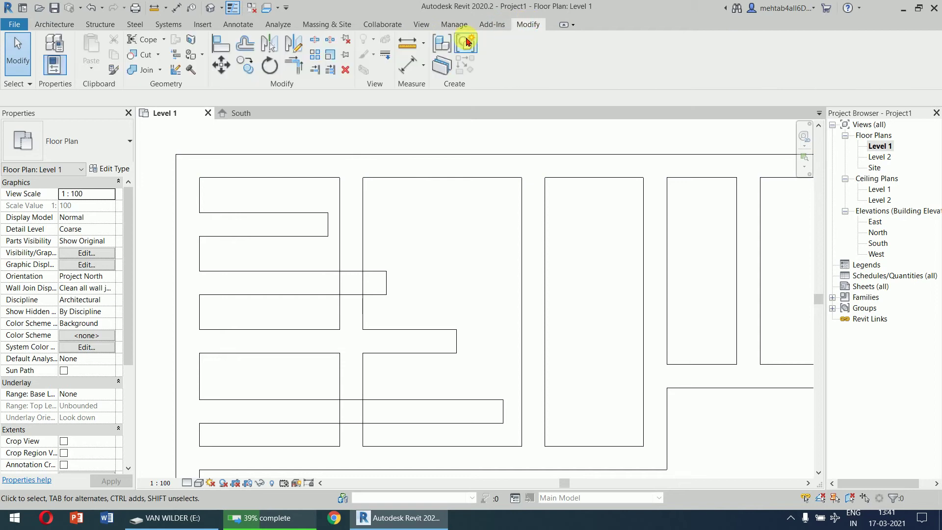
left_click(313, 72)
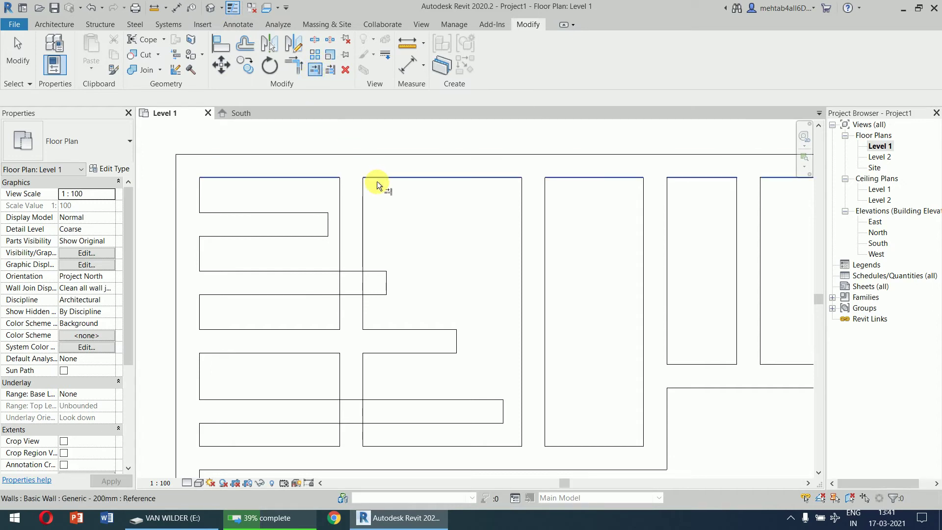
left_click(519, 265)
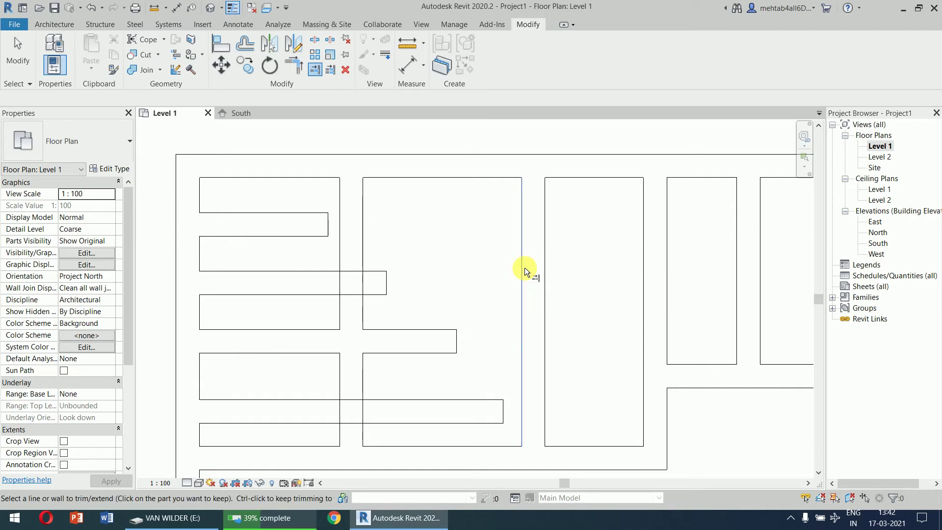
left_click(307, 222)
left_click(364, 259)
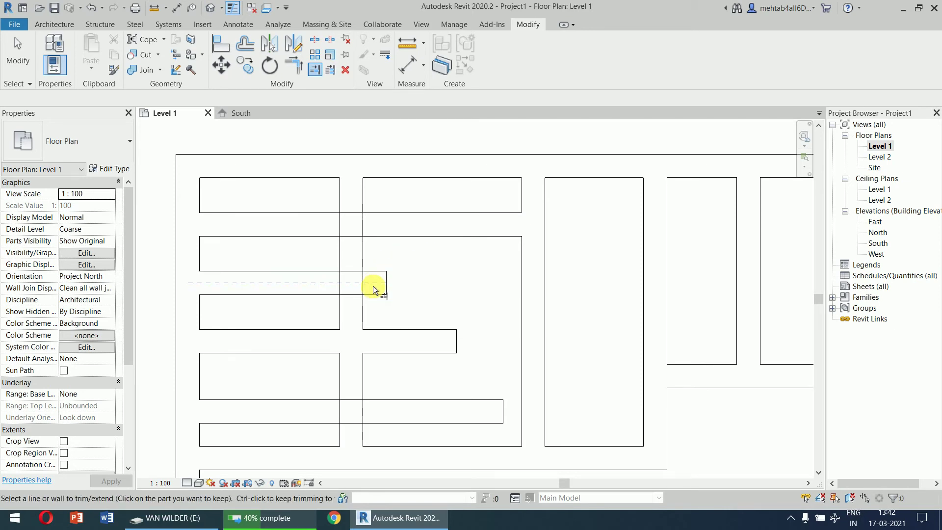
key("Escape")
key("Escape")
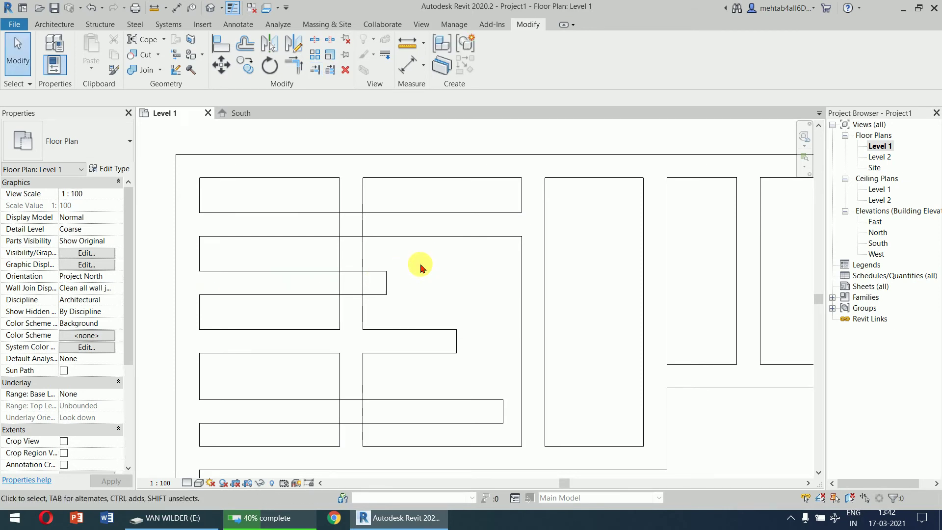
- Extend the second horizontal stub wall to the right vertical partition with Trim/Extend Single Element
left_click(314, 70)
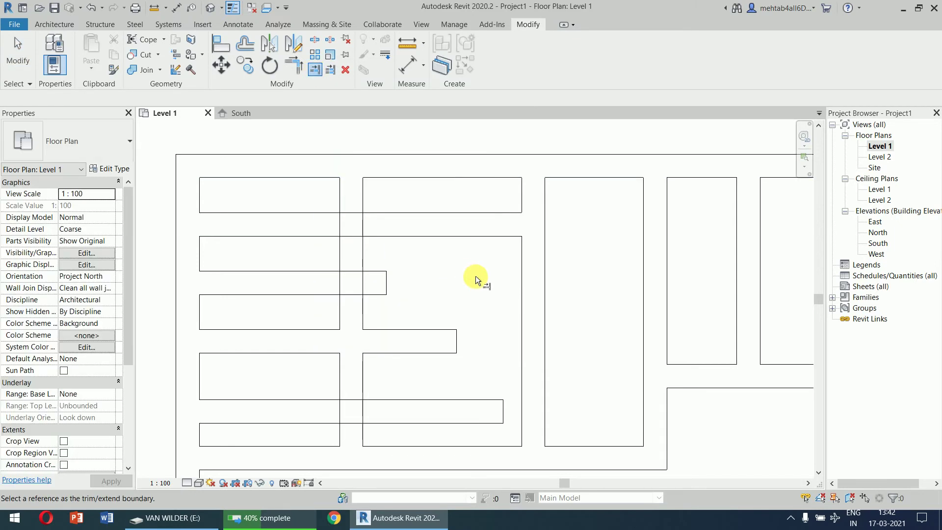
left_click(520, 301)
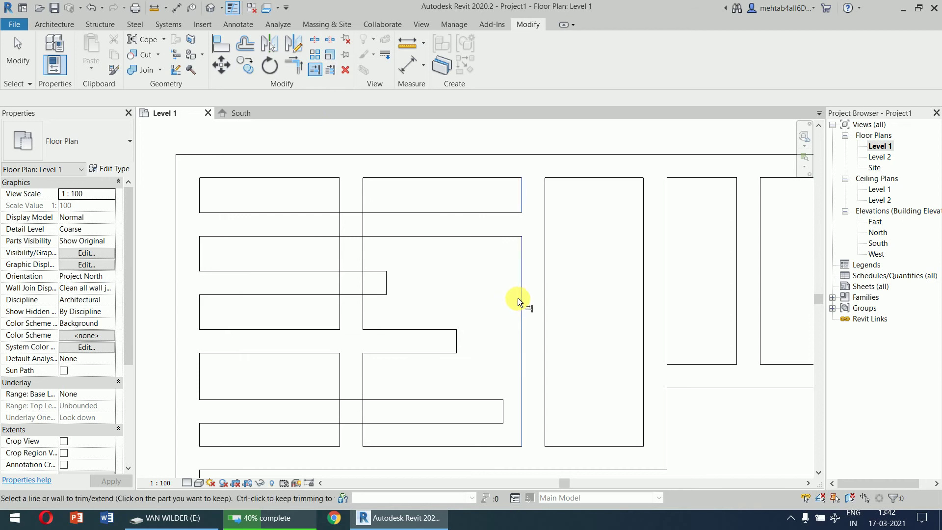
left_click(383, 281)
key("Escape")
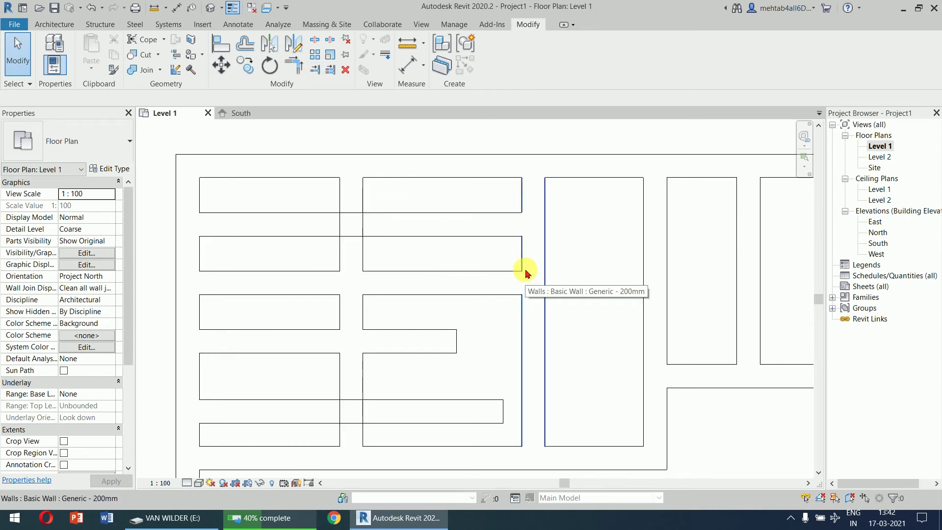
- Trim two horizontal walls at the left vertical partition, keeping the left part of the uppermost wall and the right part of the second
left_click(315, 70)
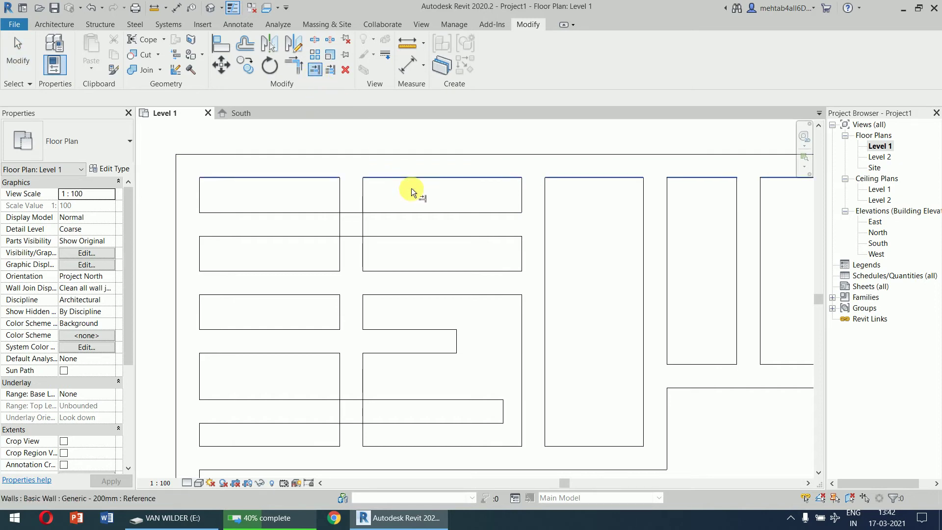
left_click(368, 196)
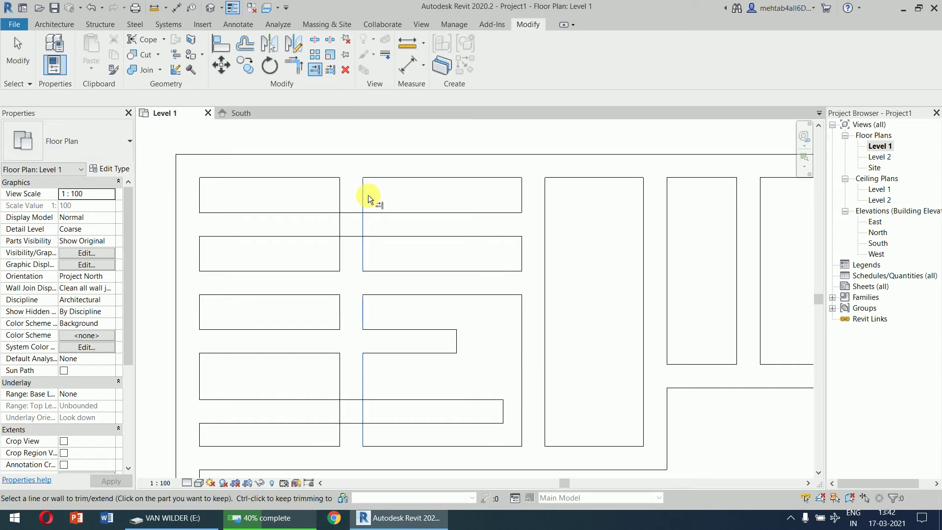
left_click(281, 226)
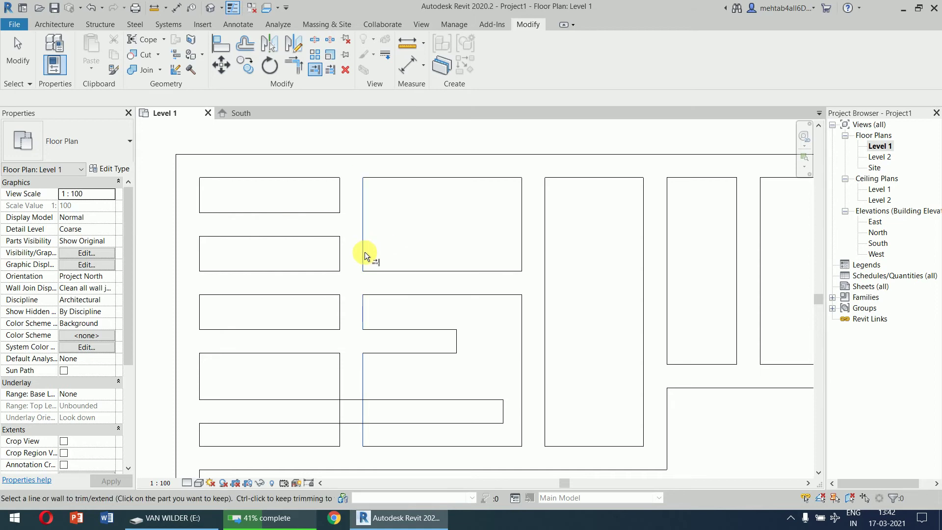
left_click(420, 278)
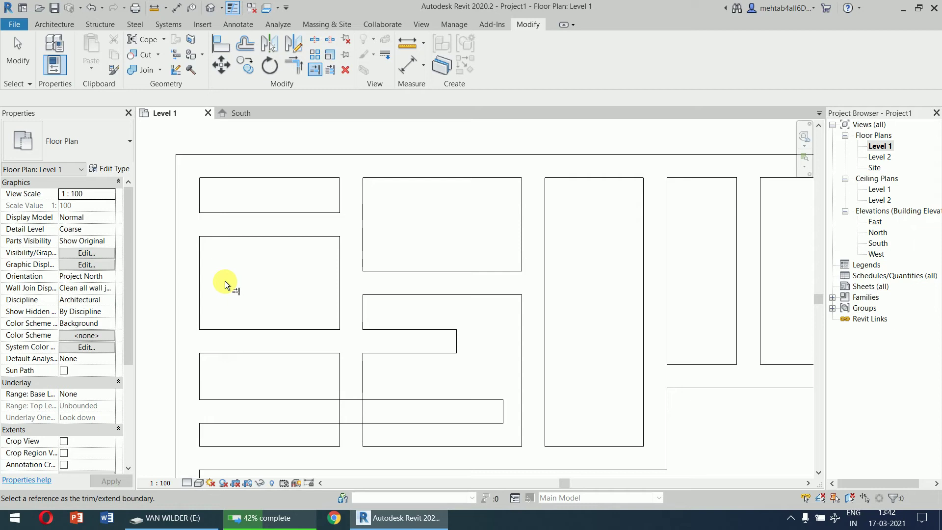
key("Escape")
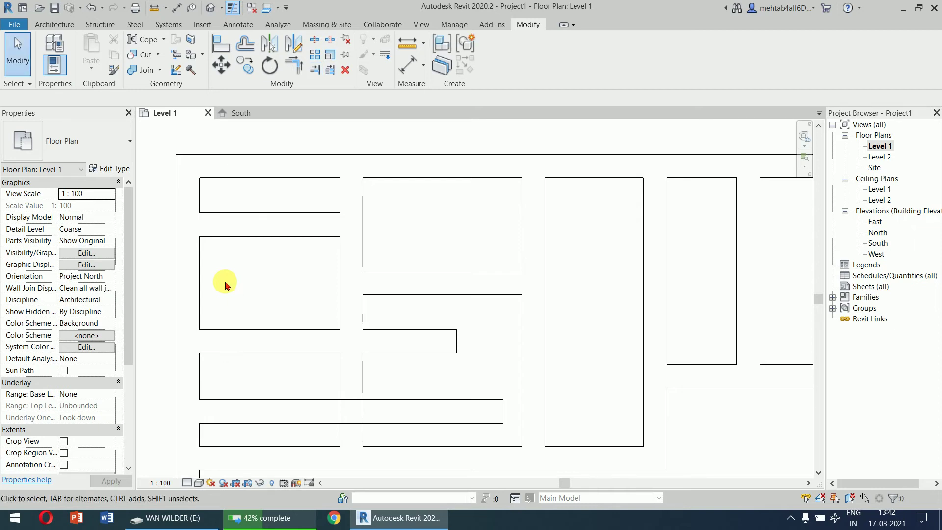
- Undo the last two wall trims at the left vertical partition
key("ctrl+z")
key("ctrl+z")
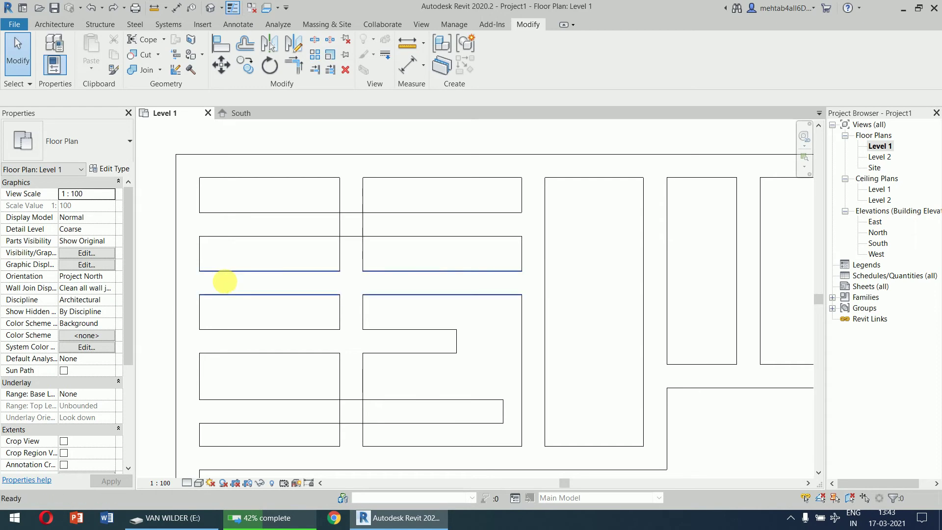
- Undo the extensions of the two uppermost horizontal stub walls
key("ctrl+z")
key("ctrl+z")
middle_click_drag(428, 224, 431, 211)
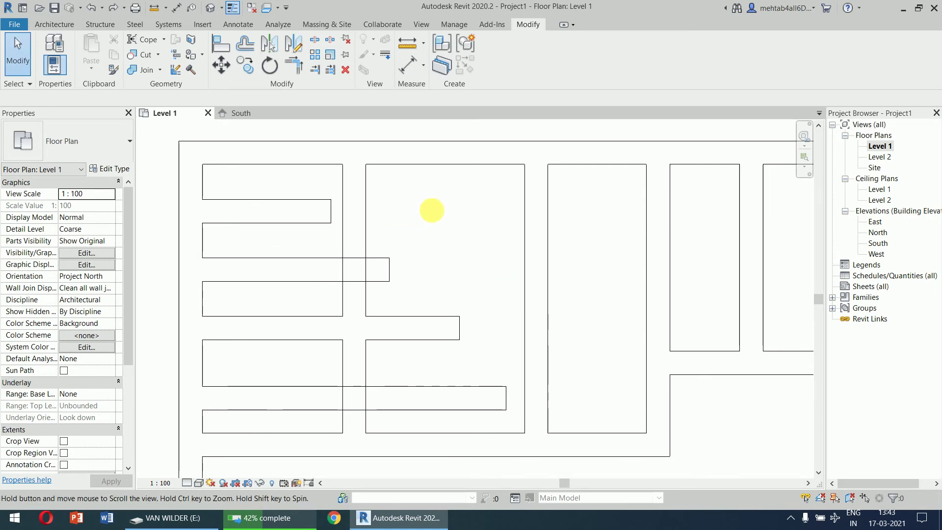
left_click(332, 74)
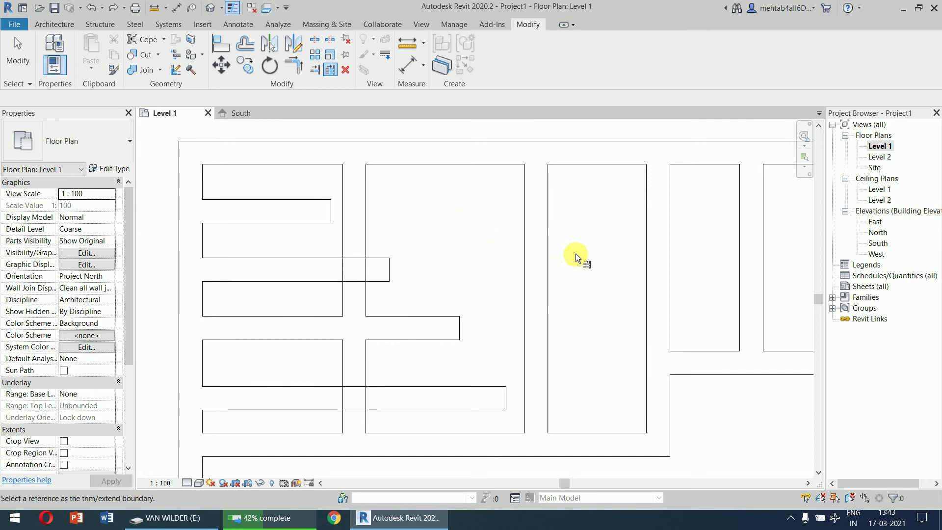
left_click(645, 278)
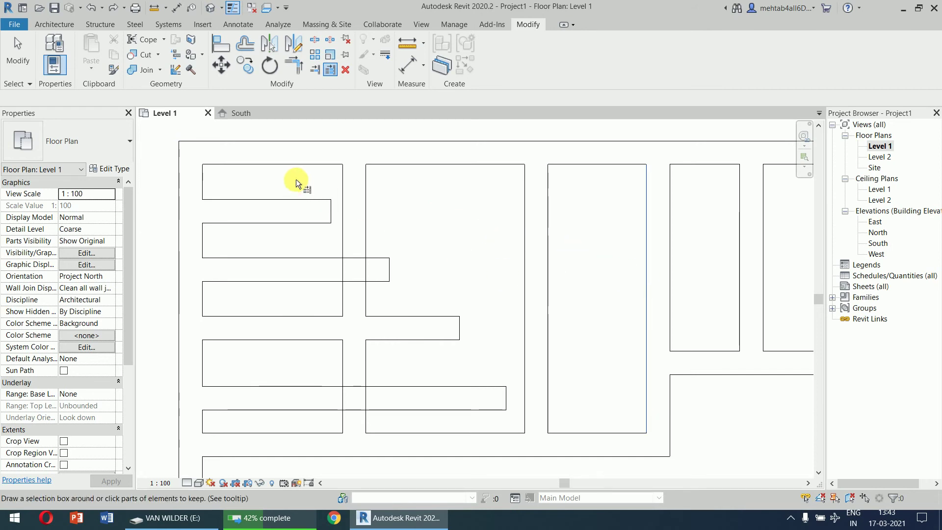
left_click_drag(284, 212, 250, 422)
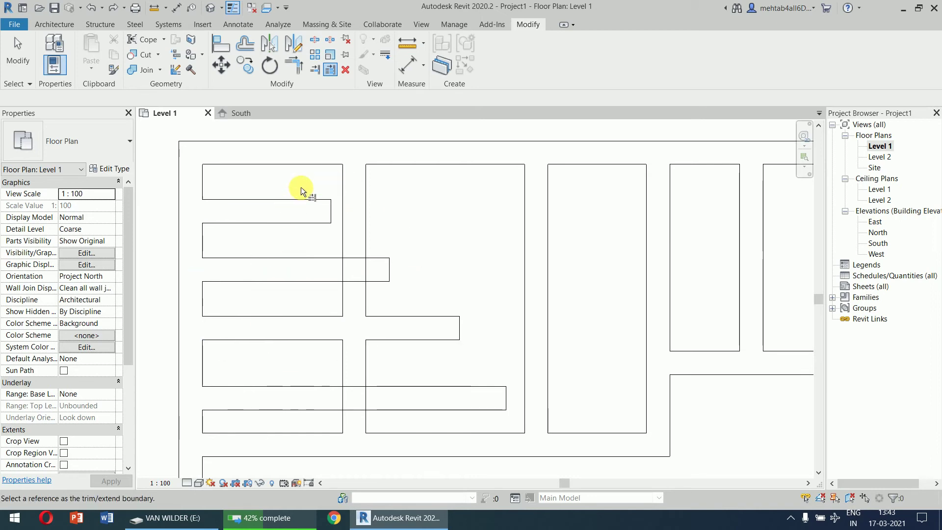
key("Escape")
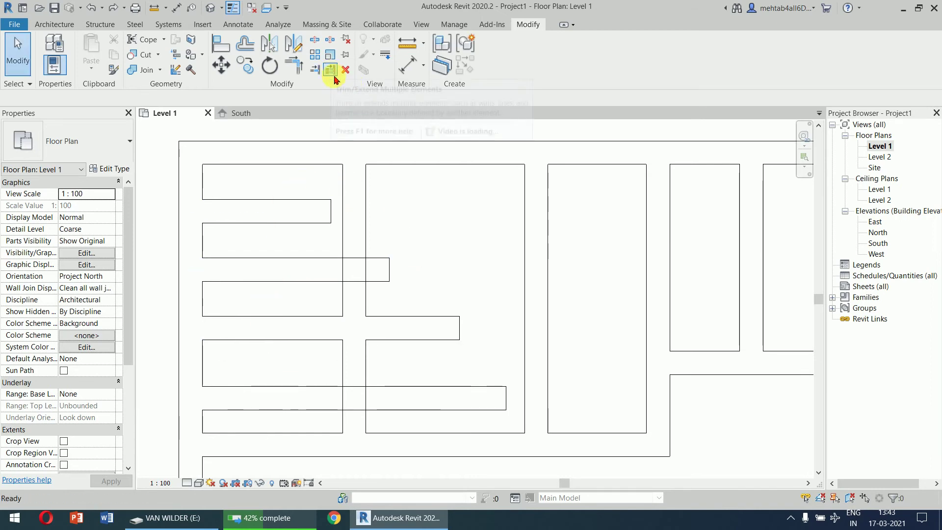
- Extend all four pairs of horizontal stub walls to the vertical partition beyond the narrow room with Trim/Extend Multiple Elements
left_click(333, 74)
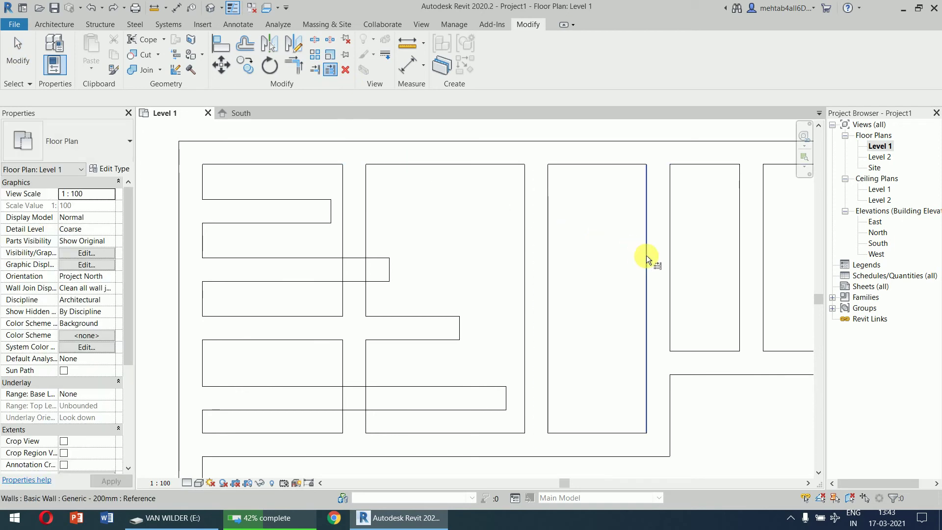
left_click_drag(392, 182, 293, 420)
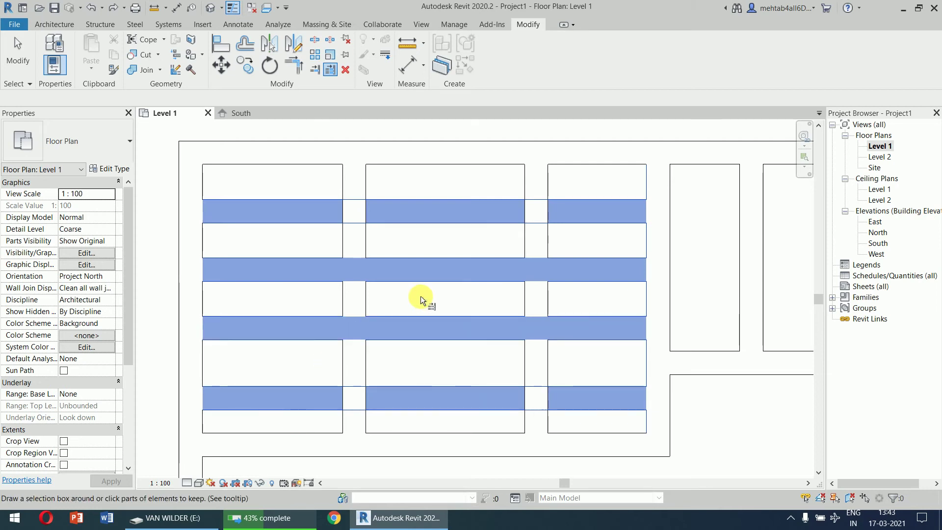
key("Escape")
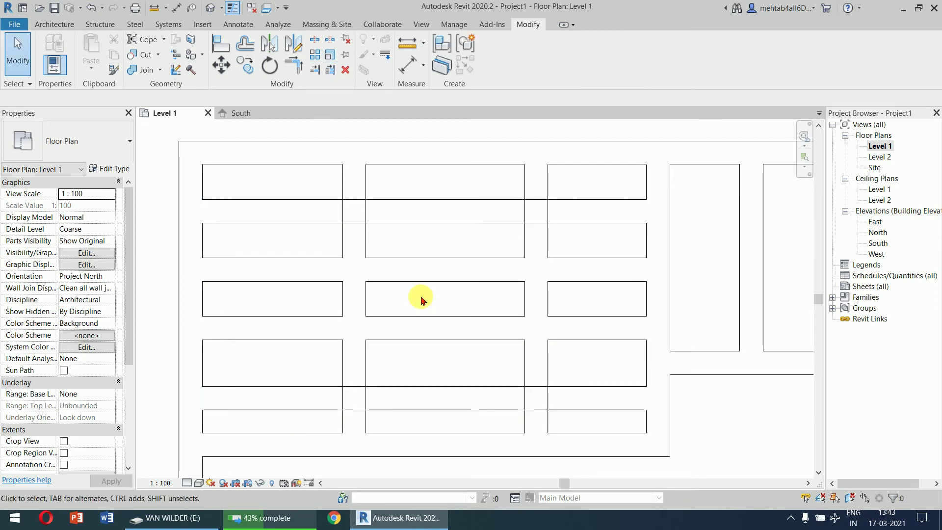
- Trim the extended horizontal walls back to the vertical partition before the narrow room with Trim/Extend Multiple Elements, keeping their left parts
left_click(330, 70)
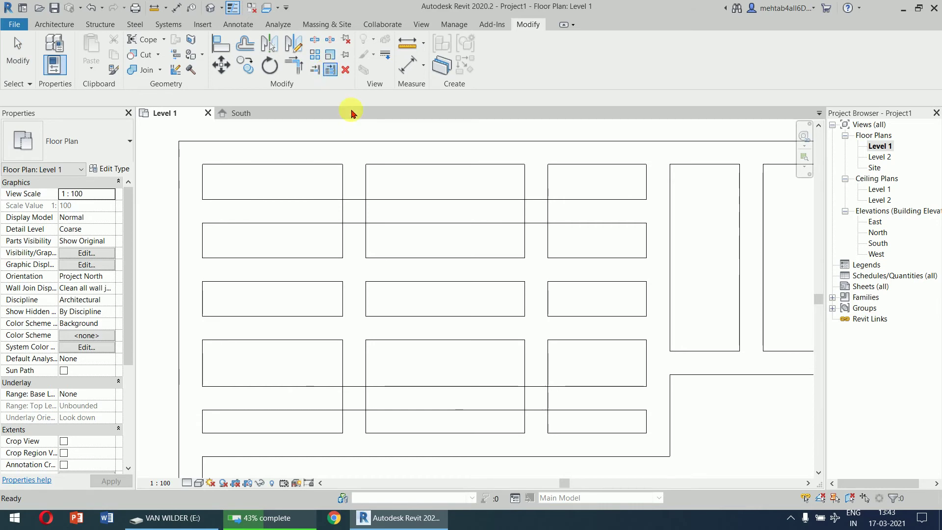
left_click(525, 245)
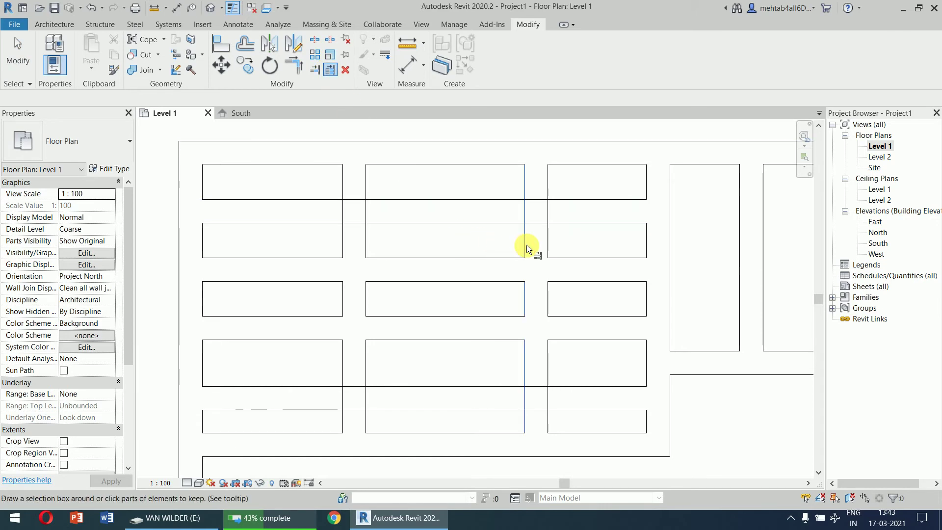
left_click_drag(452, 181, 417, 421)
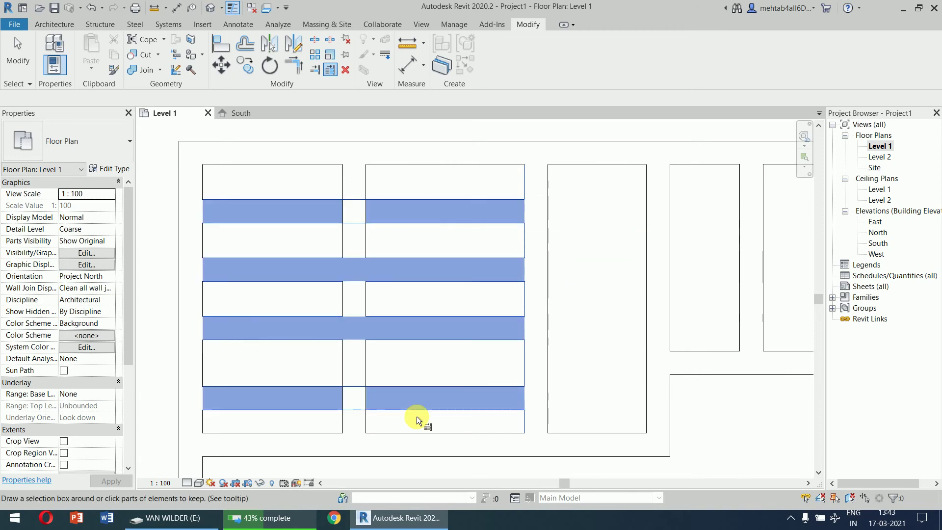
left_click(441, 302)
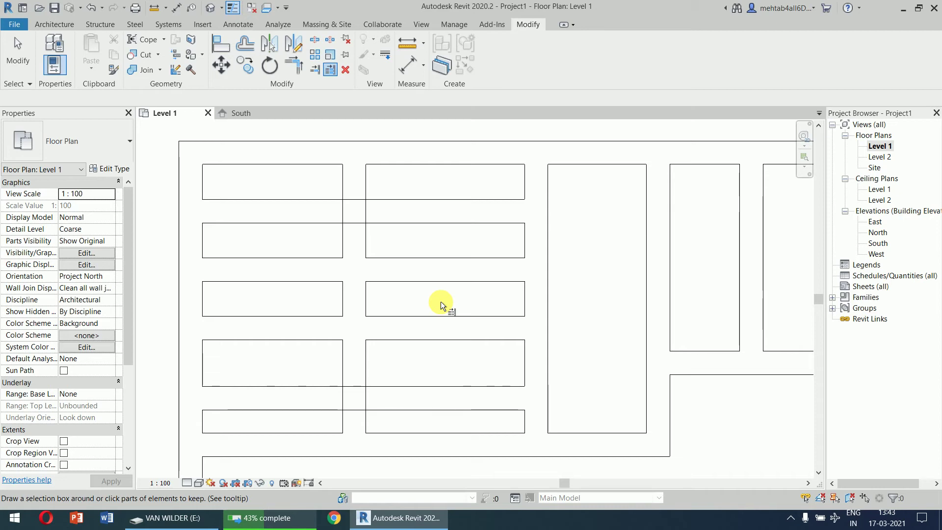
key("Escape")
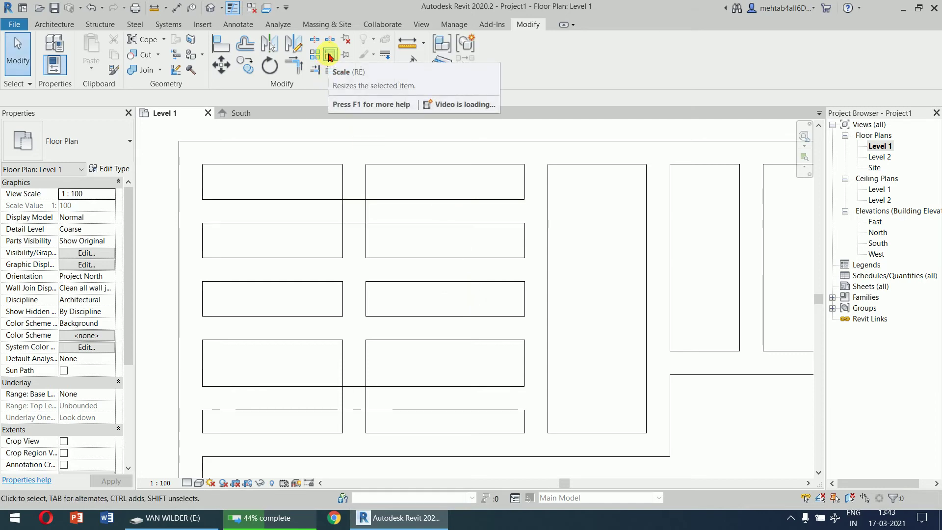
- Draw a separate horizontal Generic - 200mm wall about 2500 mm long in the empty area below the building
scroll(511, 316, "down", 6)
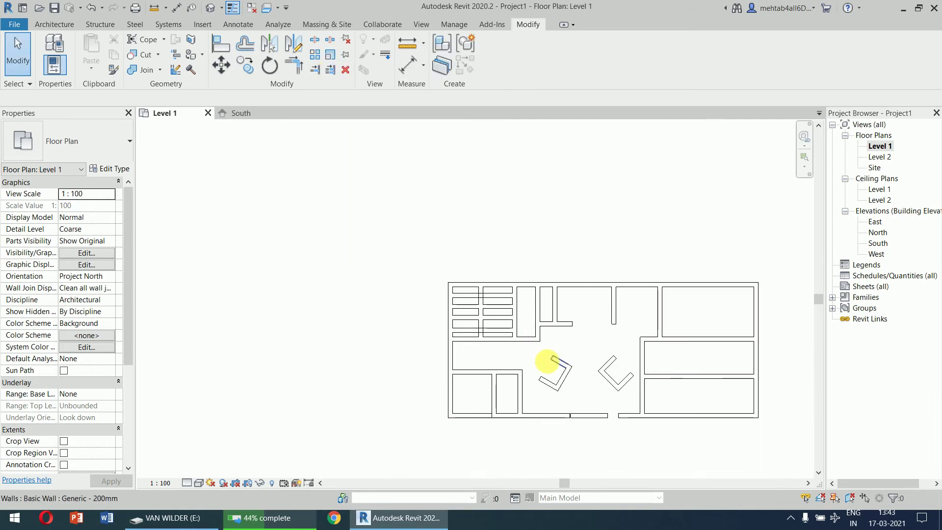
middle_click_drag(551, 364, 381, 245)
left_click(54, 25)
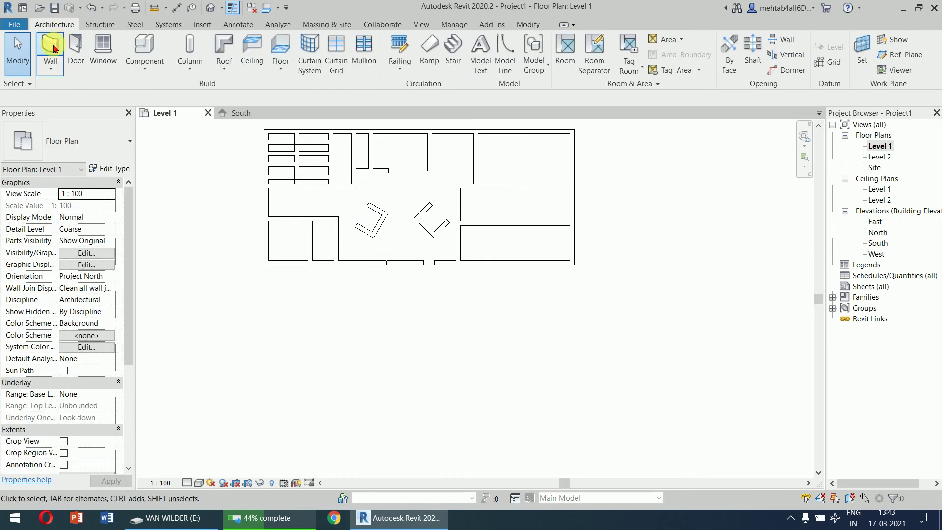
left_click(51, 49)
left_click(348, 321)
left_click(401, 322)
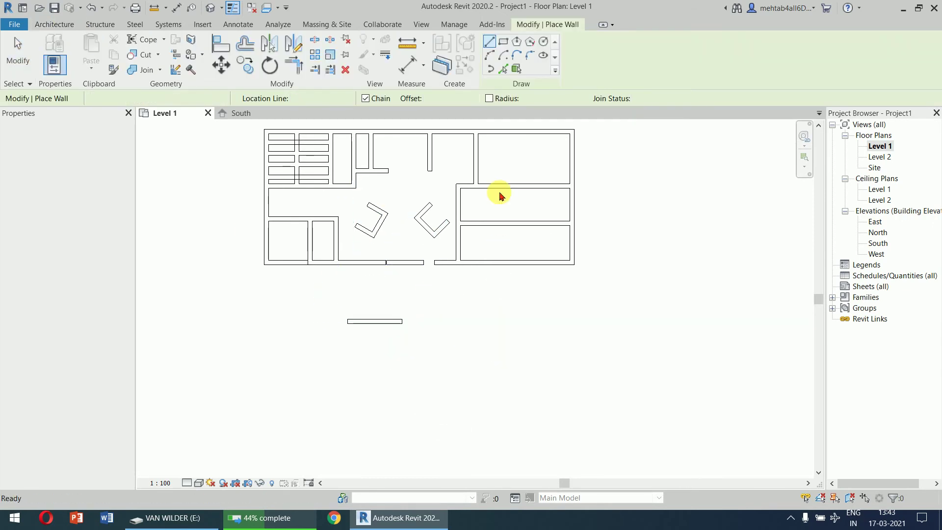
- Draw a closed rectangle of walls, about 1690 mm deep inside, below the building and to the right of the separate wall
left_click(504, 41)
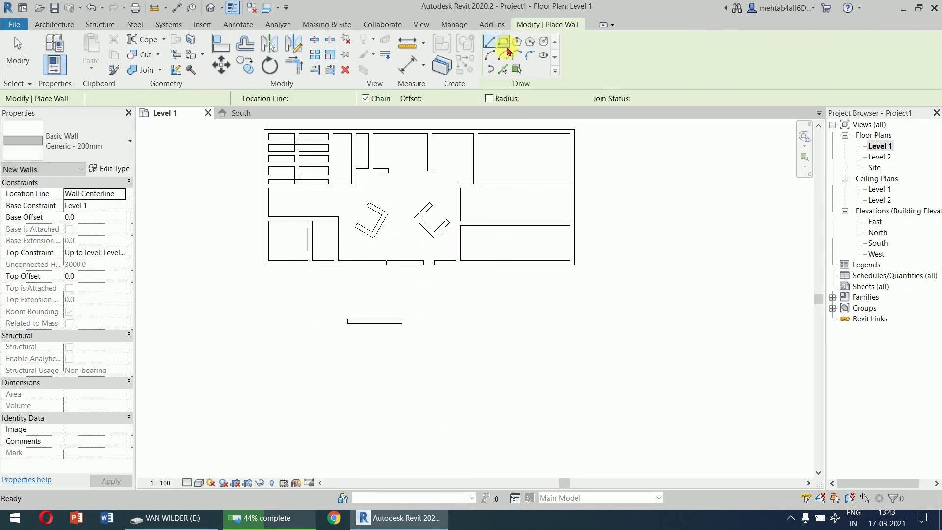
left_click(535, 328)
left_click(610, 373)
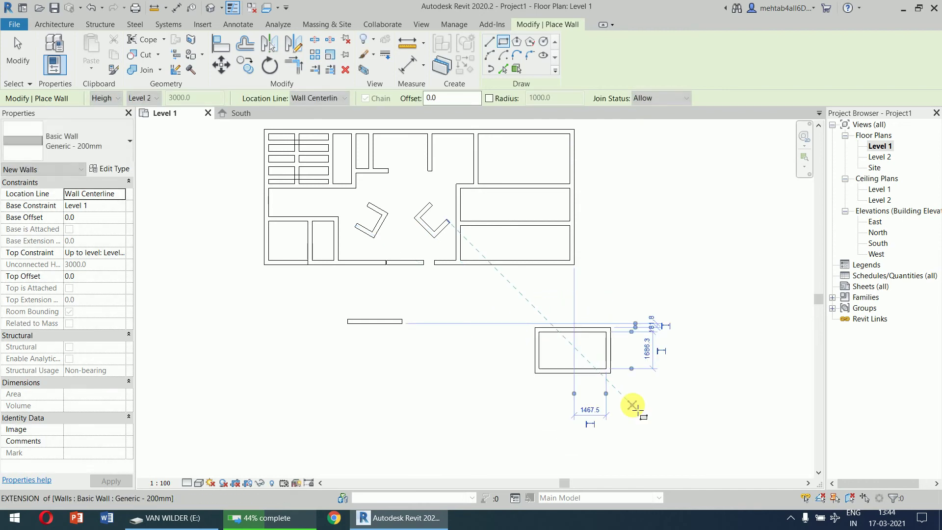
key("Escape")
key("Escape")
- Scale the separate horizontal wall numerically by a factor of 3 from its left end
scroll(351, 372, "up", 2)
left_click_drag(475, 256, 322, 403)
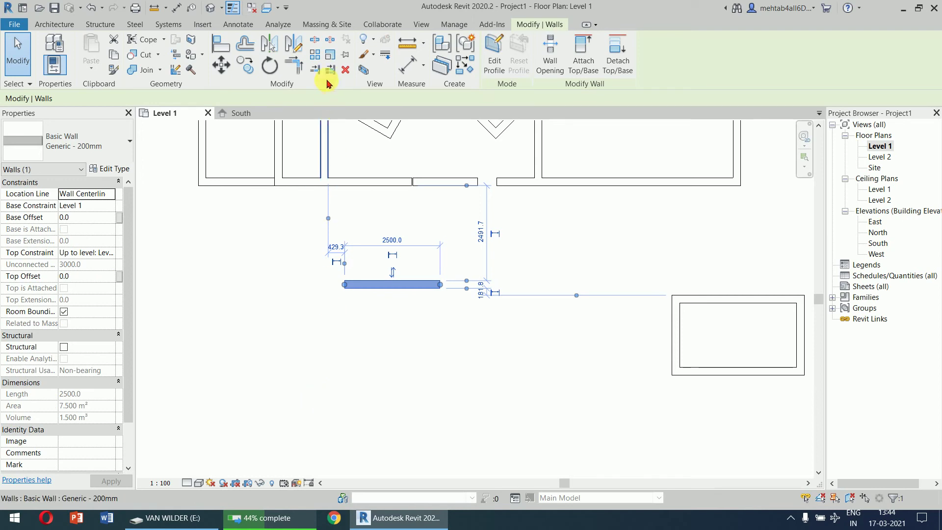
left_click(334, 56)
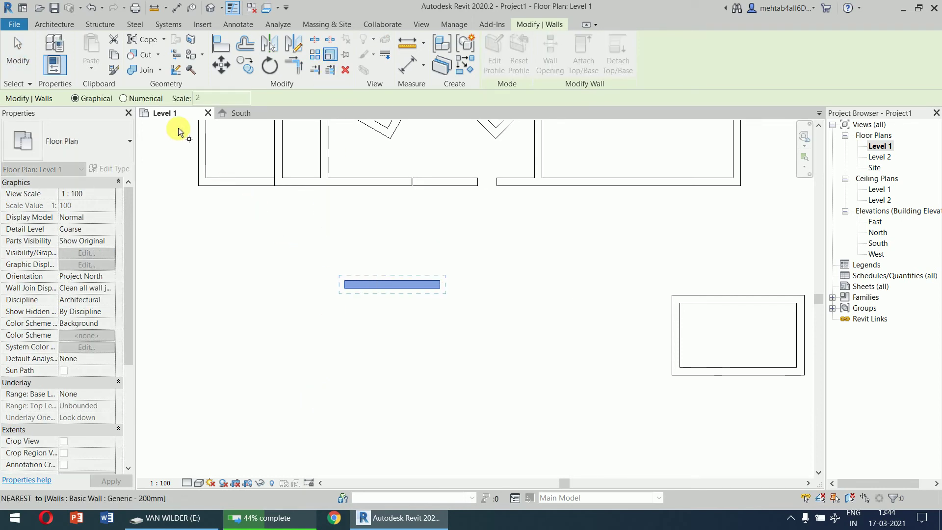
left_click(123, 98)
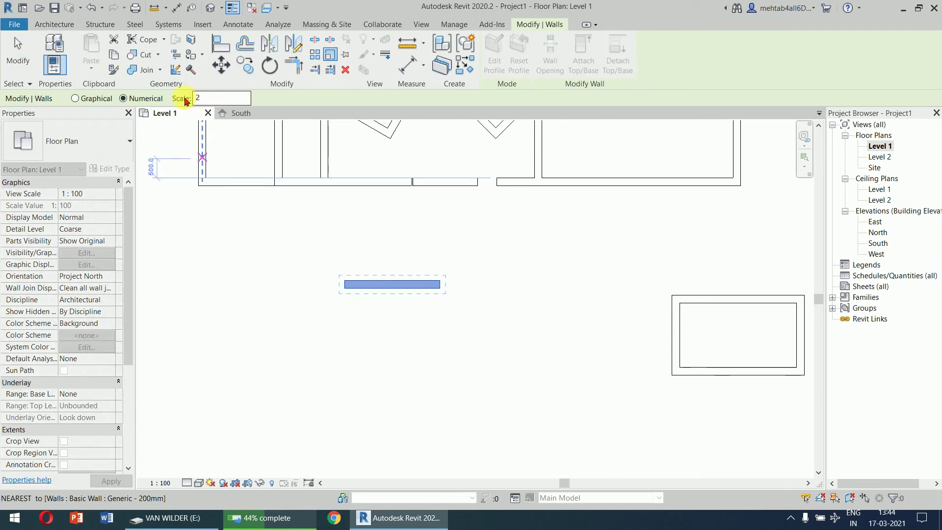
double_click(223, 99)
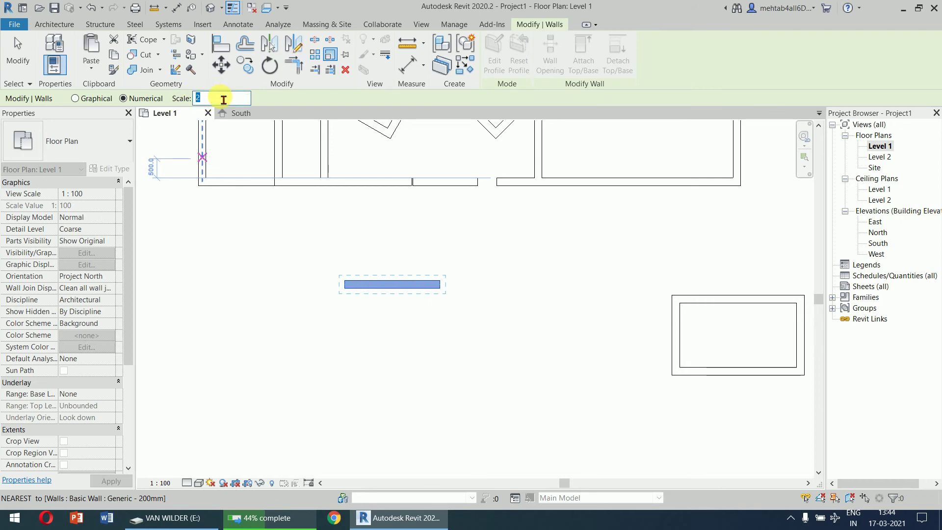
type("3")
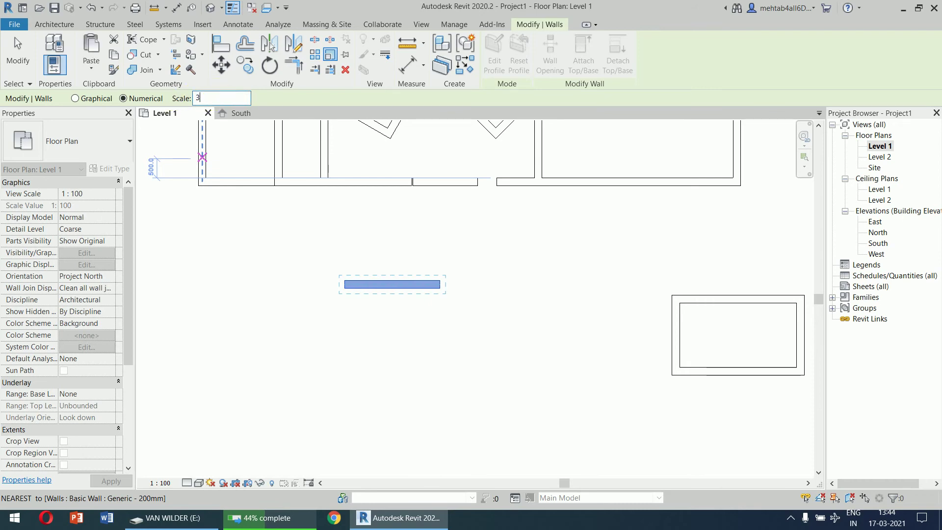
left_click(346, 286)
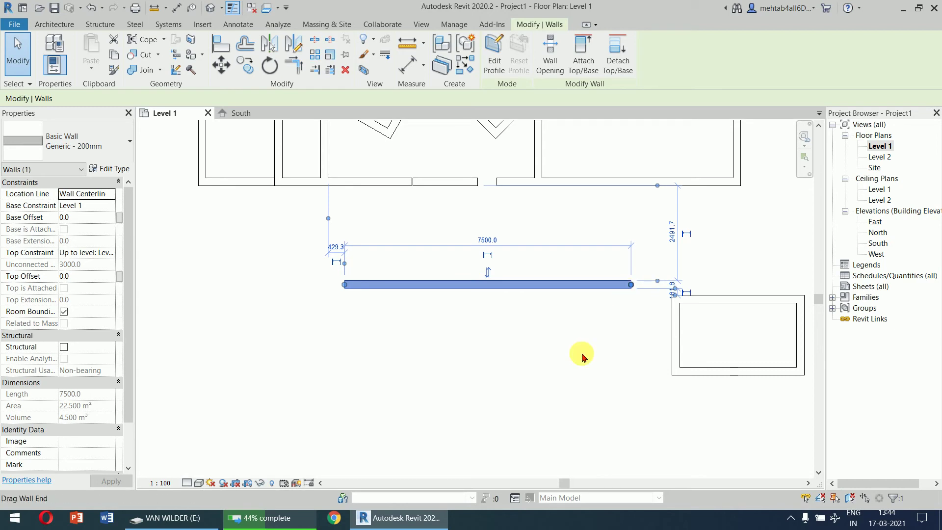
- Scale the separate horizontal wall numerically by a factor of 0.25 from its right end
left_click(332, 55)
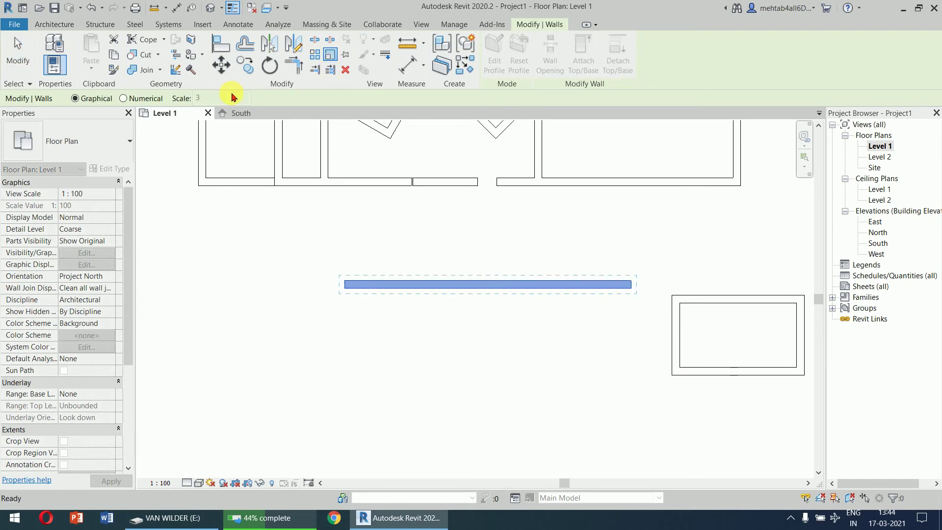
left_click(147, 99)
double_click(238, 99)
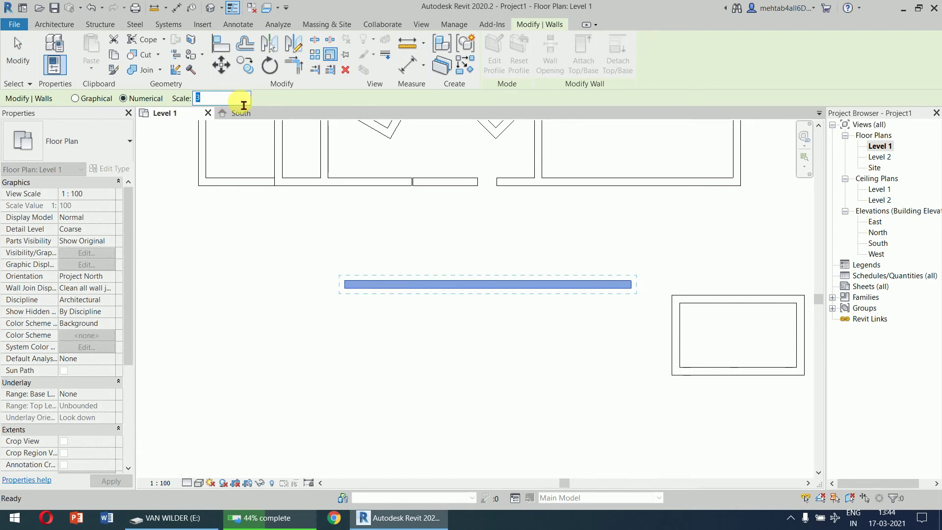
type("0.25")
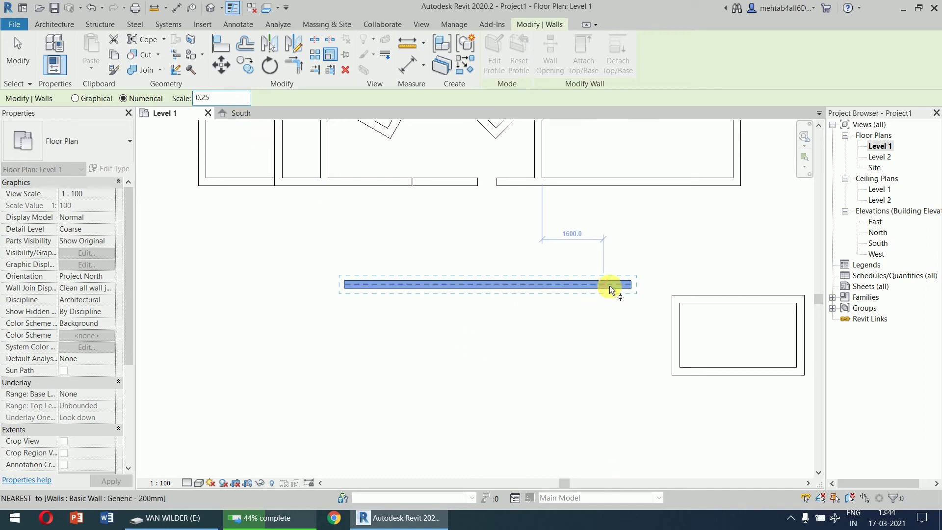
left_click(631, 282)
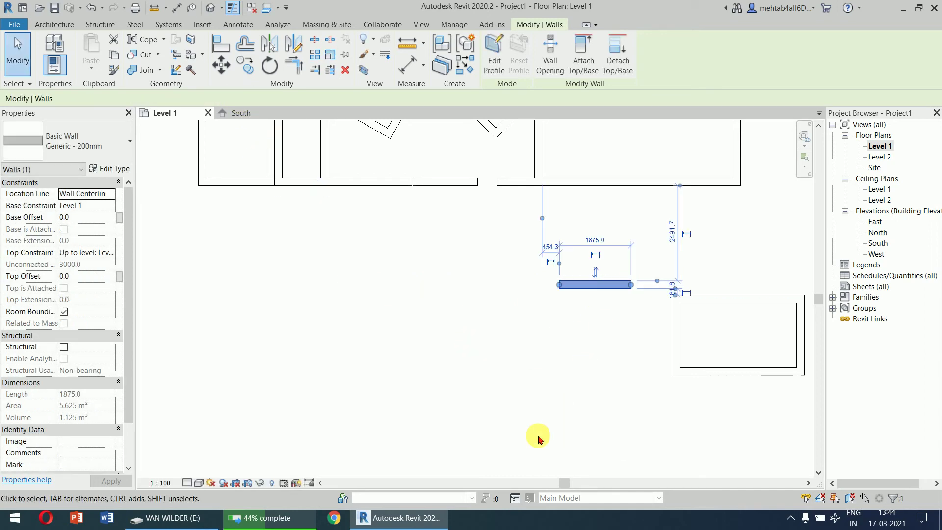
- Scale the four rectangle walls graphically from their lower-left corner, moving the reference point slightly outward to about 5200 mm
middle_click_drag(540, 438, 406, 393)
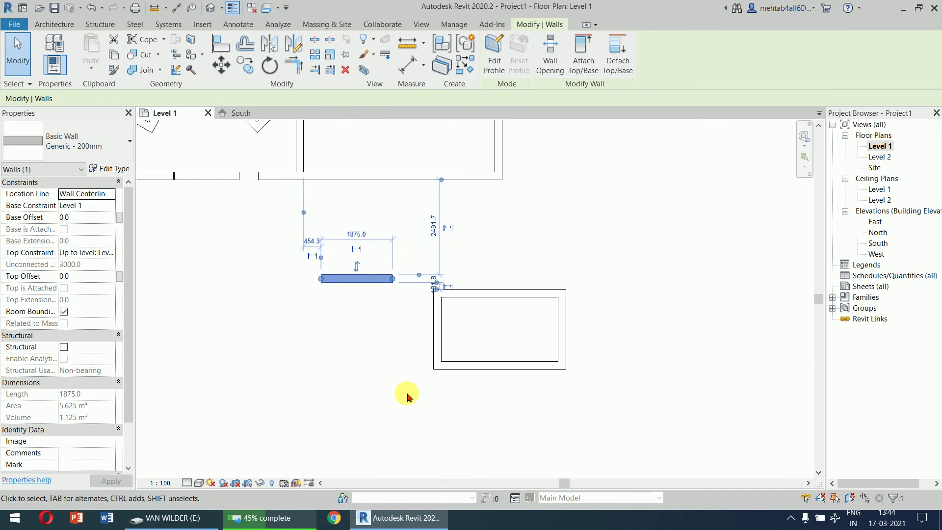
key("Escape")
left_click_drag(633, 265, 414, 410)
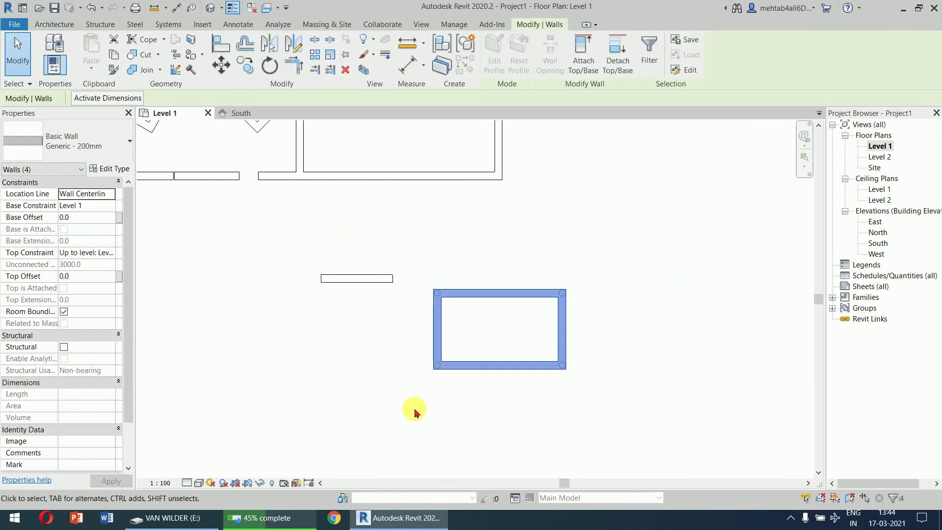
left_click(331, 55)
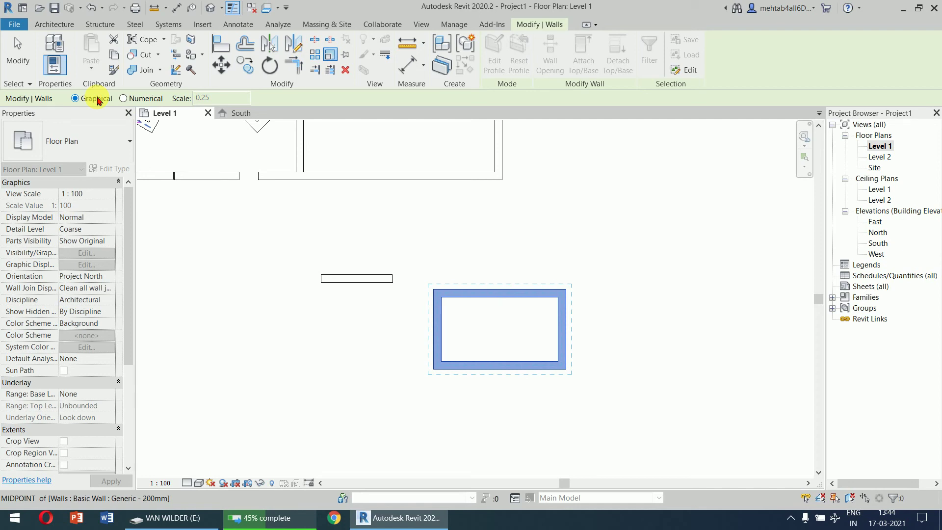
left_click(438, 367)
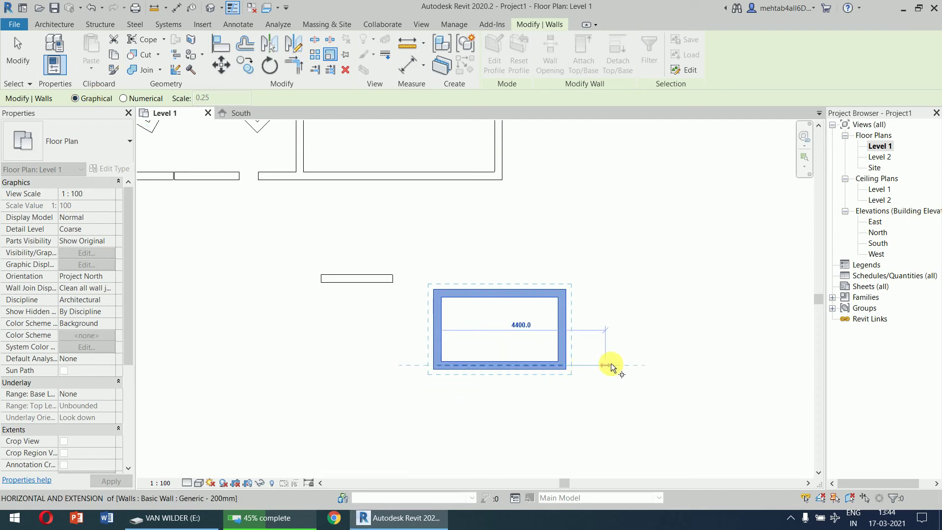
left_click(633, 366)
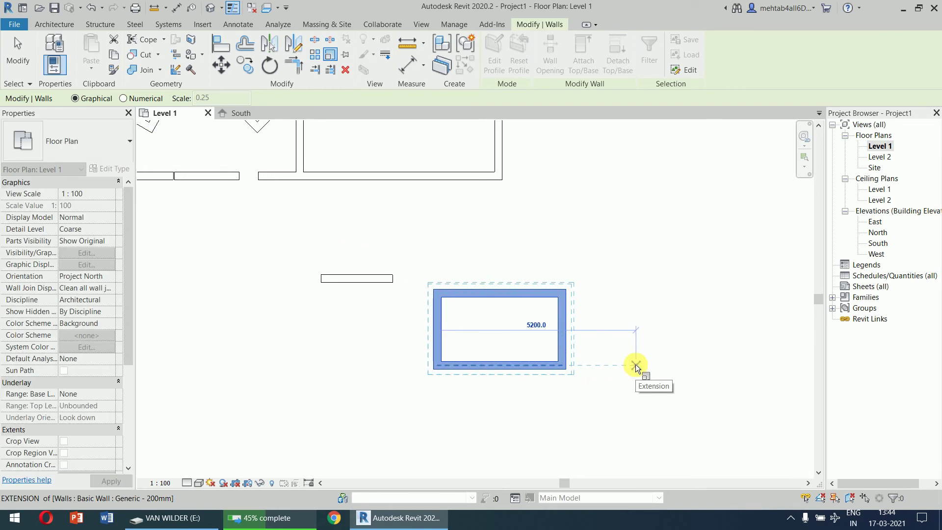
left_click(635, 364)
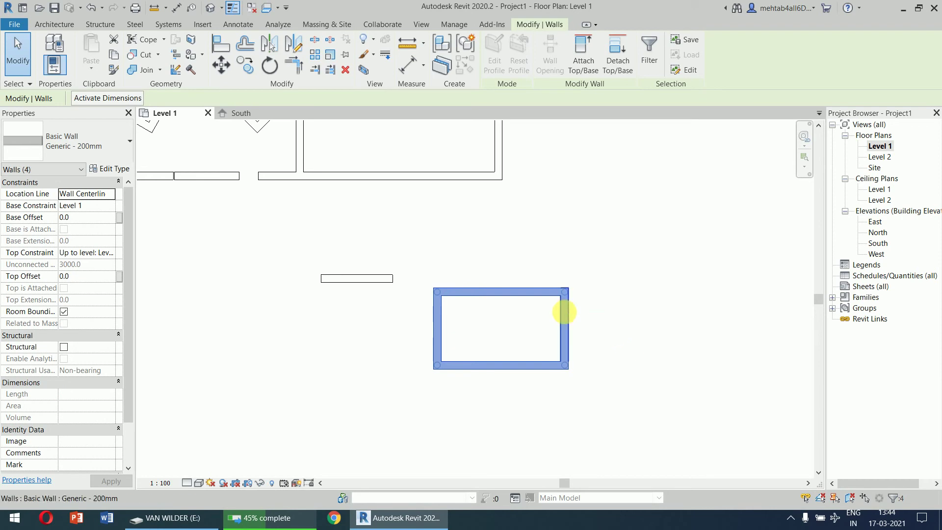
- Scale the four rectangle walls graphically from their lower-left corner, moving the lower-right reference point outward to about 6200 mm
left_click(331, 54)
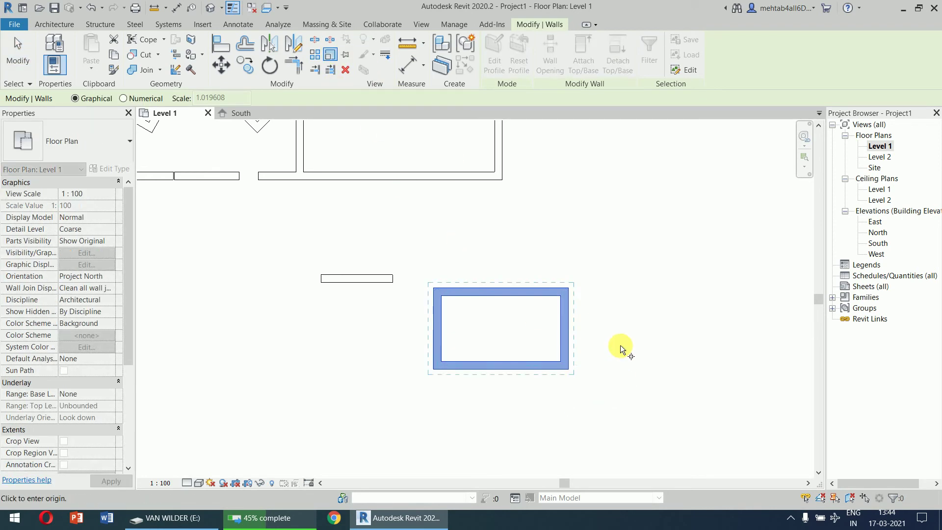
left_click(436, 365)
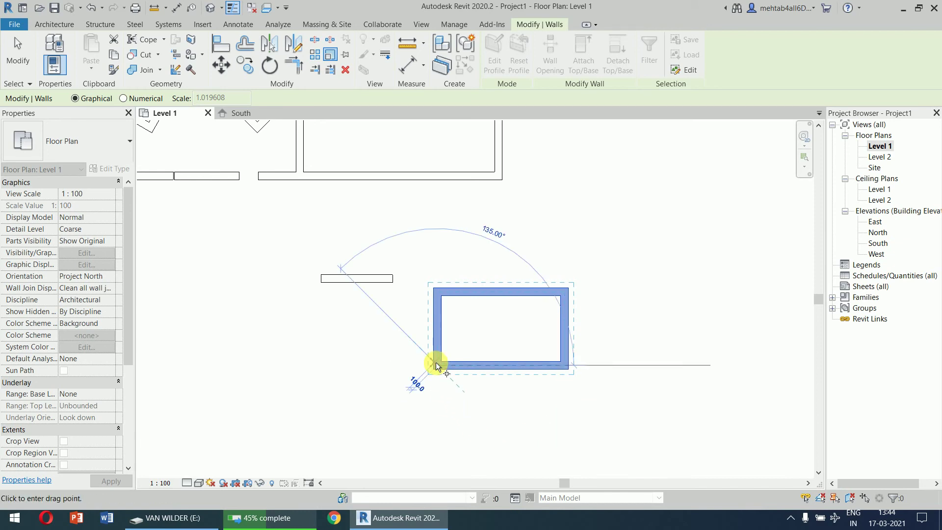
left_click(566, 364)
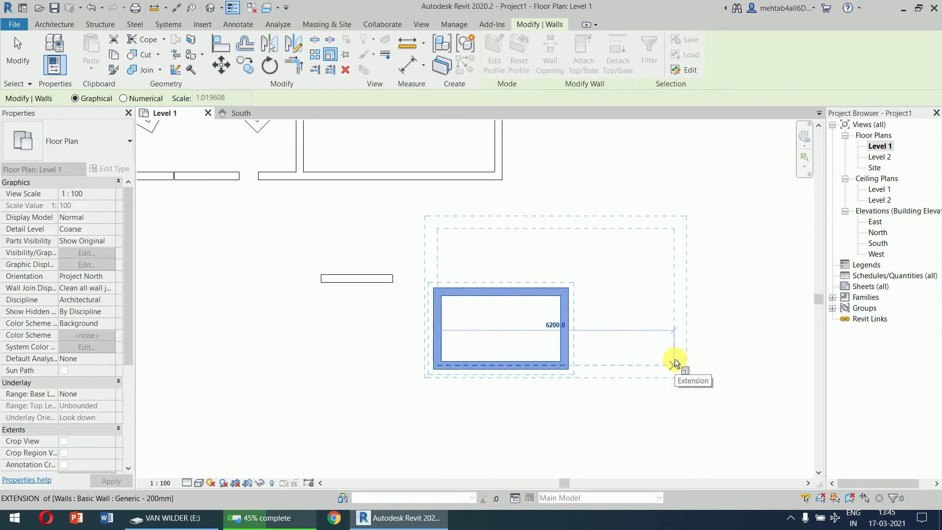
left_click(675, 365)
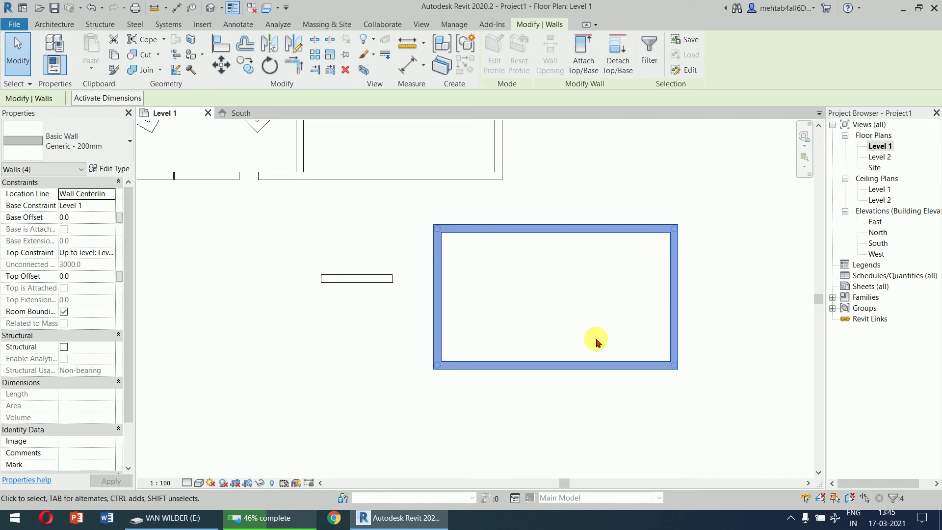
left_click(659, 276)
left_click_drag(724, 204, 429, 411)
left_click(327, 57)
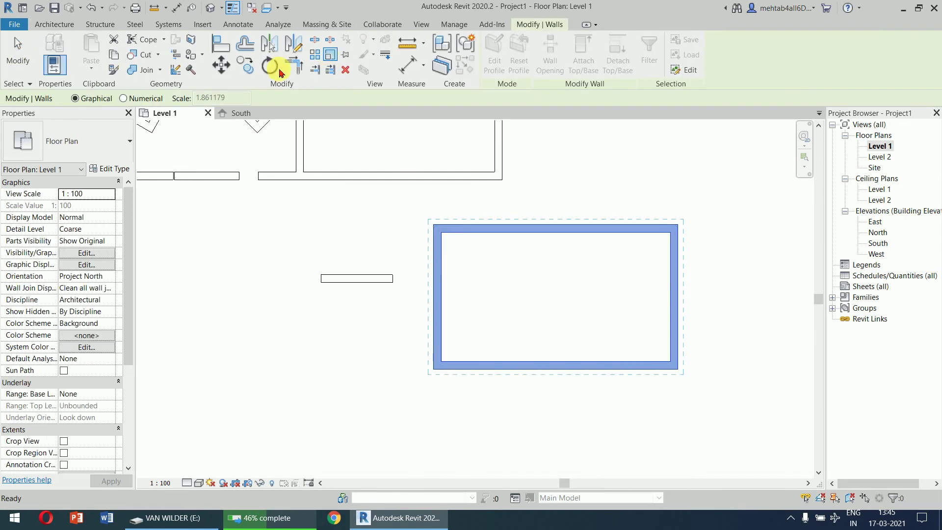
left_click(123, 98)
left_click(252, 113)
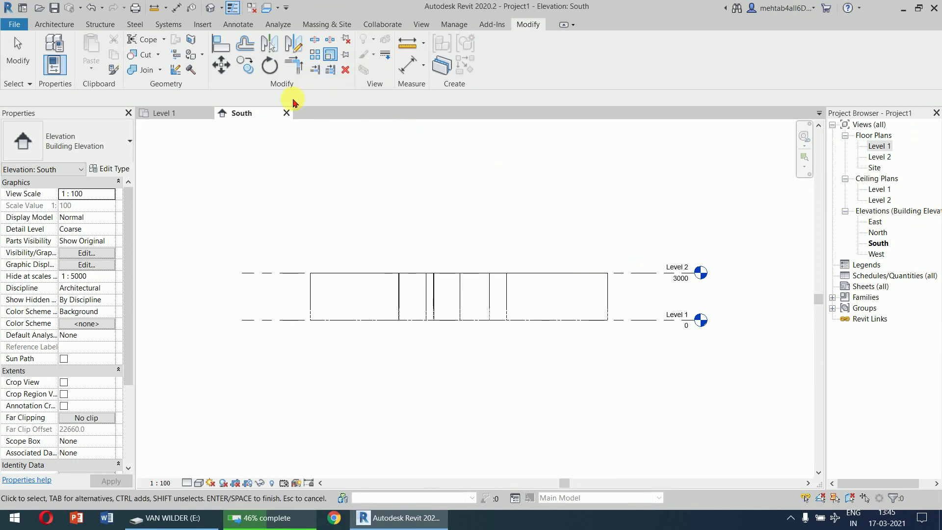
left_click(183, 115)
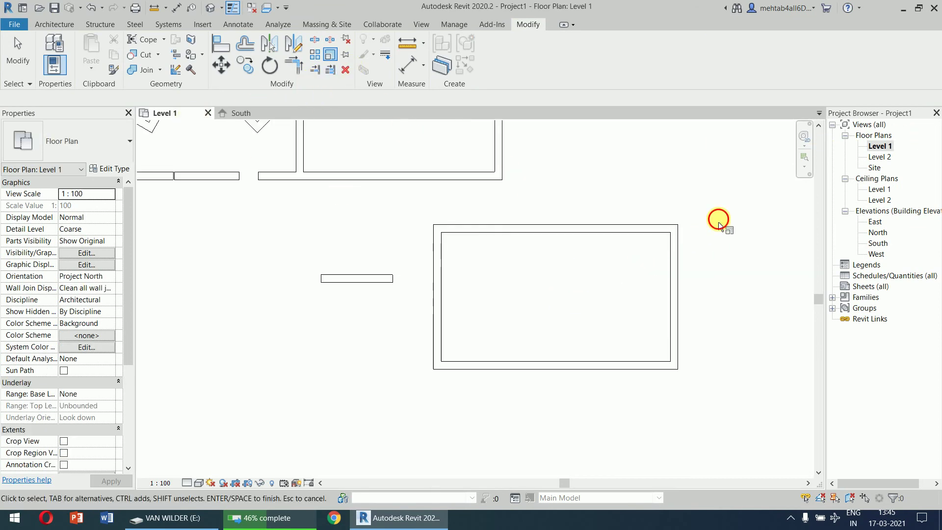
left_click_drag(718, 234, 433, 402)
key("Escape")
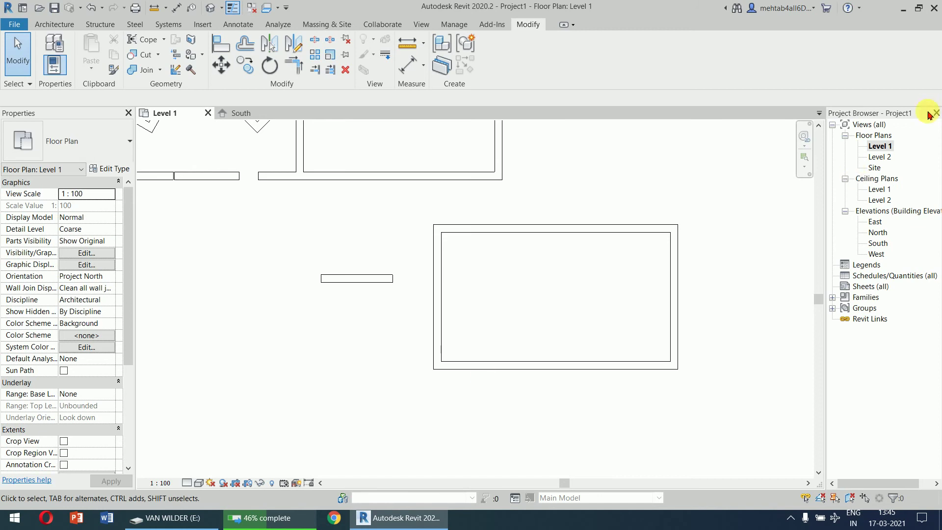
- Scale the four rectangle walls numerically by a factor of 0.5 from their lower-left corner
left_click_drag(718, 210, 415, 419)
left_click(330, 54)
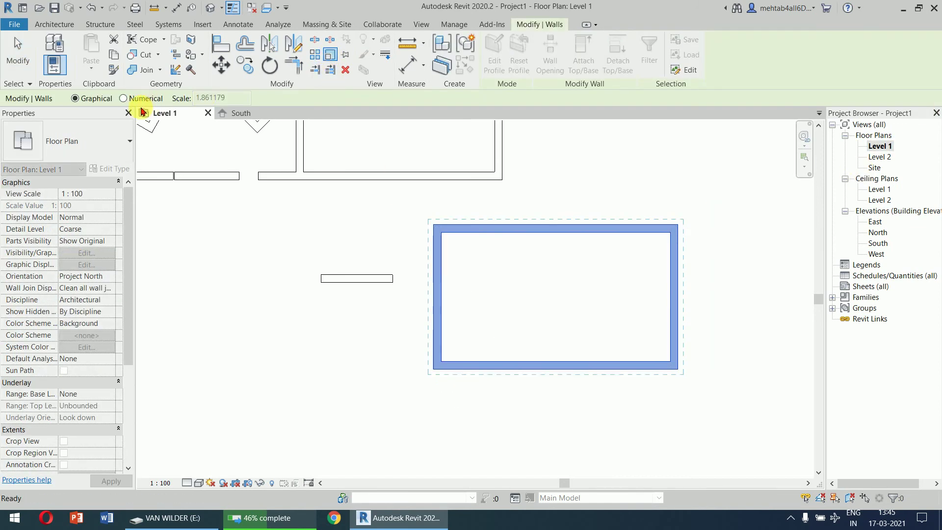
left_click(123, 98)
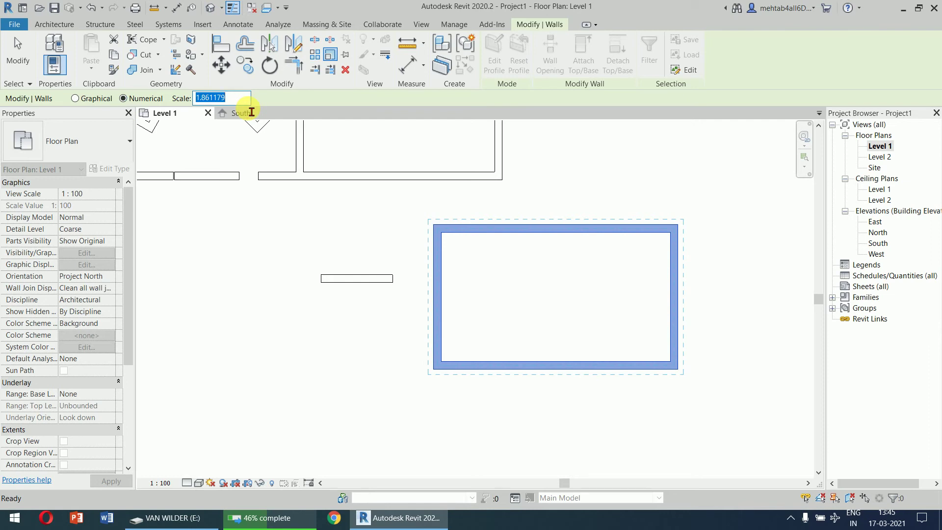
type("0.5")
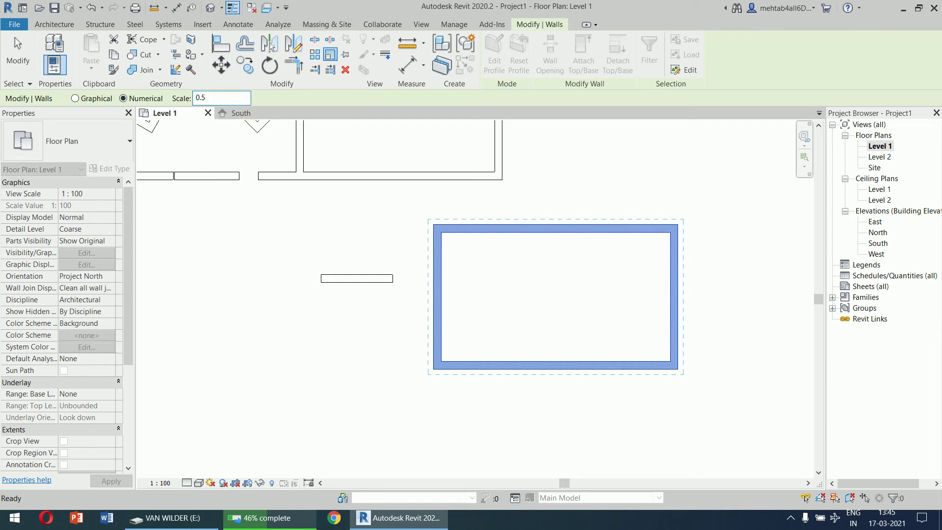
left_click(436, 368)
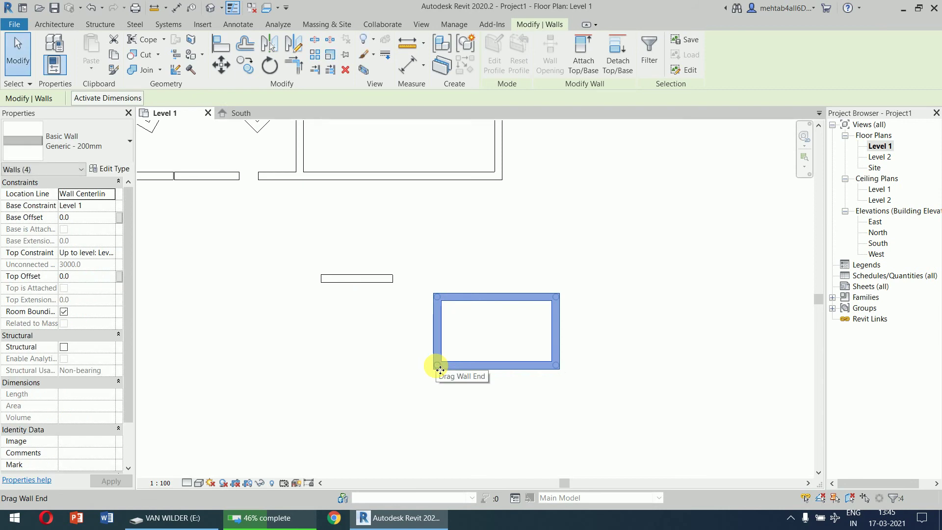
left_click(692, 234)
scroll(663, 221, "down", 2)
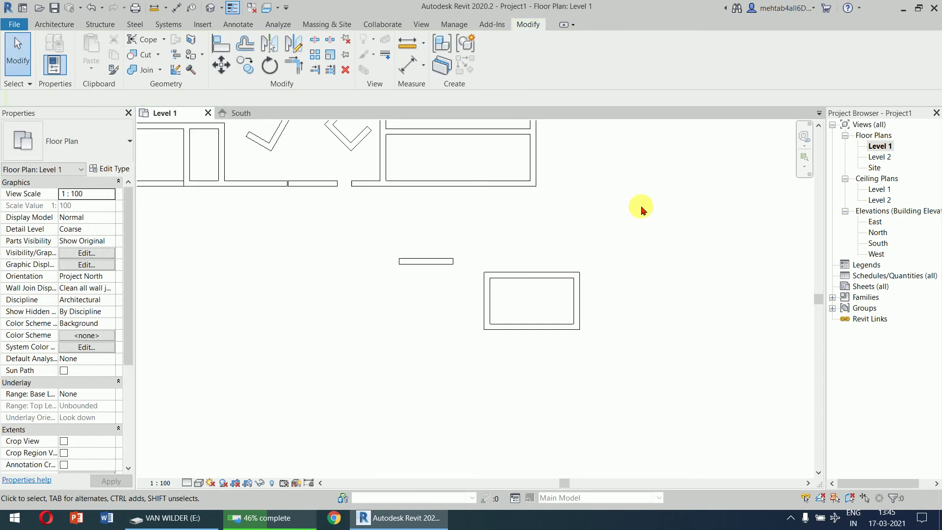
middle_click_drag(638, 206, 669, 290)
scroll(669, 290, "down", 1)
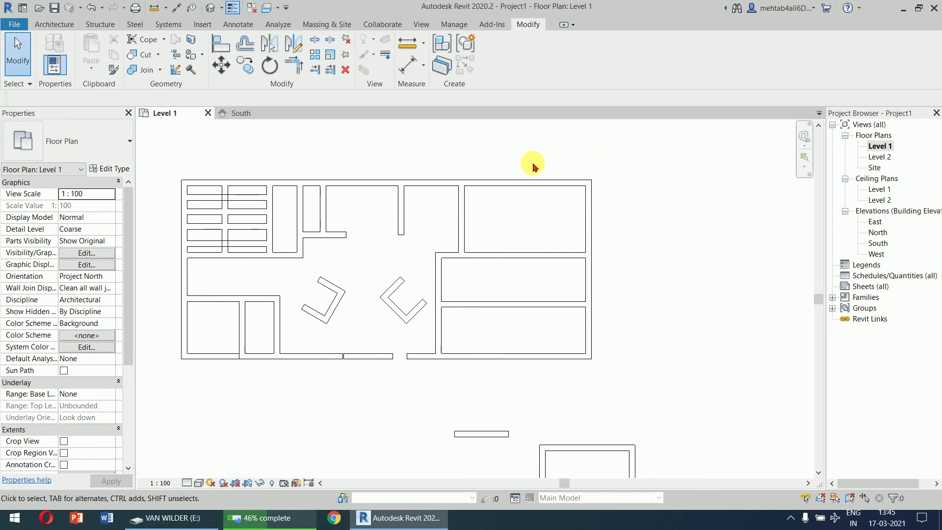
middle_click_drag(535, 164, 610, 188)
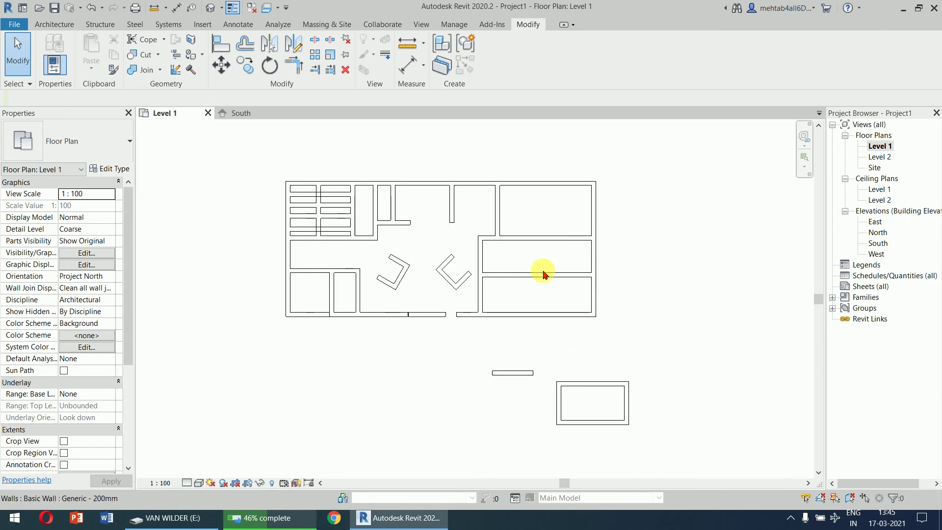
scroll(422, 290, "up", 2)
left_click_drag(427, 196, 526, 313)
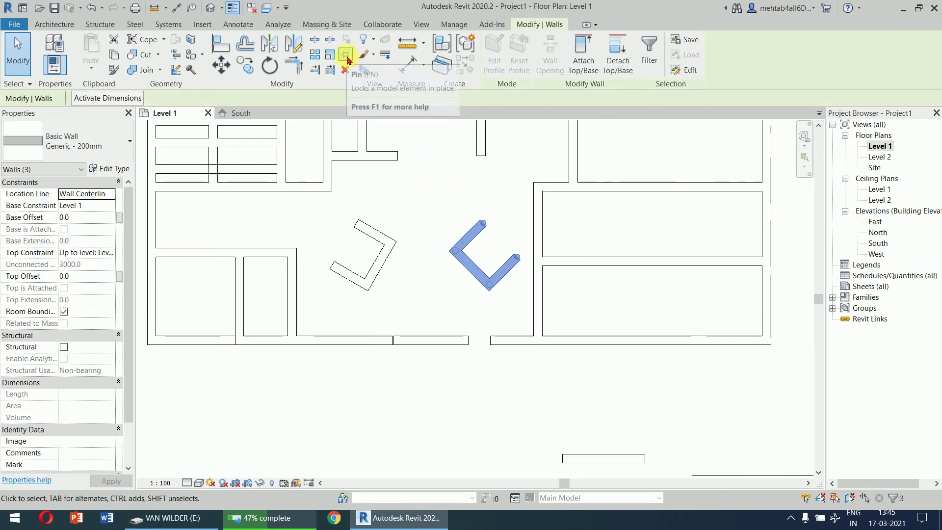
left_click(442, 440)
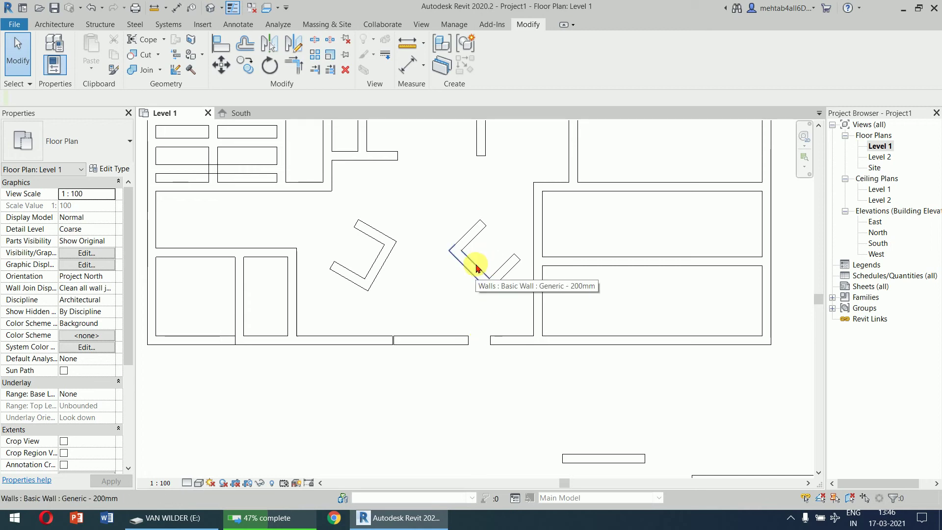
left_click(468, 239)
left_click(505, 244)
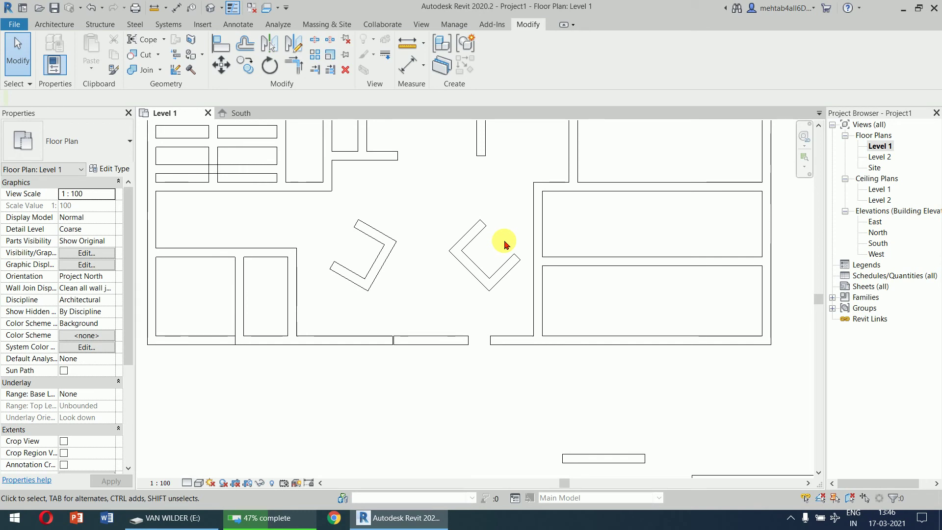
left_click_drag(433, 187, 525, 302)
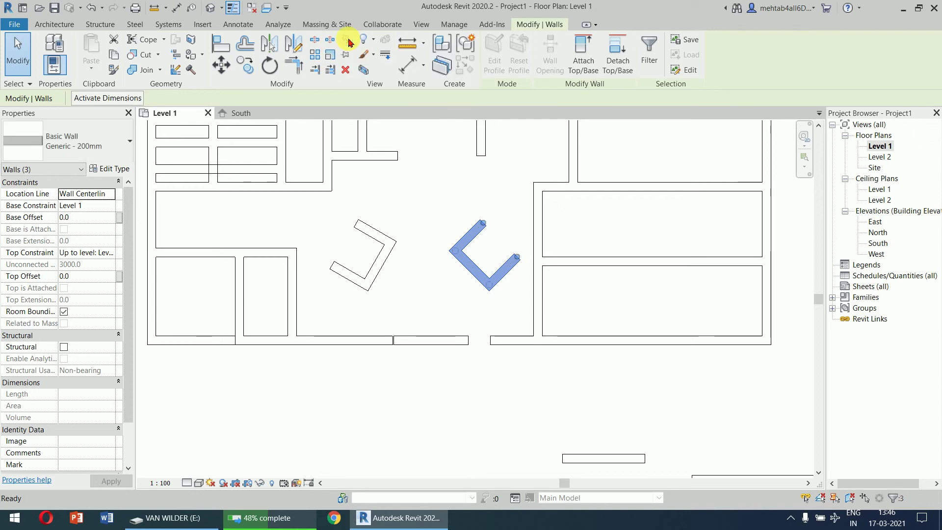
left_click(472, 179)
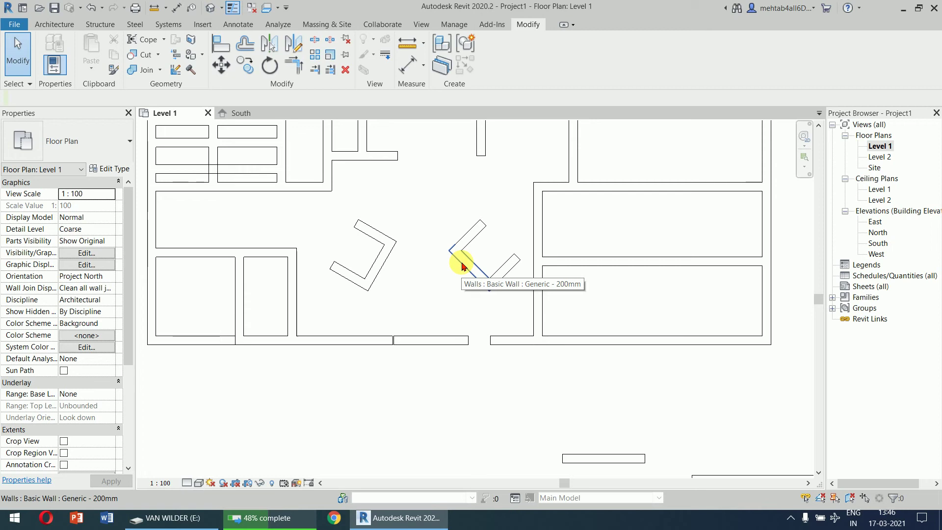
- Delete both rotated U-shaped wall groups from the building's central room
left_click_drag(402, 200, 326, 310)
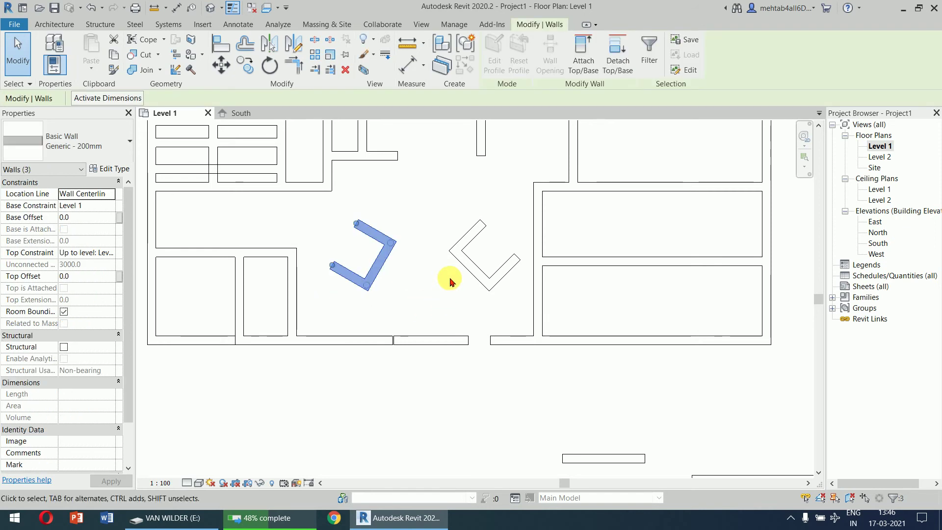
left_click(346, 71)
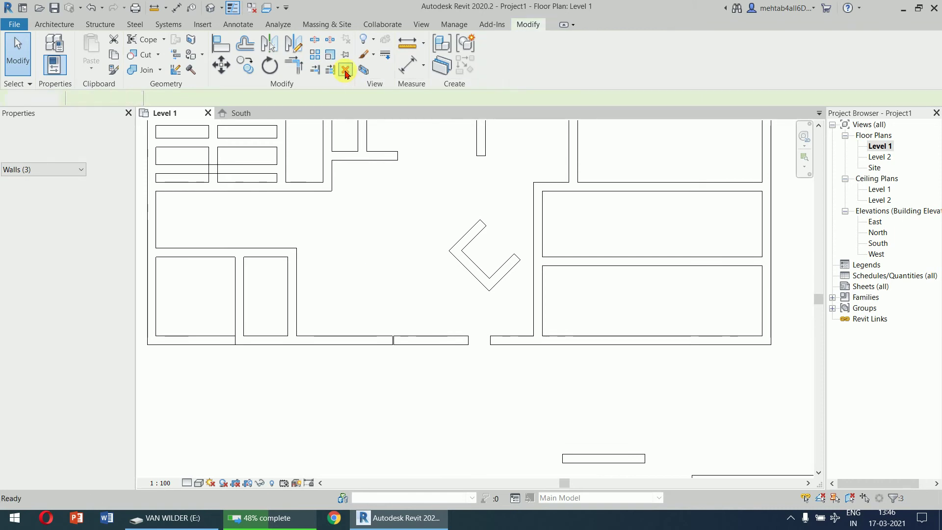
left_click_drag(418, 195, 535, 316)
left_click(346, 71)
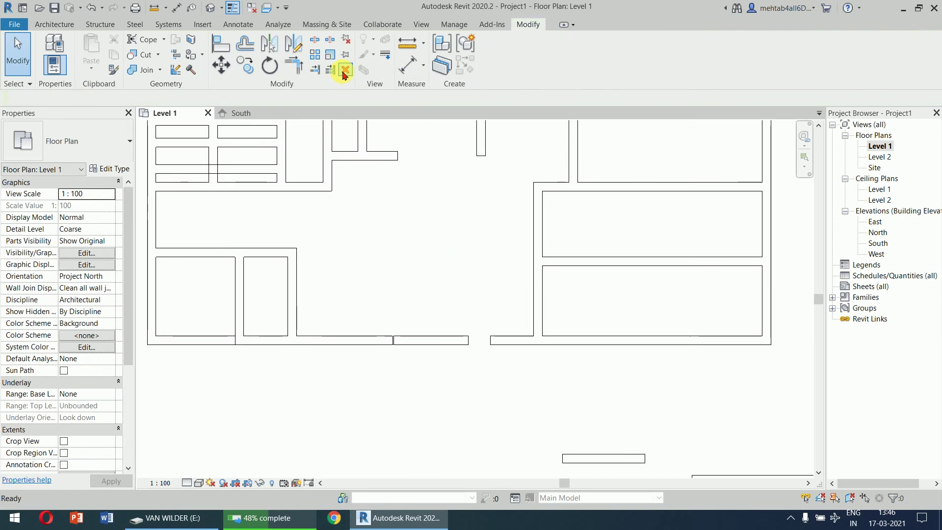
- Delete the separate horizontal wall and the wall rectangle below the building
middle_click_drag(515, 357, 458, 206)
left_click_drag(458, 206, 802, 405)
left_click(346, 69)
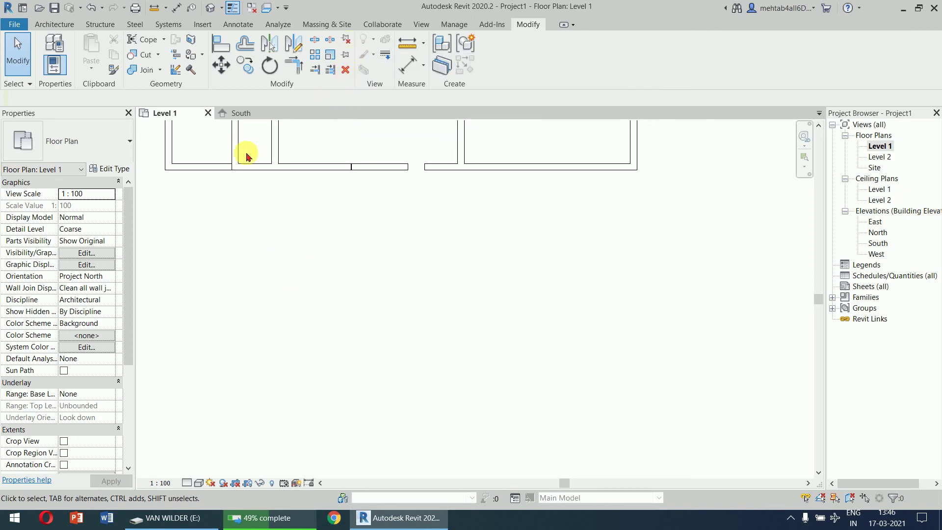
- Draw a small closed rectangle of walls, about 1364 by 539 mm inside, below the building
left_click(55, 25)
left_click(50, 49)
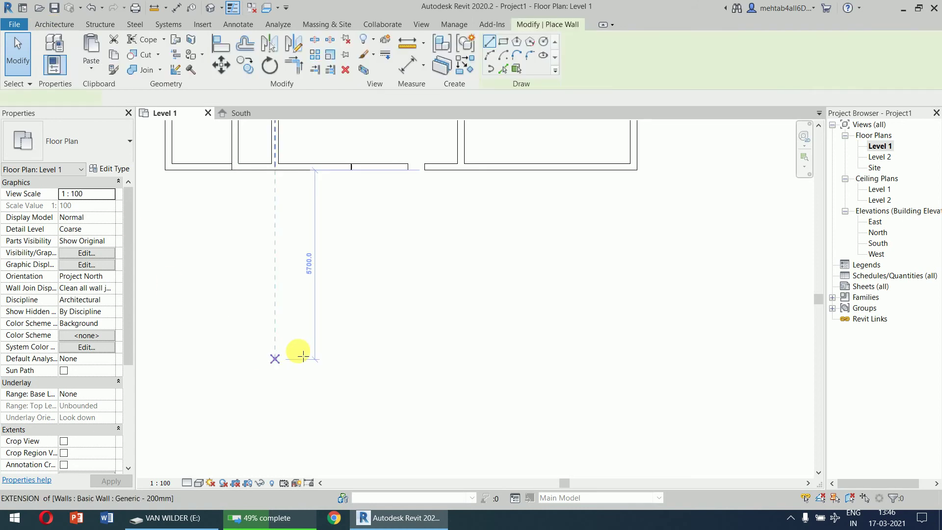
left_click(311, 313)
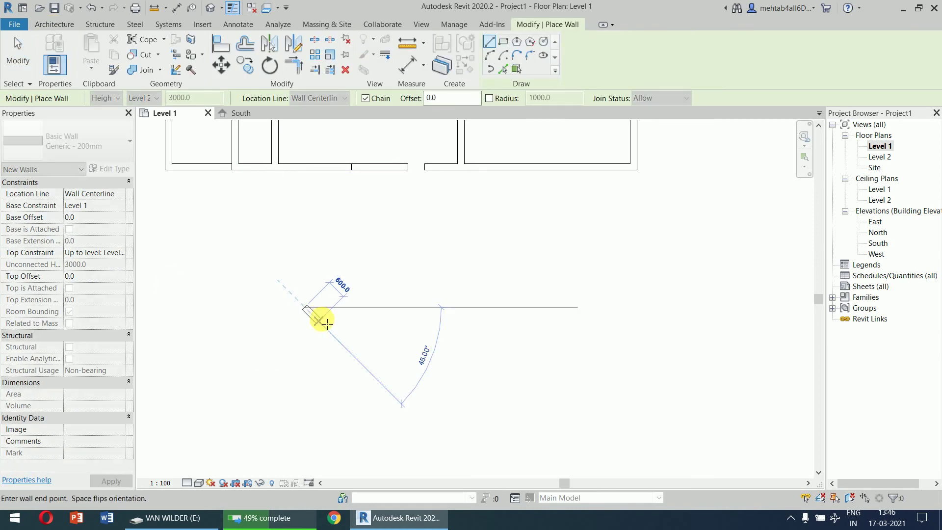
key("Escape")
key("Escape")
left_click(503, 41)
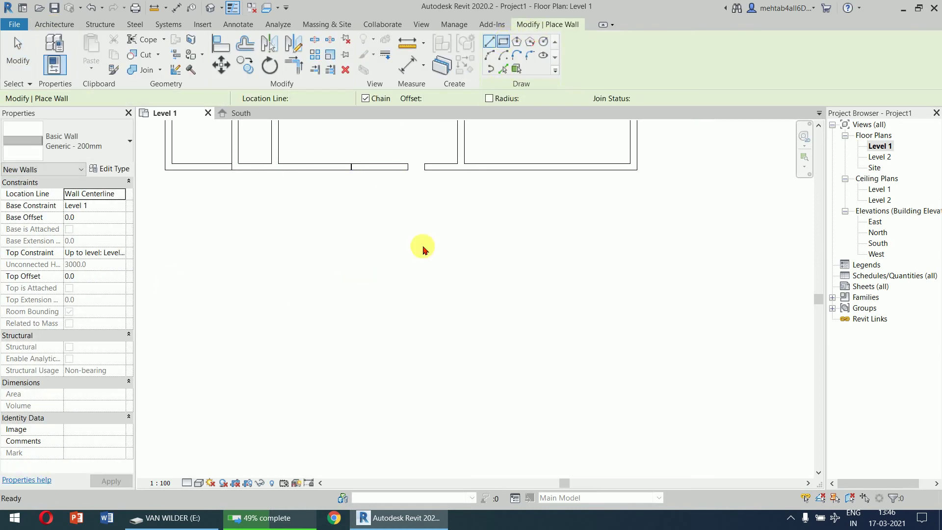
left_click(299, 364)
left_click(353, 393)
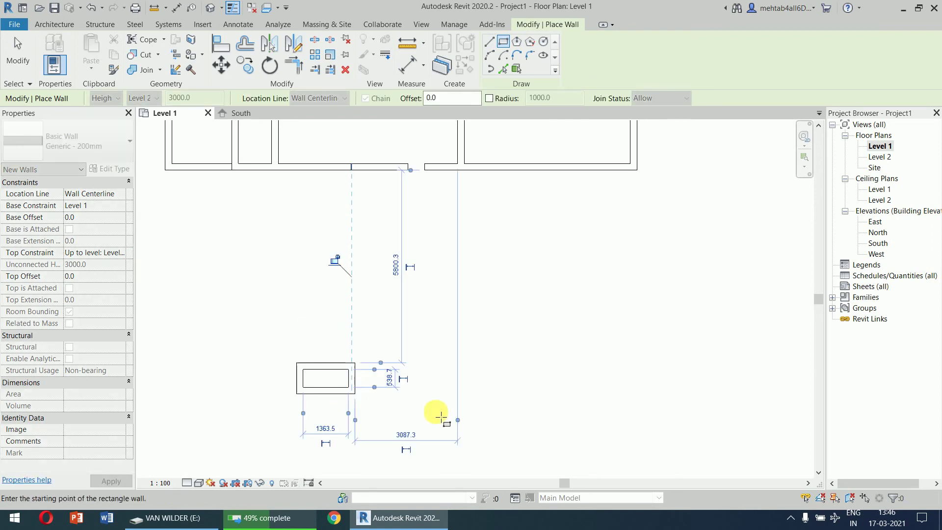
key("Escape")
key("Escape")
- Create a grouped linear array of the small wall rectangle with 10 instances, spaced 3000 mm apart horizontally to the right
middle_click_drag(463, 411, 421, 310)
scroll(407, 313, "up", 1)
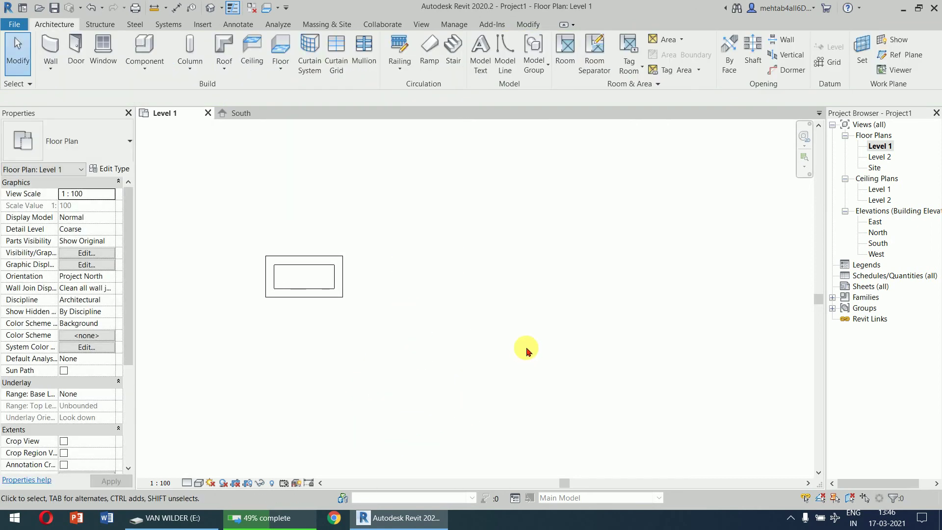
scroll(526, 348, "down", 2)
middle_click_drag(546, 347, 485, 380)
left_click_drag(406, 273, 231, 387)
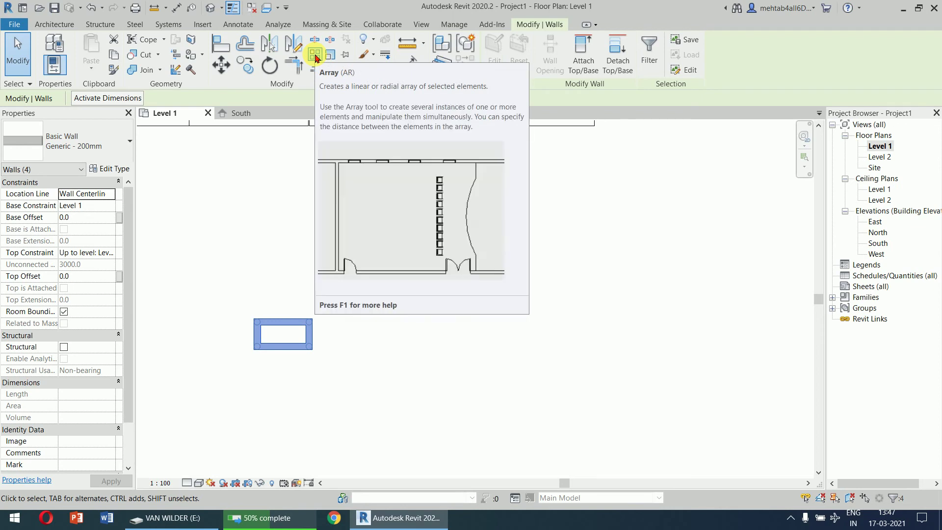
left_click(315, 55)
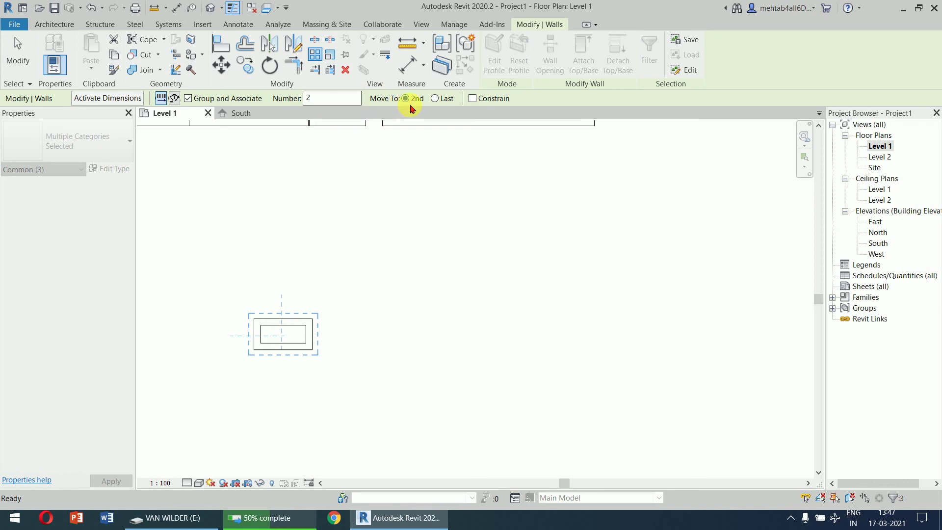
left_click(318, 318)
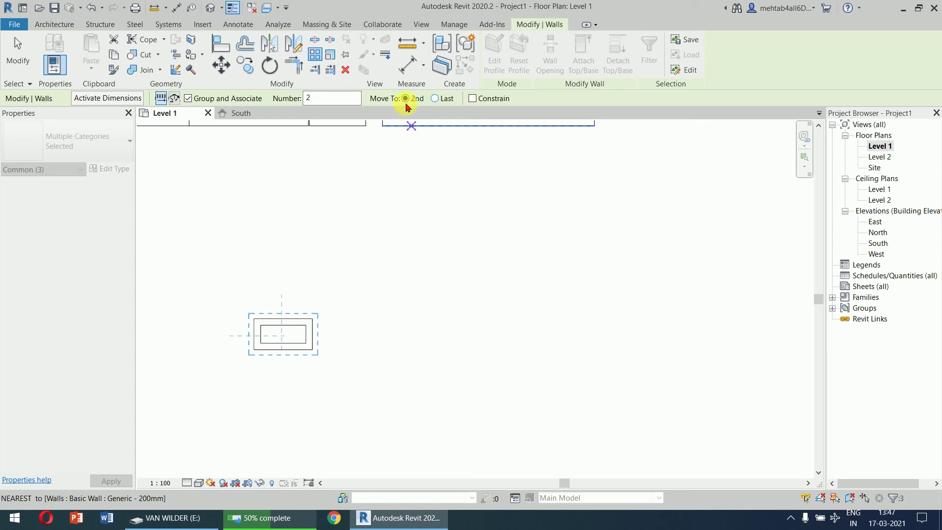
left_click(254, 350)
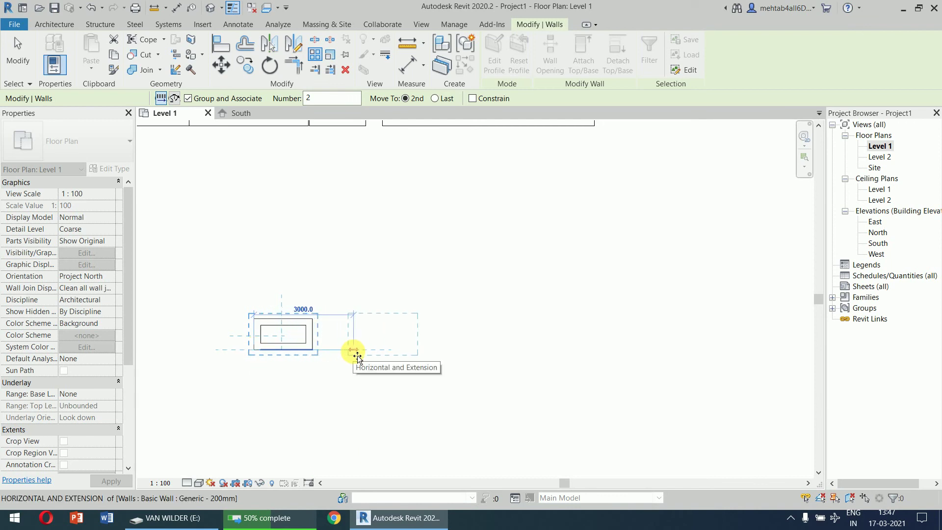
left_click(356, 354)
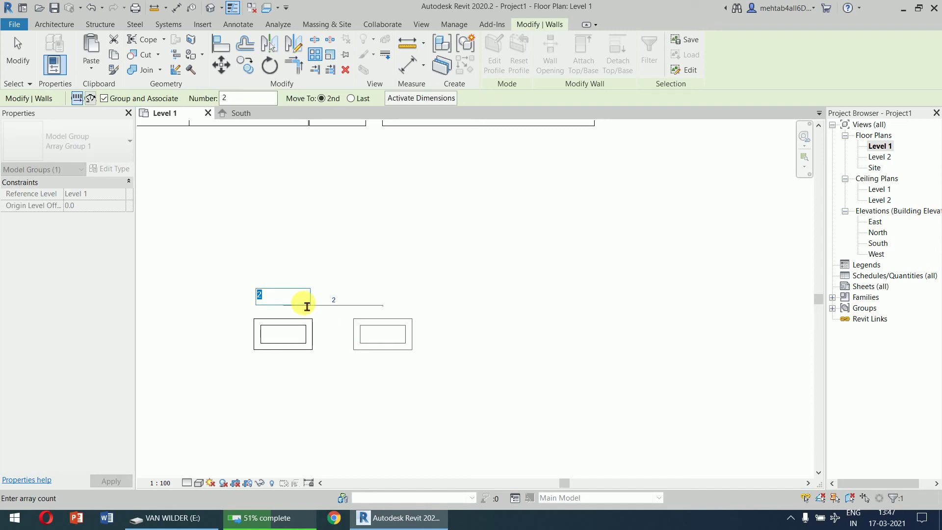
type("10")
key("Return")
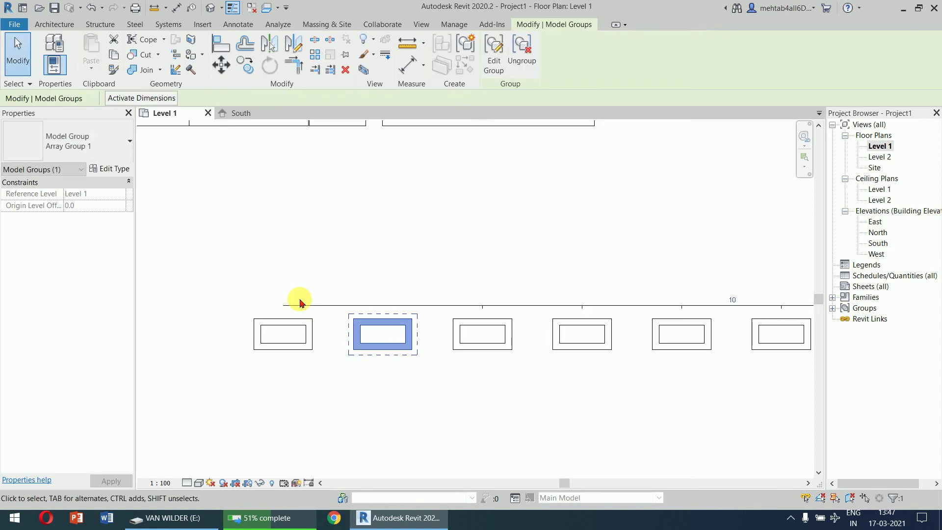
- Undo the 10-instance linear array of the small wall rectangle
scroll(413, 246, "down", 1)
scroll(383, 248, "down", 3)
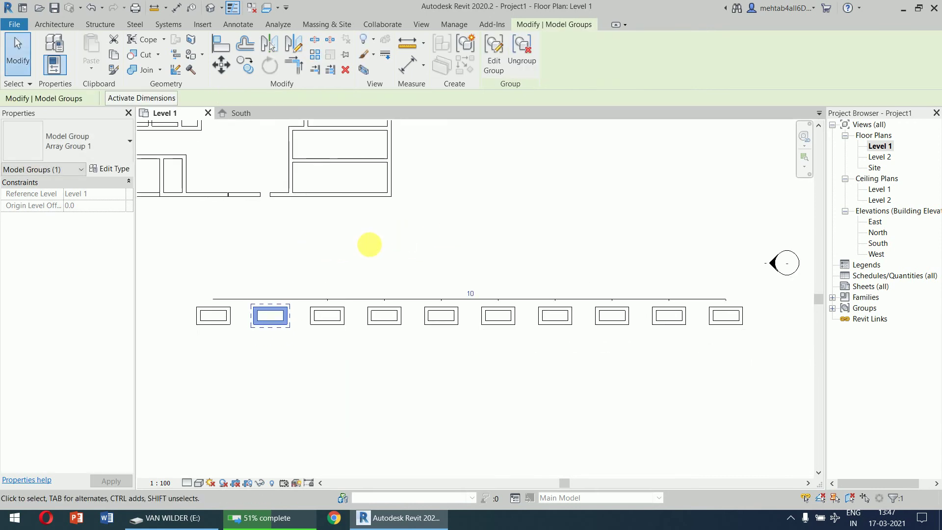
key("Escape")
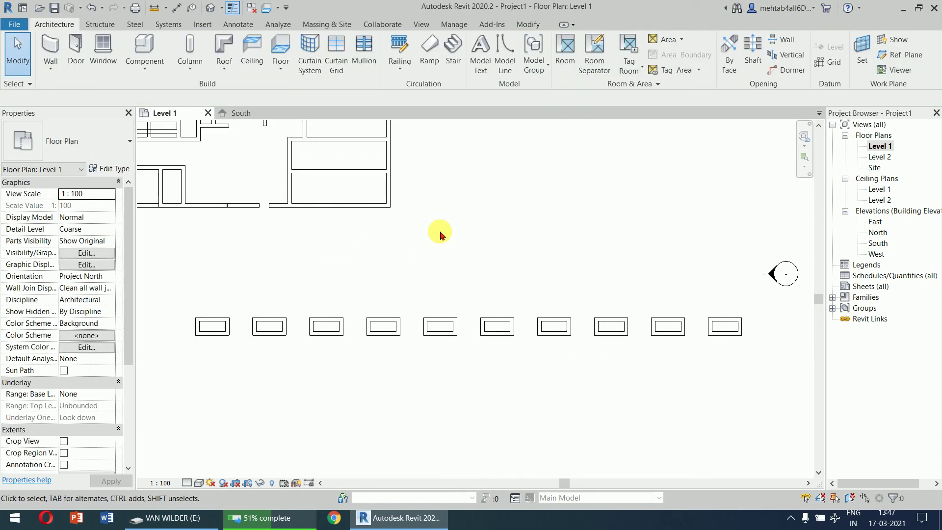
key("ctrl+z")
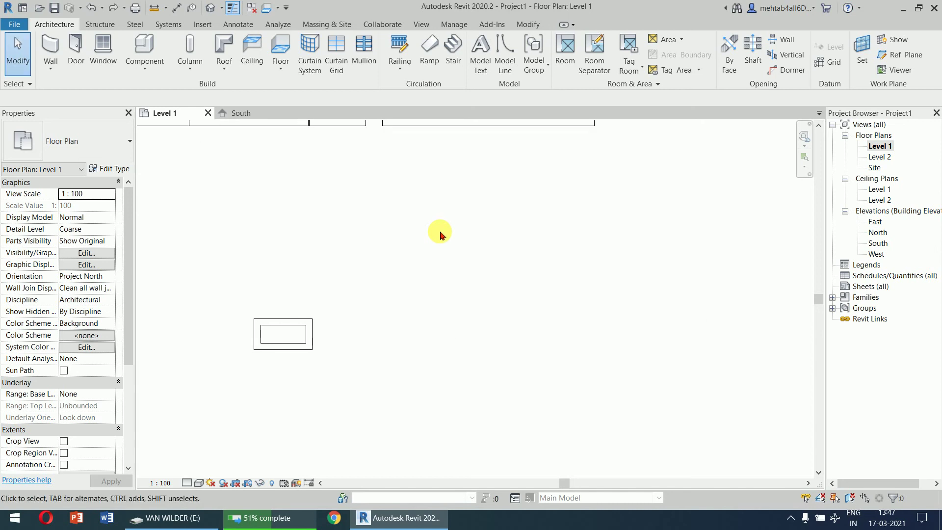
- Create a grouped linear array of the small wall rectangle with 6 instances running horizontally to the right
left_click_drag(399, 279, 222, 402)
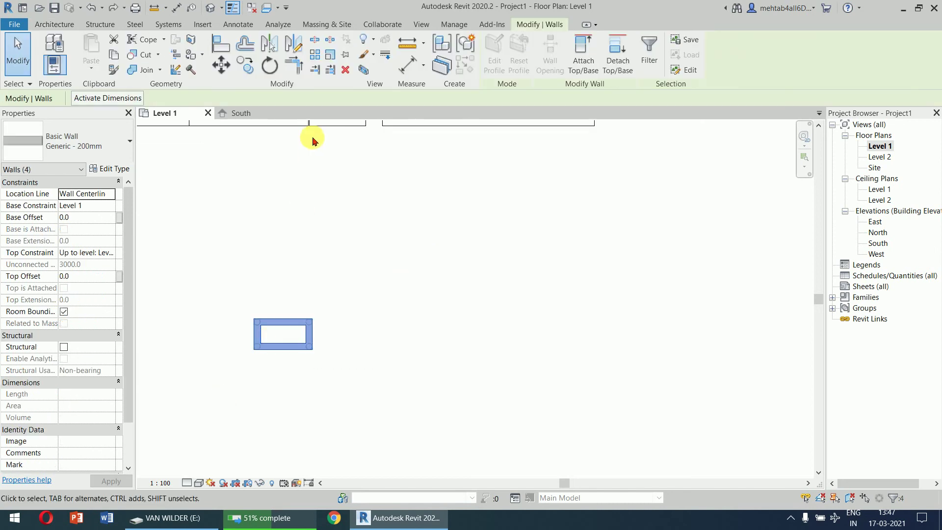
left_click(316, 54)
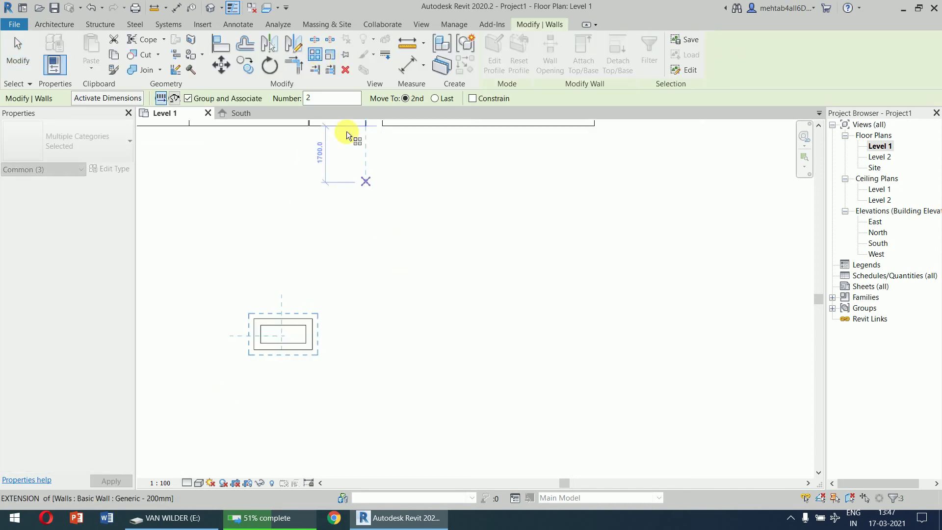
left_click(257, 346)
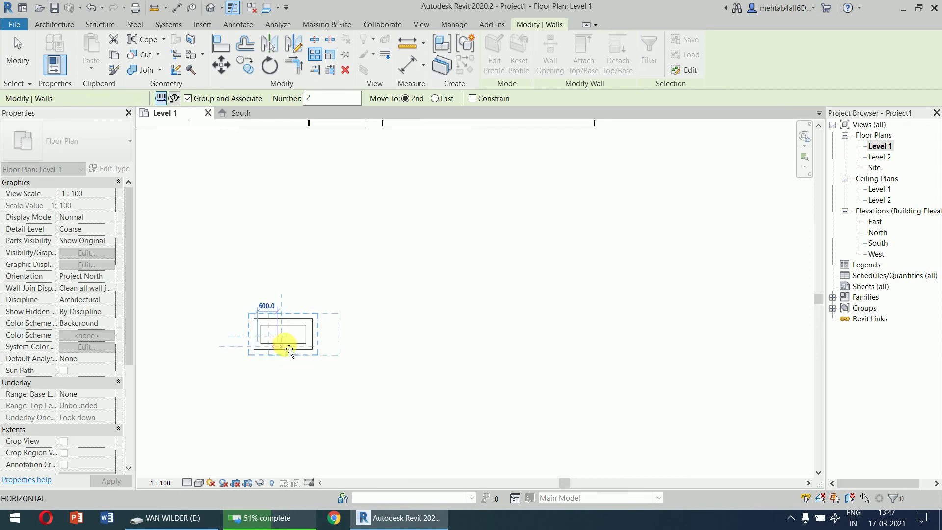
left_click(352, 349)
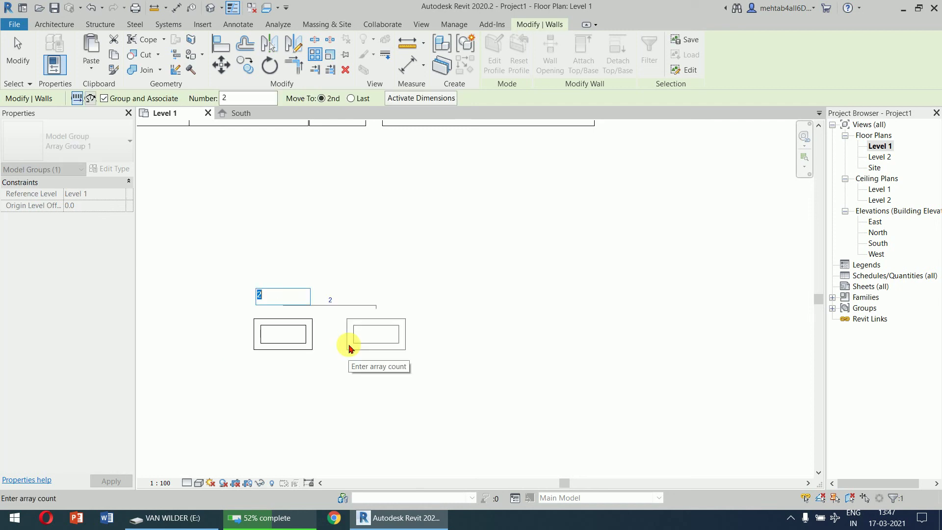
type("6")
key("Return")
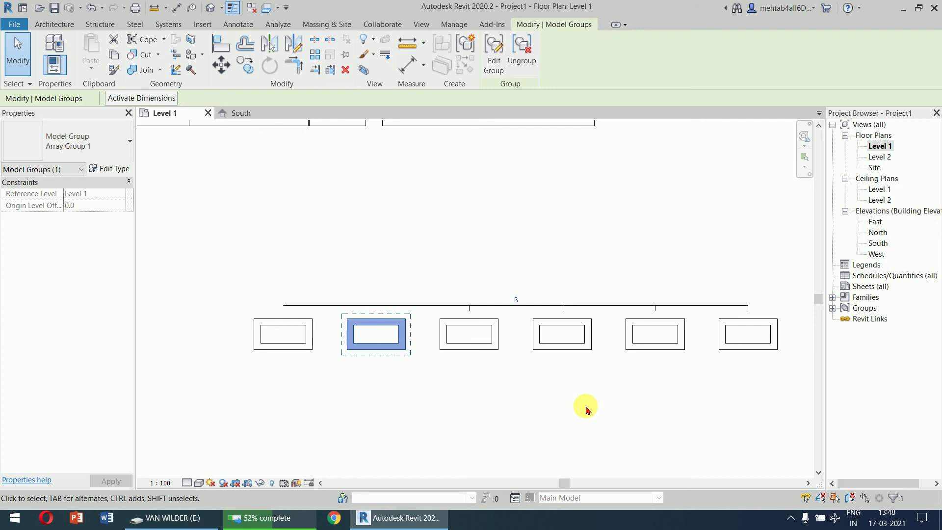
left_click(616, 400)
- Array the whole row of six wall rectangles downward as a grouped linear array of 5 rows spaced 2500 mm apart
middle_click_drag(616, 399, 574, 328)
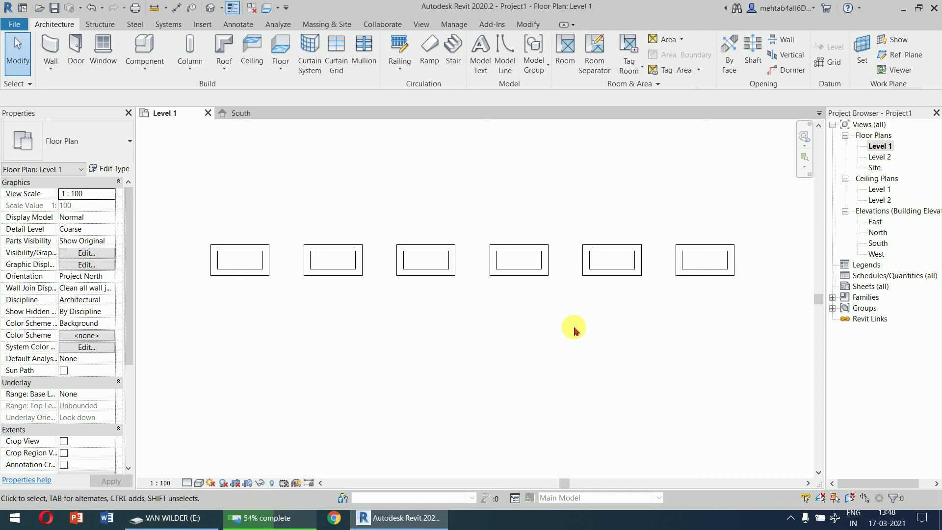
left_click_drag(748, 217, 179, 311)
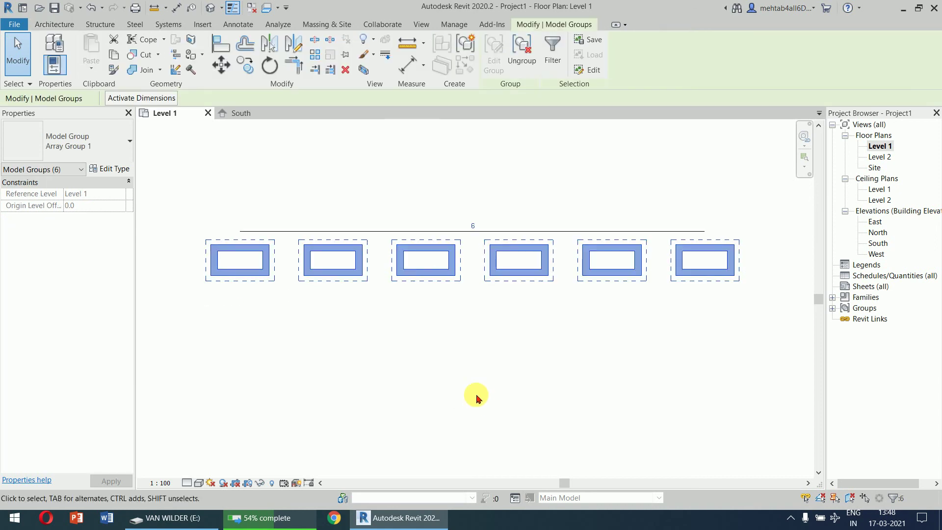
left_click(315, 71)
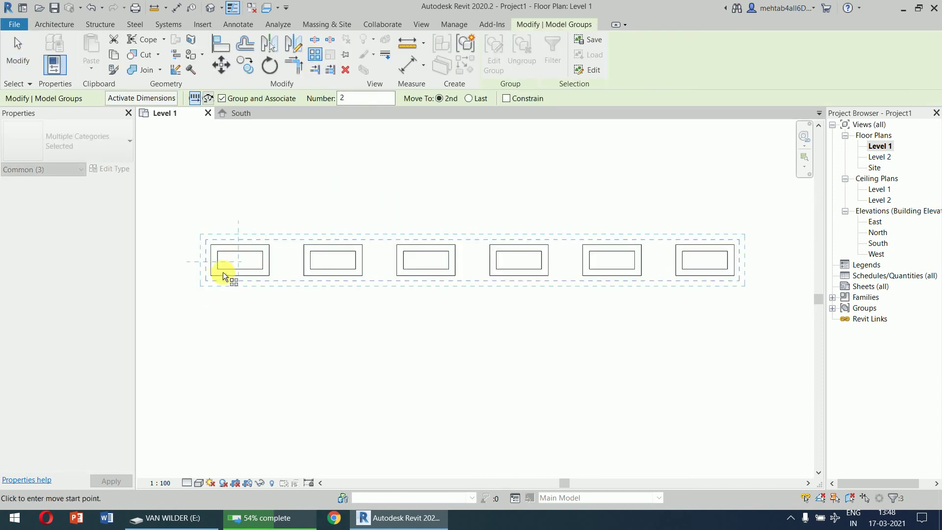
left_click(213, 283)
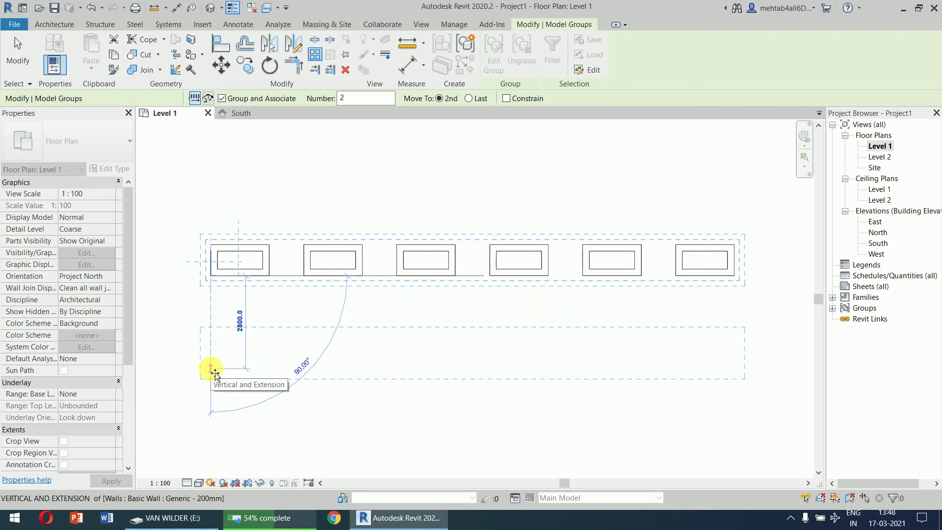
type("2800")
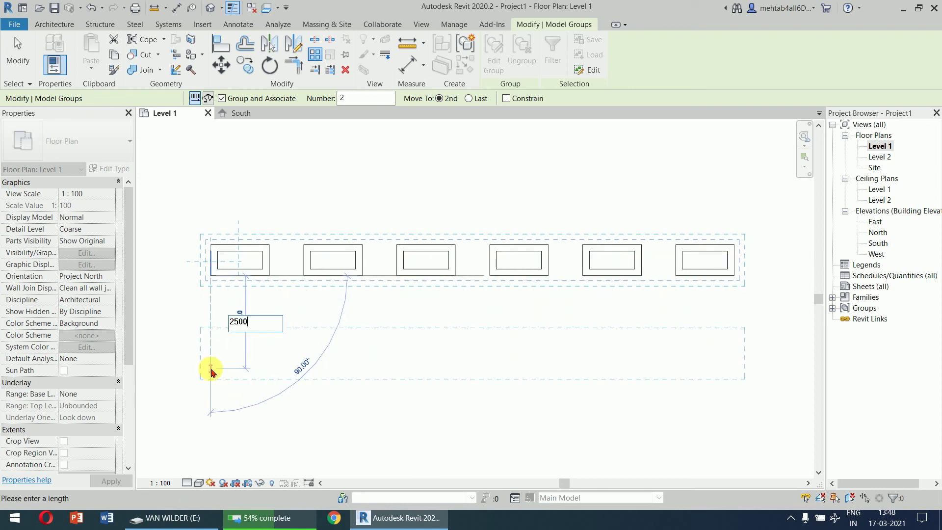
key("Return")
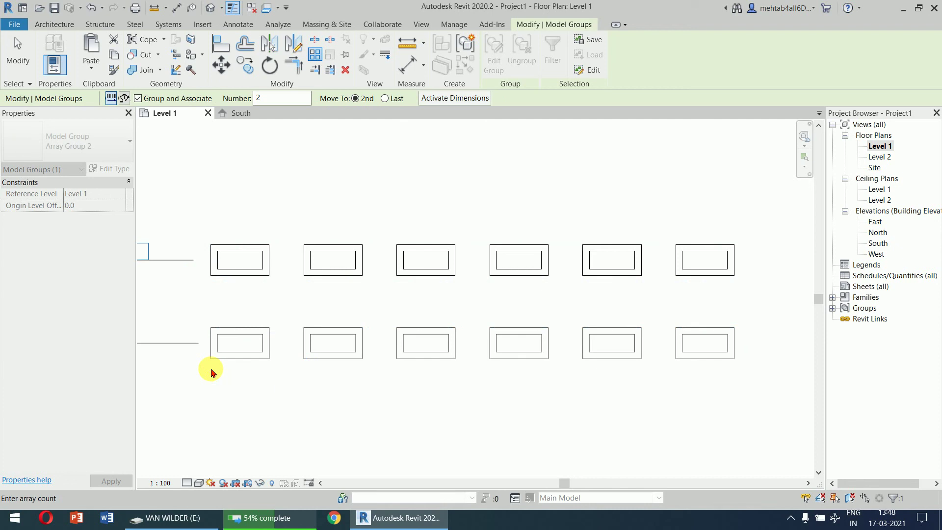
type("5")
key("Return")
scroll(505, 272, "down", 2)
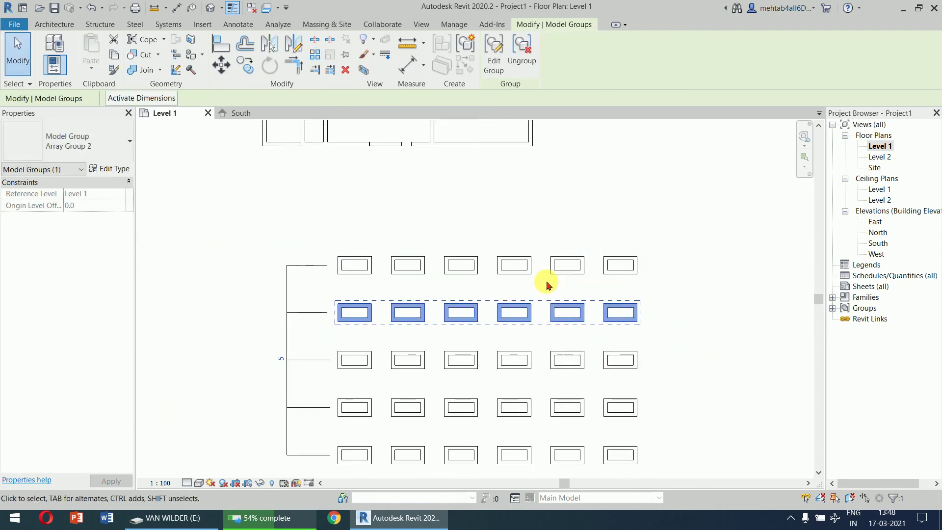
middle_click_drag(544, 279, 516, 202)
left_click(655, 261)
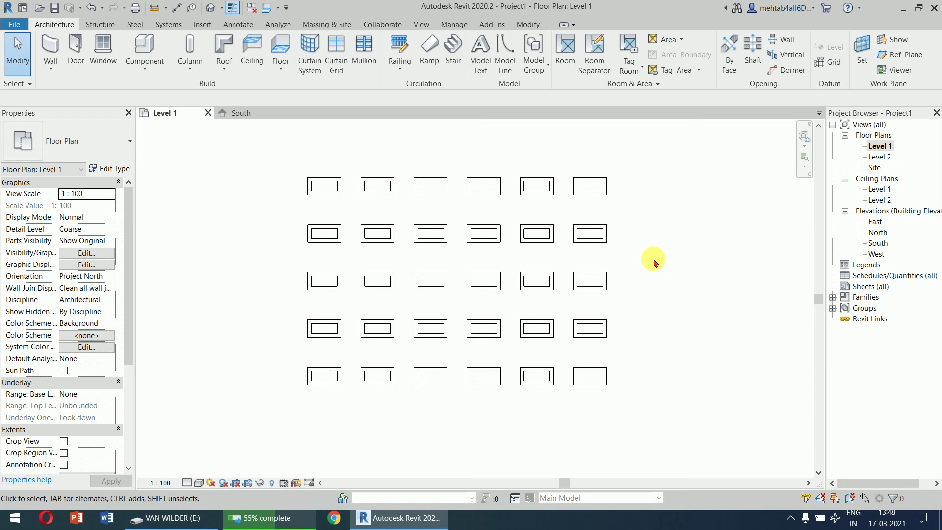
- Draw a circular wall in the empty area to the right of the rectangle grid
scroll(649, 264, "down", 2)
middle_click_drag(649, 264, 372, 281)
left_click(38, 43)
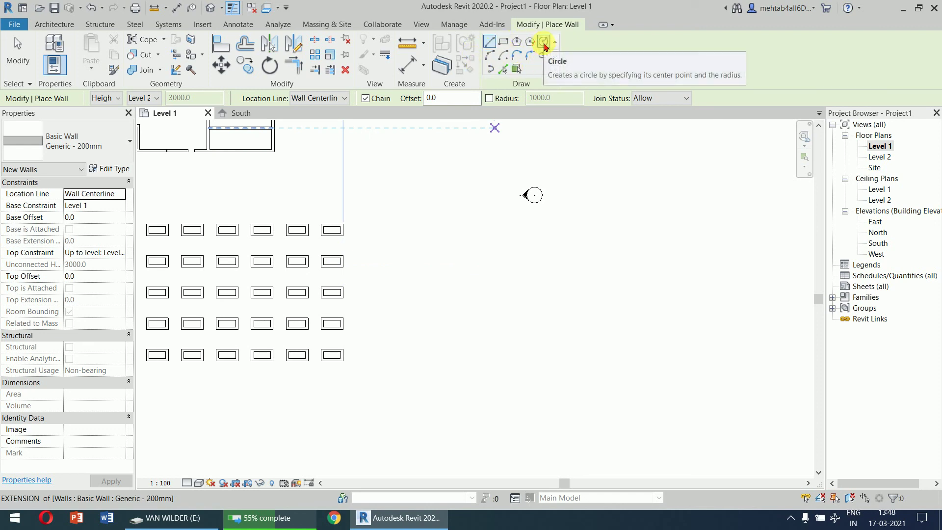
left_click(543, 43)
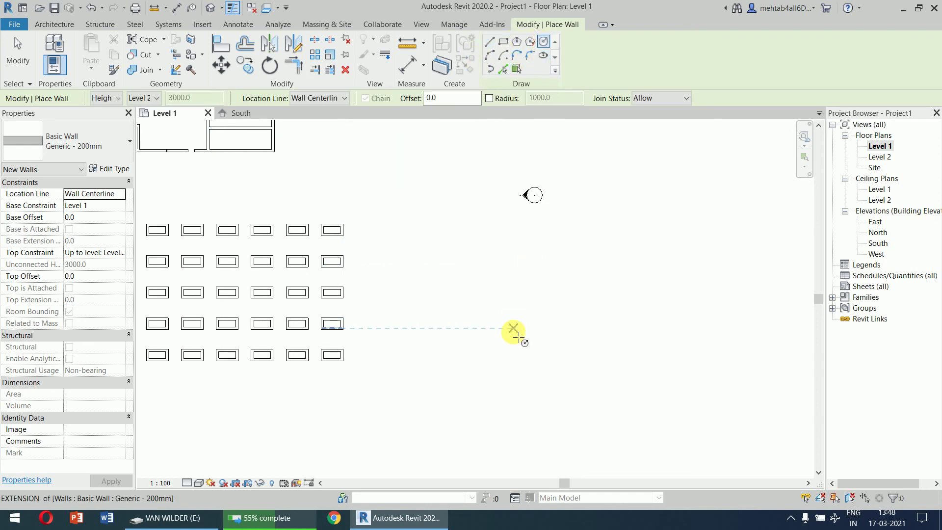
left_click(576, 374)
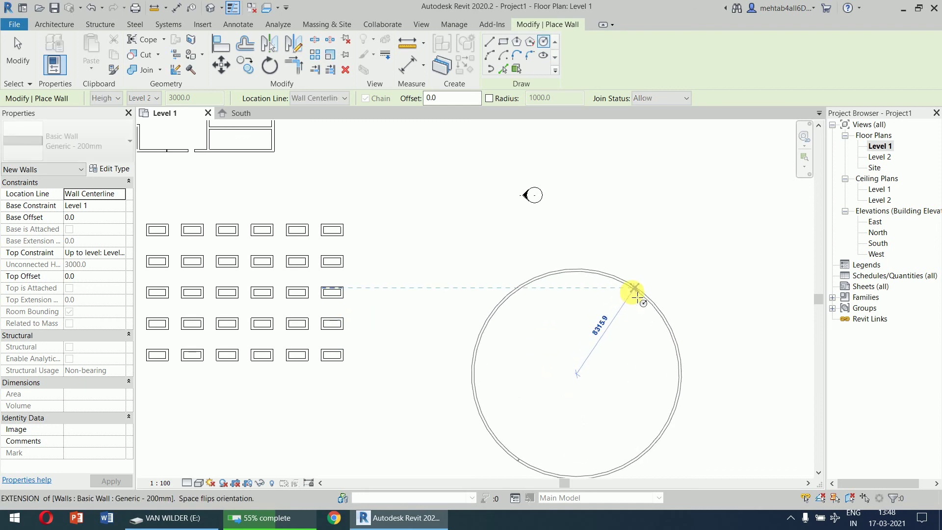
left_click(618, 319)
- Draw a 2100 mm straight wall vertically outward from the top of the circular wall
middle_click_drag(635, 308, 579, 200)
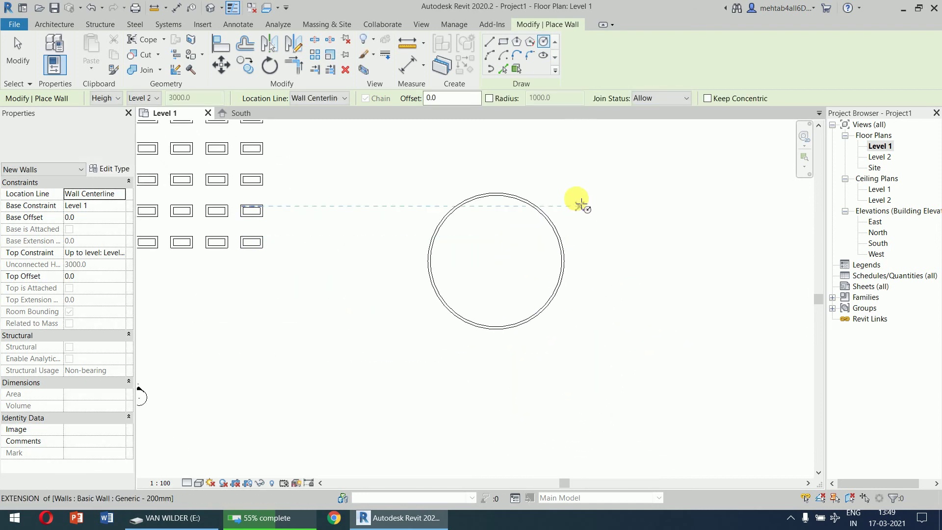
left_click(489, 41)
left_click(491, 218)
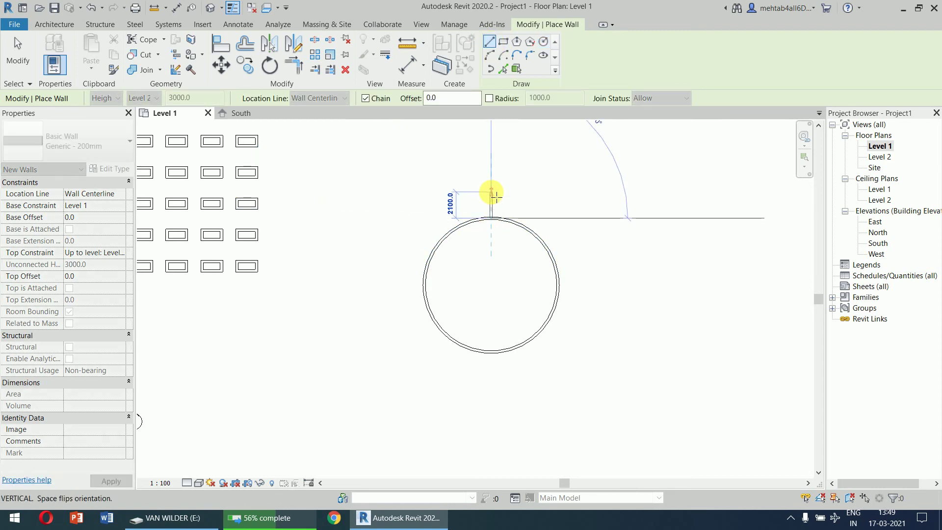
left_click(491, 192)
key("Escape")
key("Escape")
- Create a grouped radial array of the short wall about the circular wall's centre with 8 instances spaced 45° apart
scroll(553, 225, "up", 3)
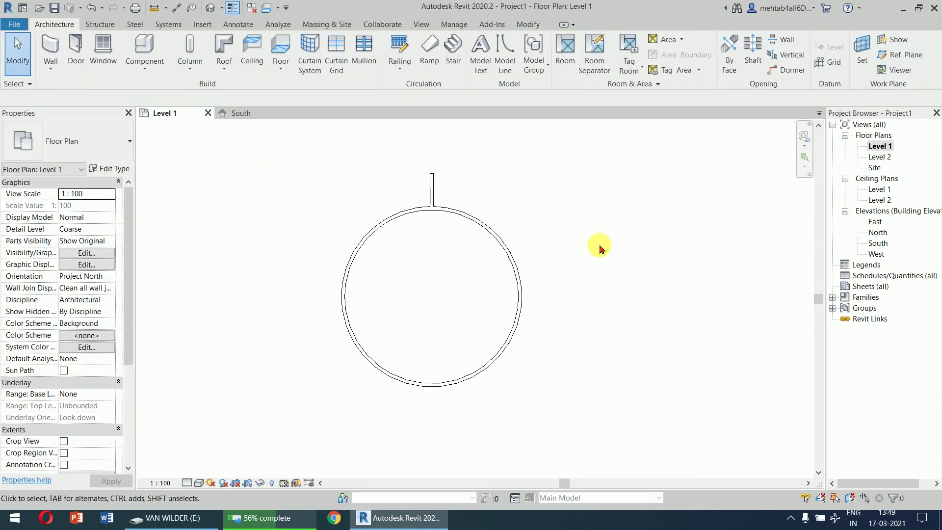
left_click(431, 184)
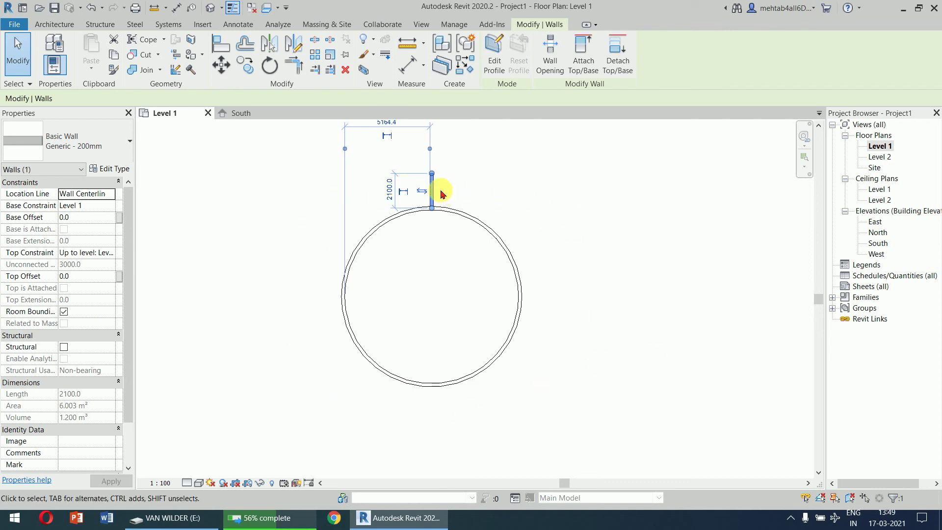
left_click(315, 54)
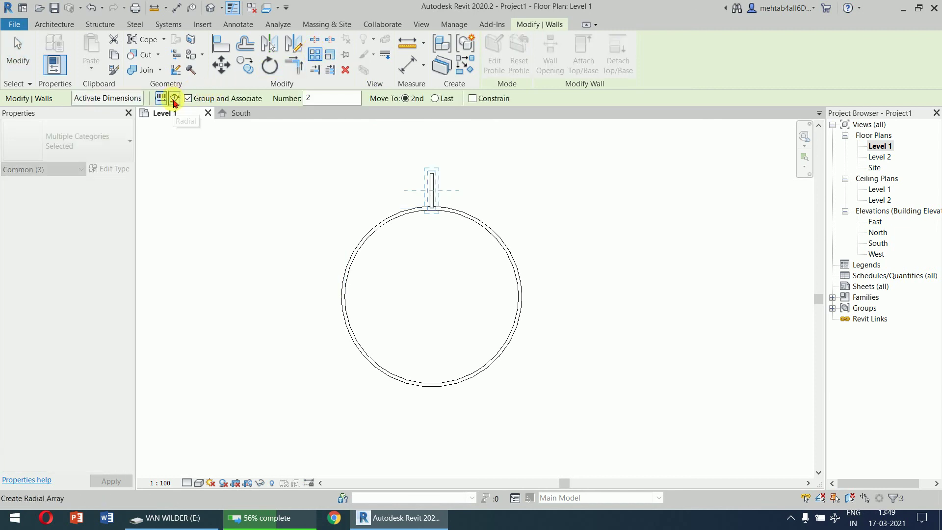
left_click(174, 98)
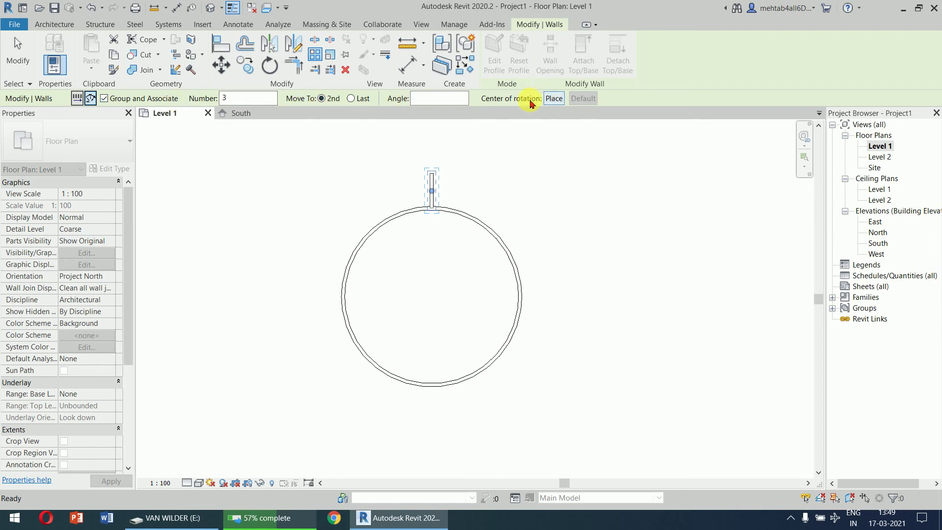
left_click(555, 99)
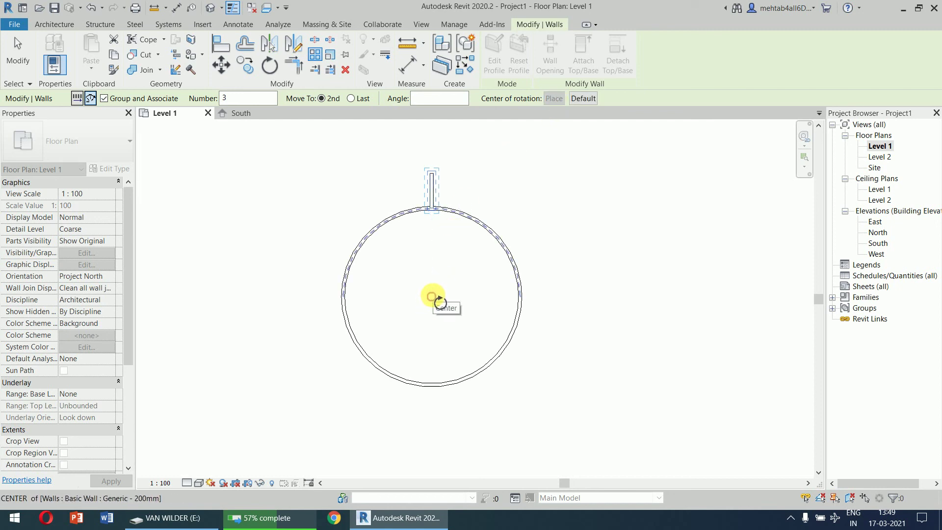
left_click(432, 297)
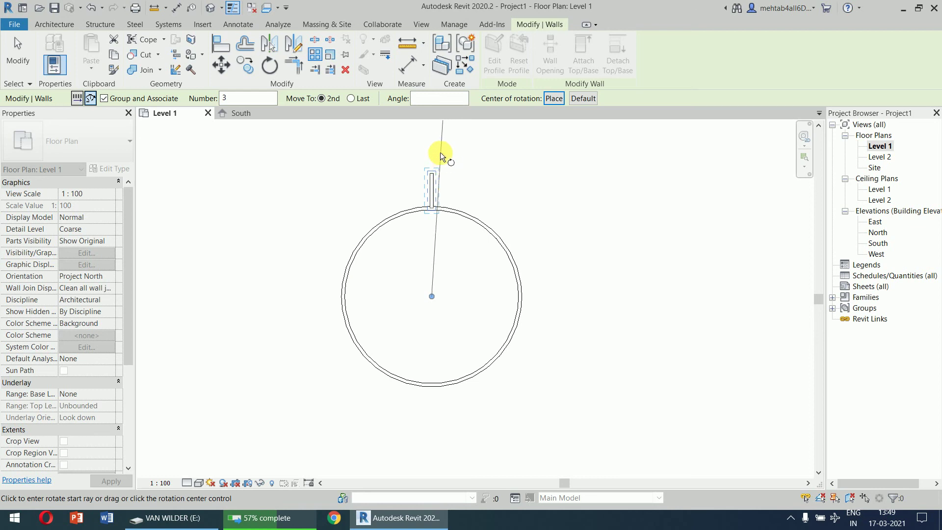
left_click(433, 137)
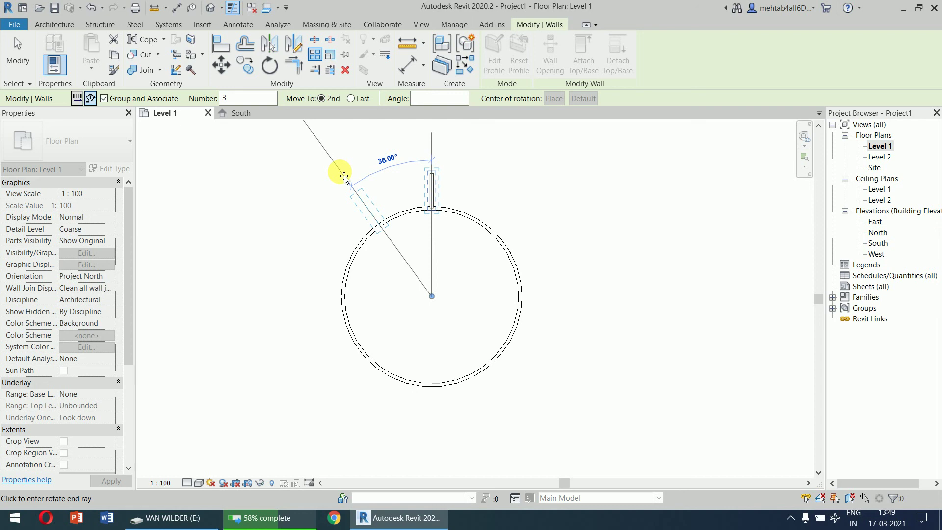
type("45")
key("Return")
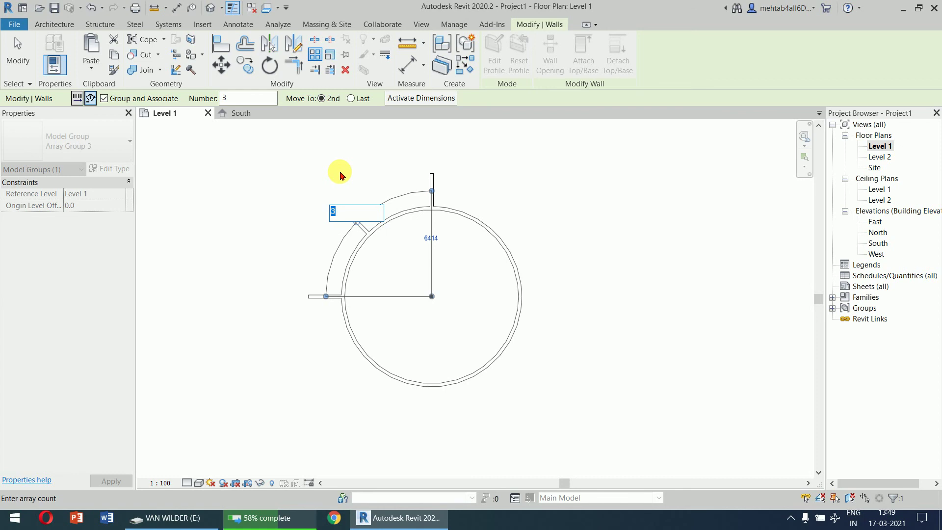
type("8")
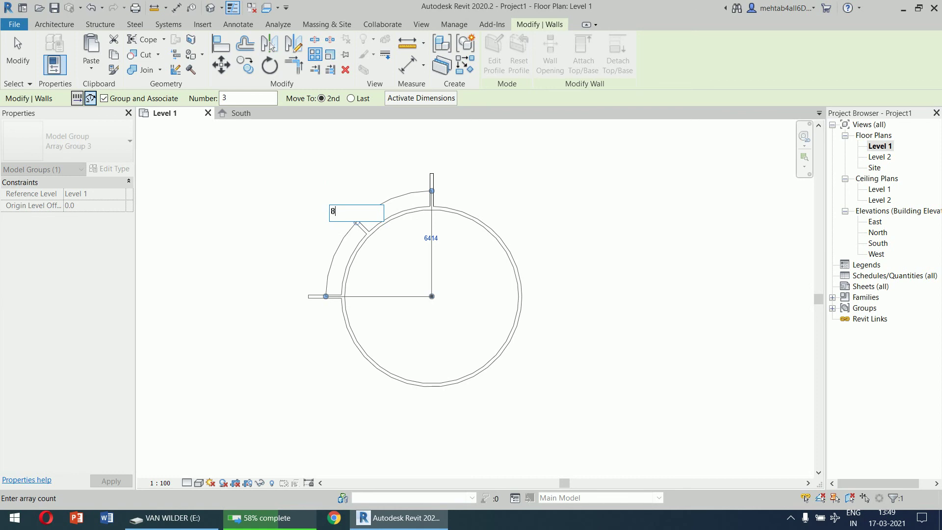
key("Return")
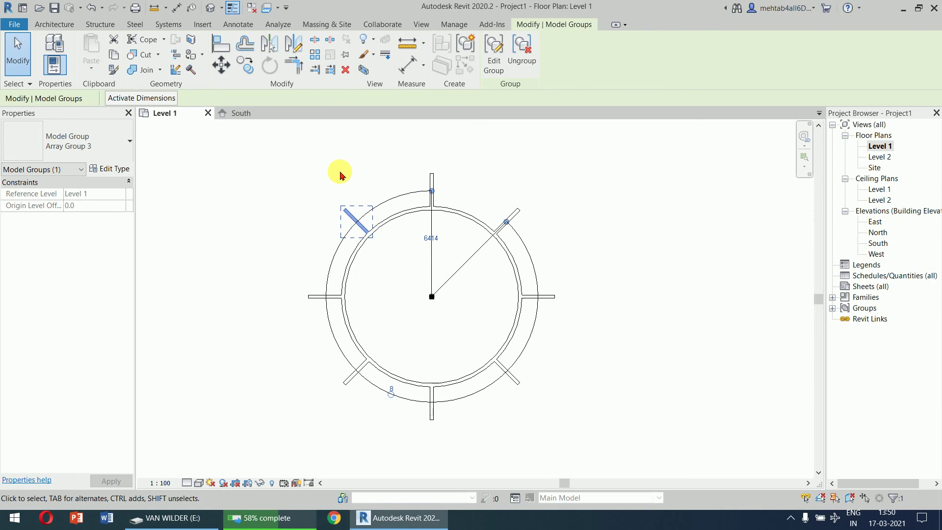
left_click(660, 251)
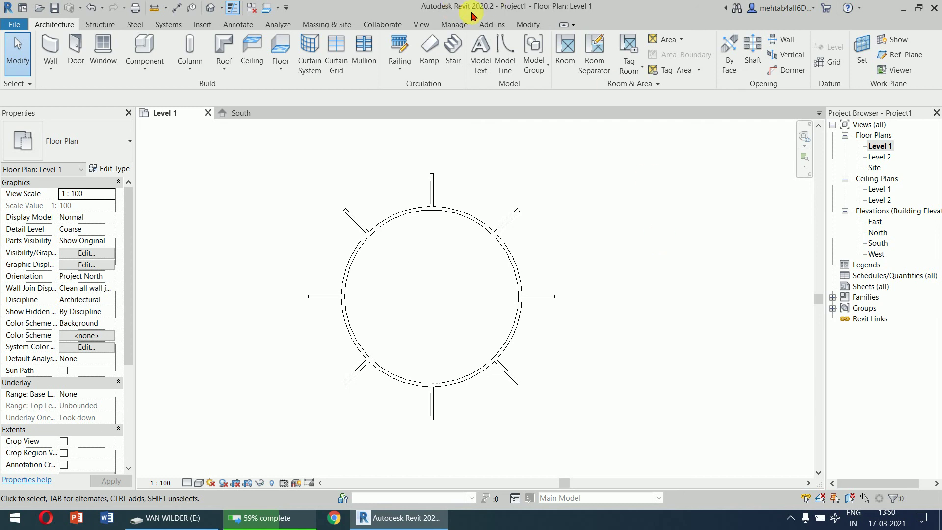
left_click(527, 24)
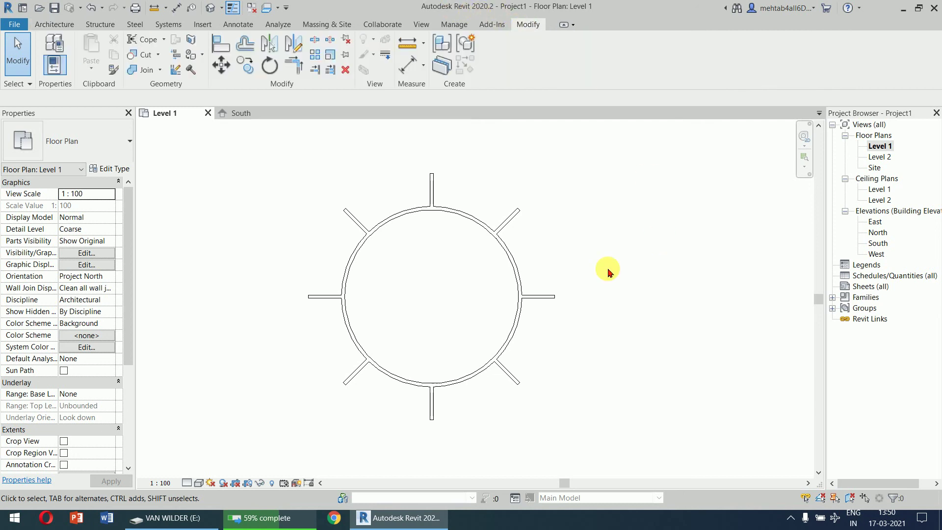